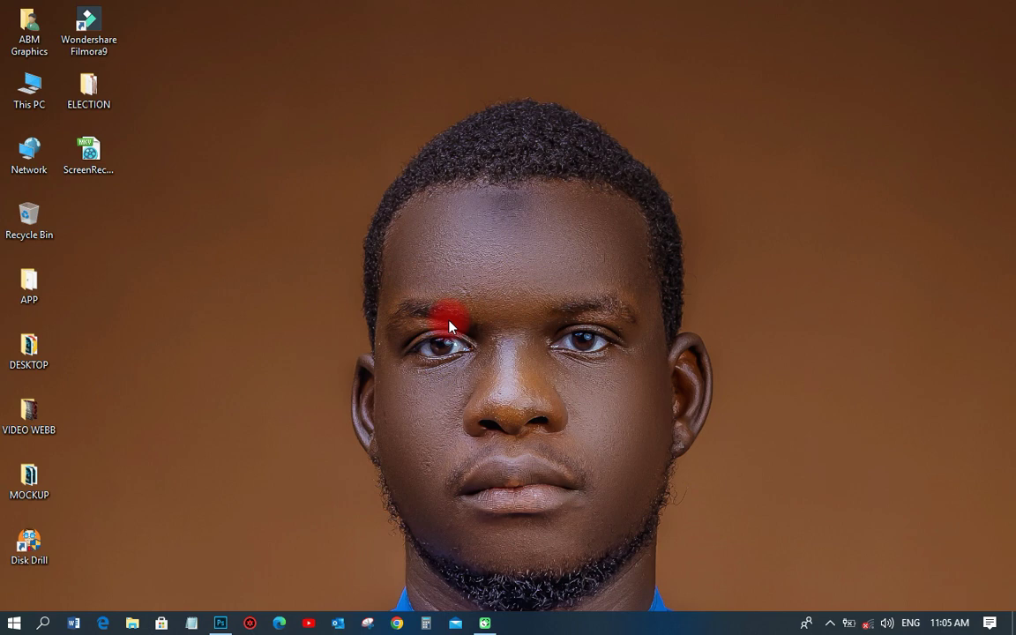
- Switch to Photoshop and create a new Default Photoshop Size document, 7 x 5 in at 300 ppi
click(220, 623)
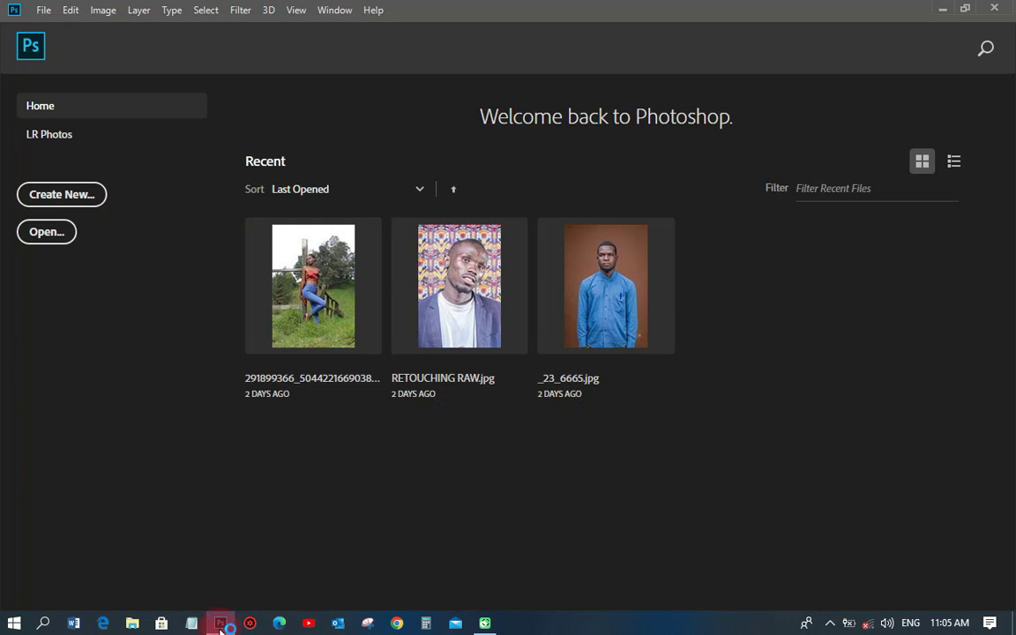
click(66, 201)
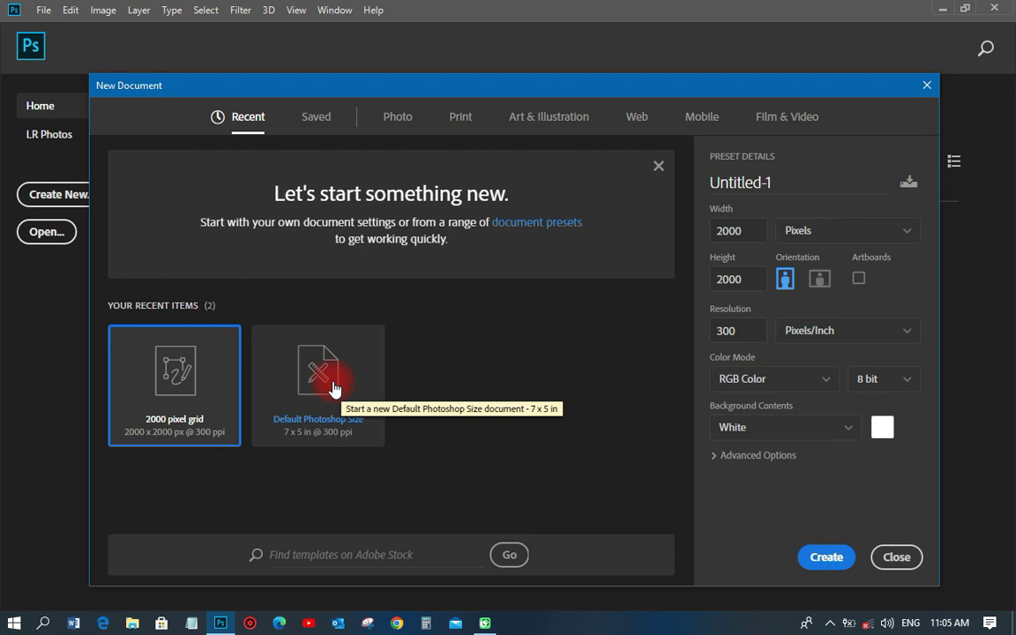
key(Escape)
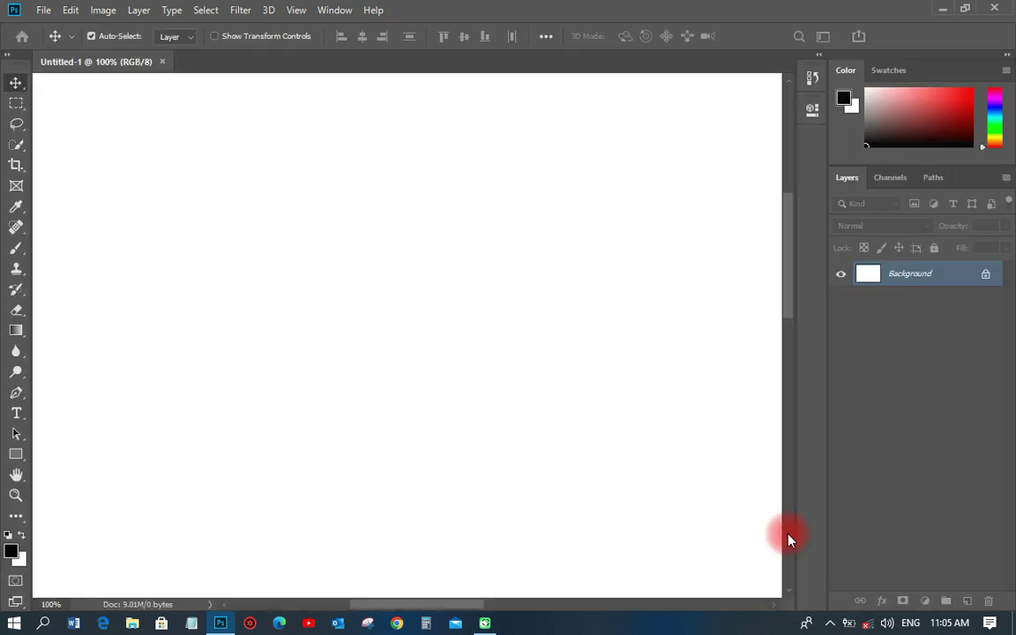
- Rotate the blank canvas 90° clockwise into portrait orientation
click(103, 10)
mouse_move(177, 159)
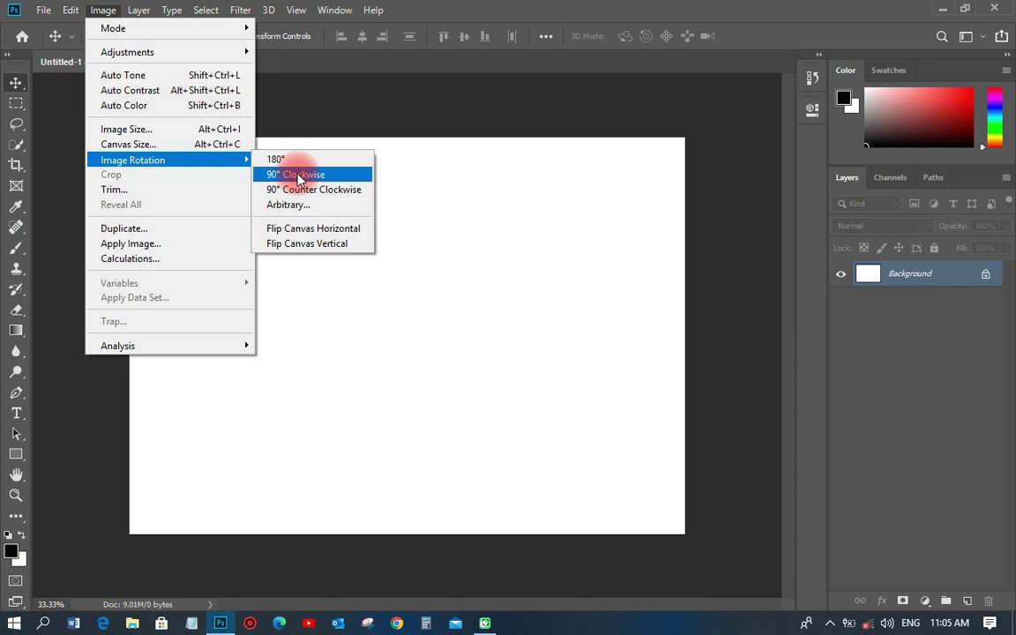
click(298, 175)
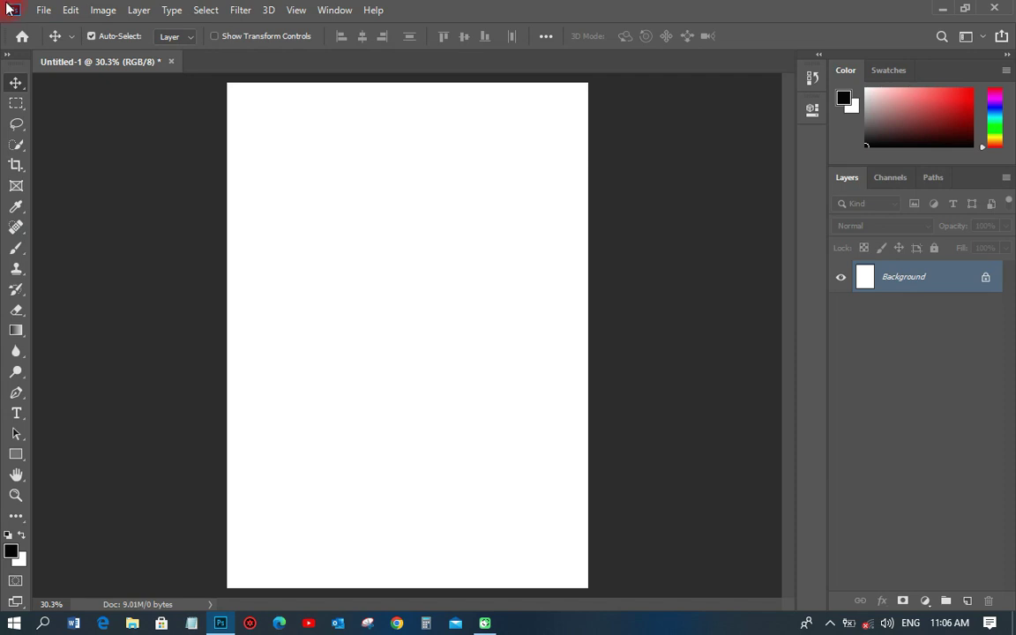
- Place the Crease_Fabrics05 image from the ELECTION folder on the desktop as a linked object
click(43, 10)
click(79, 334)
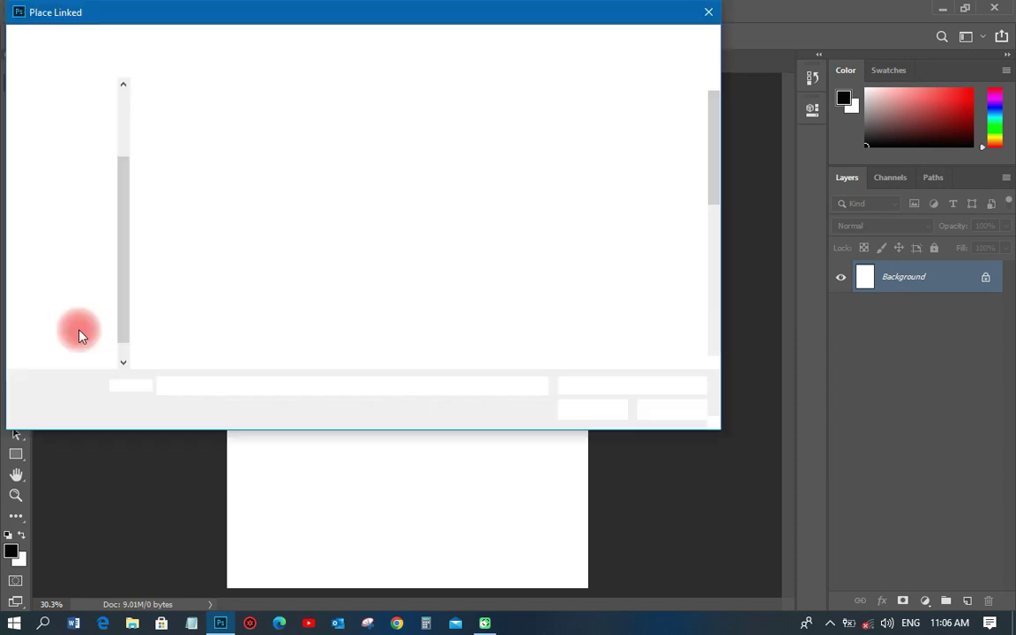
click(380, 148)
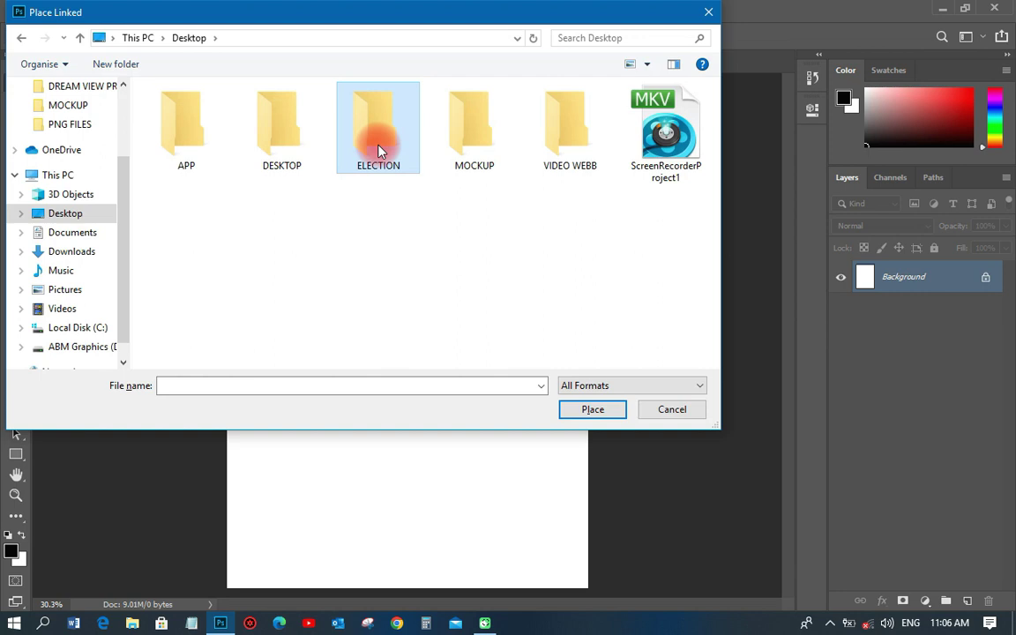
key(Escape)
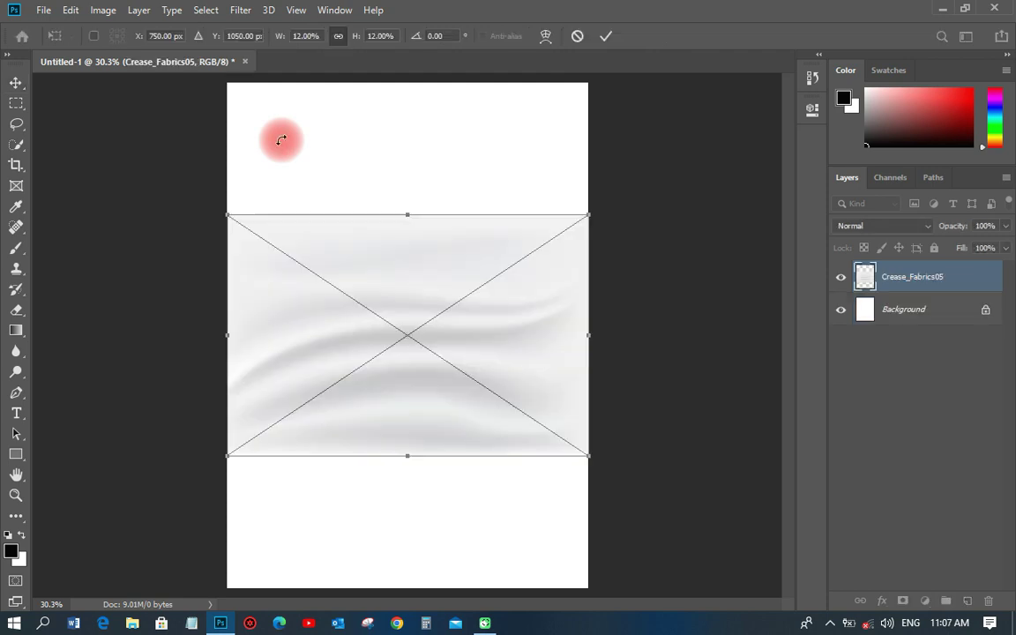
- Scale the placed fabric texture to about 12.56% width and 23.77% height, covering the canvas from the top edge down and leaving a bottom strip
drag(408, 214, 407, 83)
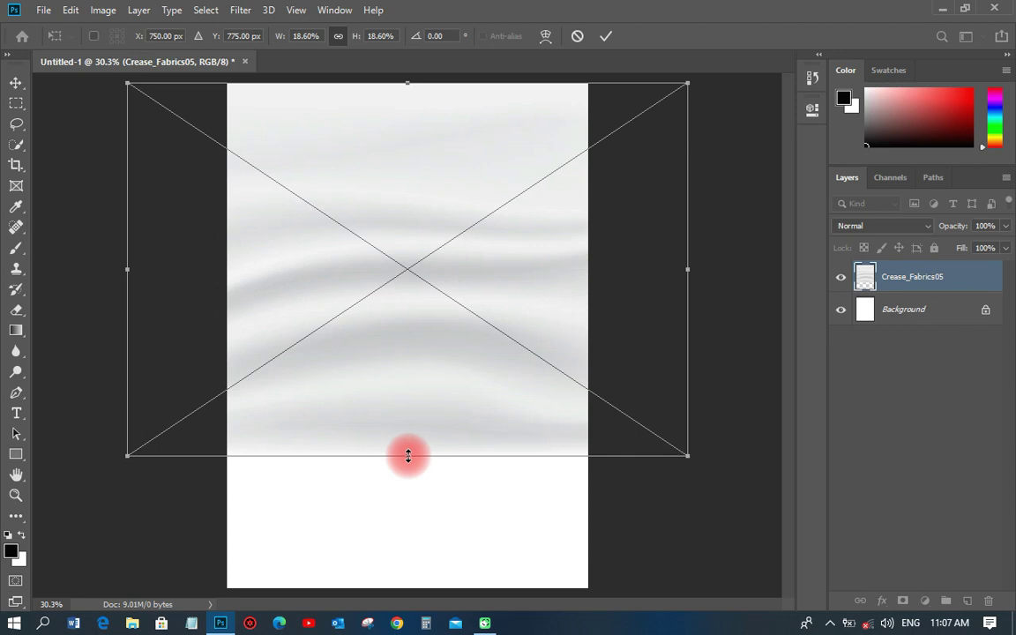
drag(407, 456, 411, 495)
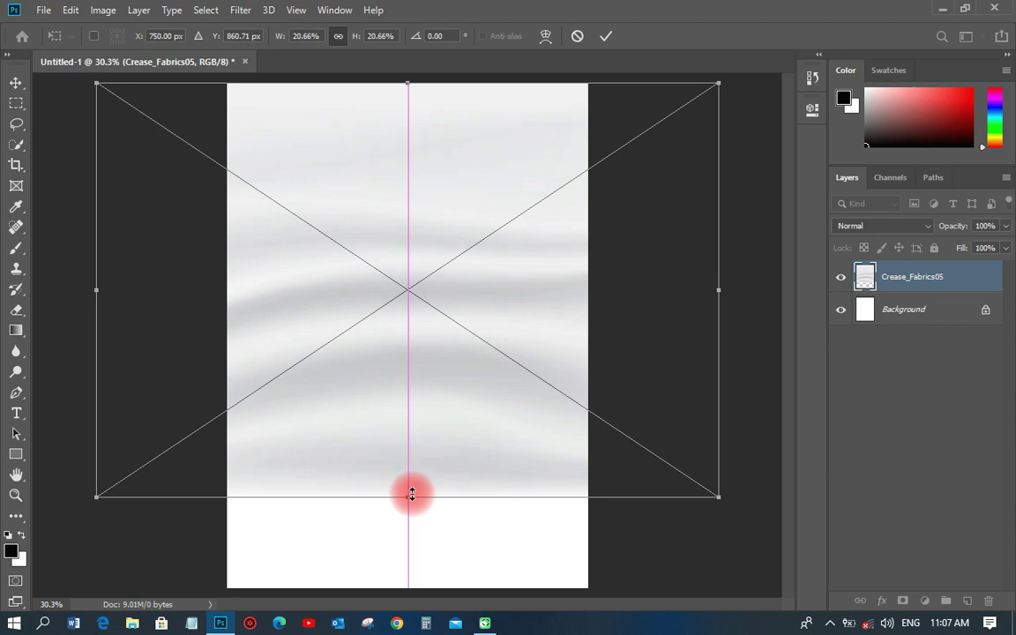
drag(96, 289, 216, 303)
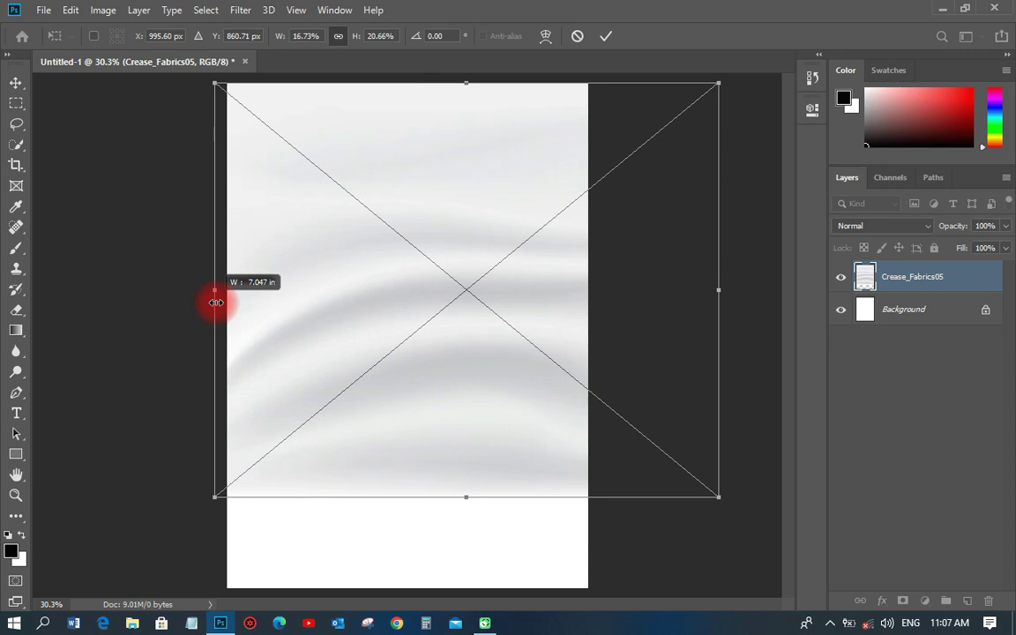
drag(216, 302, 220, 302)
drag(719, 289, 597, 289)
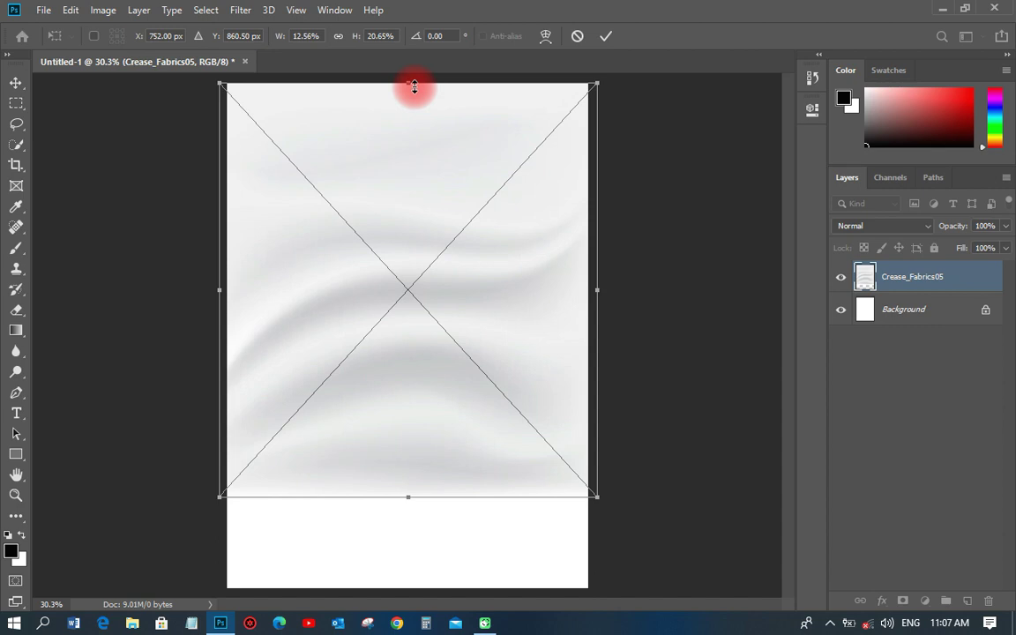
drag(414, 87, 415, 52)
click(606, 36)
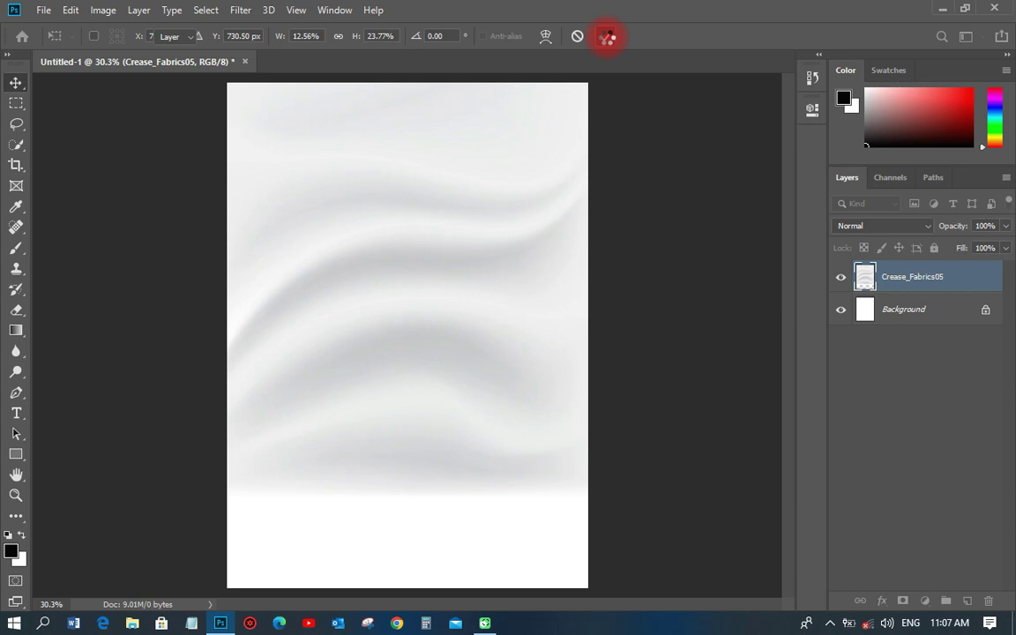
- Add a Color Overlay in green 009966 with Multiply blend mode to the Crease_Fabrics05 layer
right_click(914, 280)
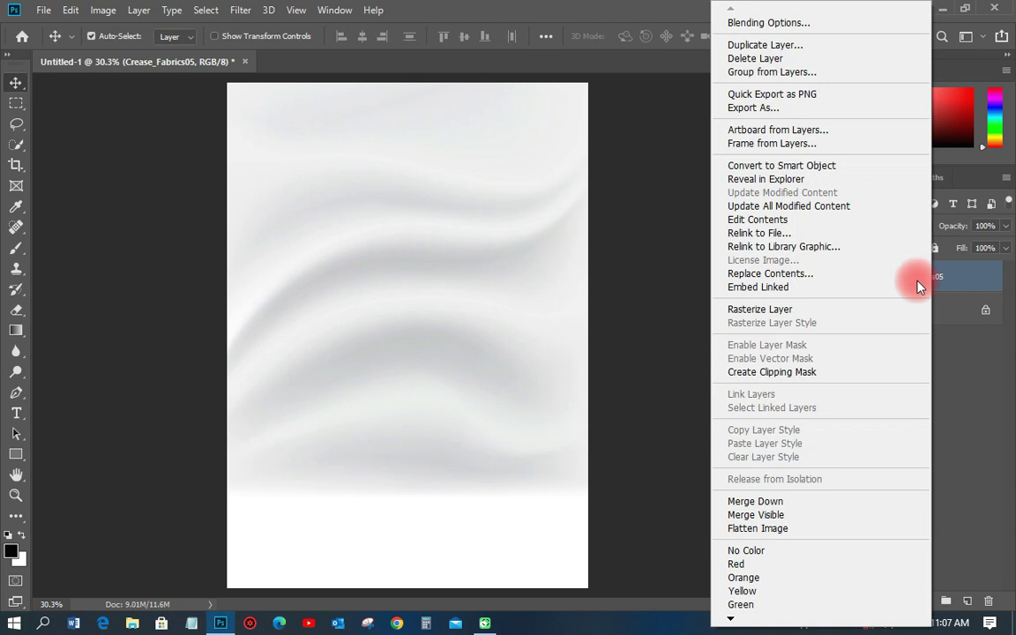
click(902, 540)
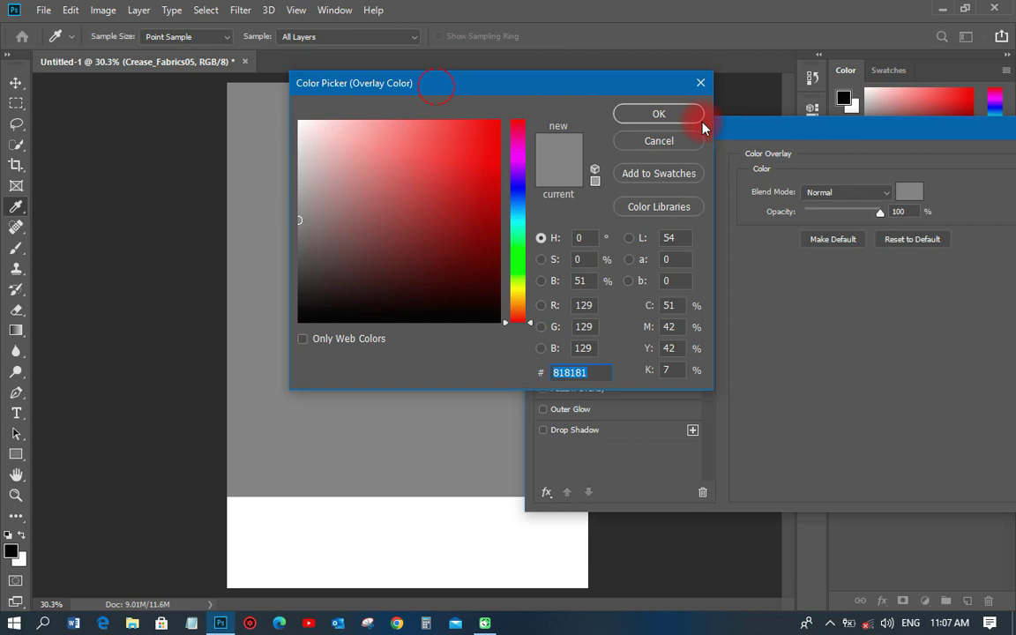
click(550, 213)
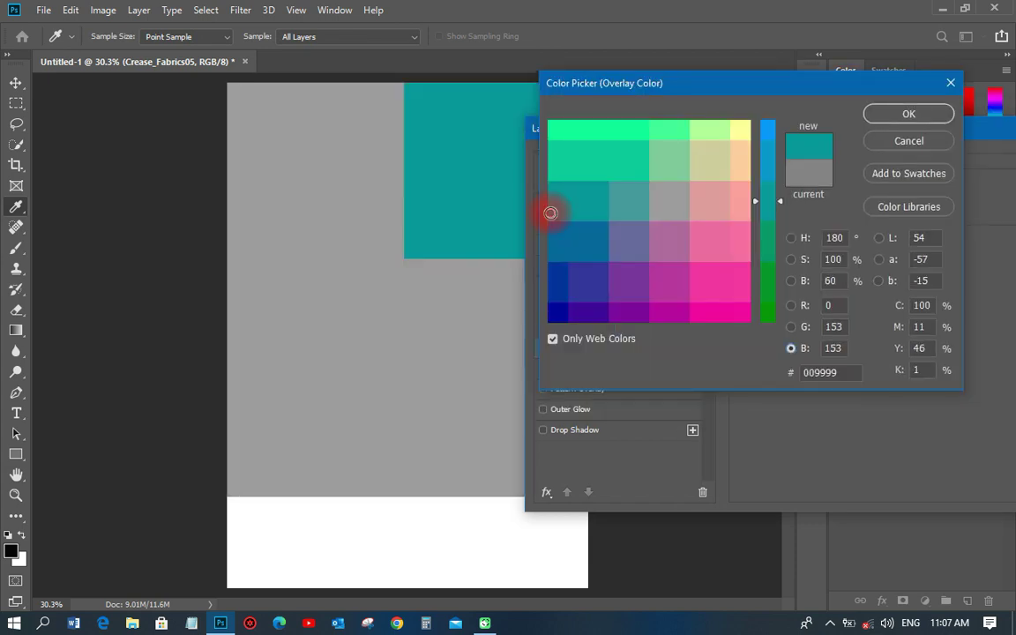
click(768, 257)
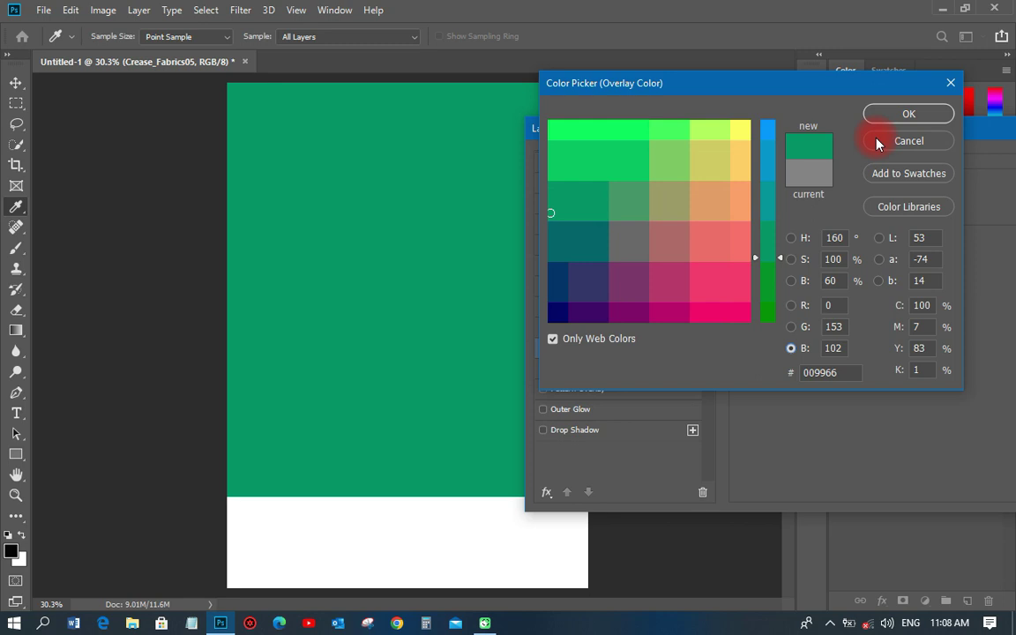
key(Return)
click(816, 193)
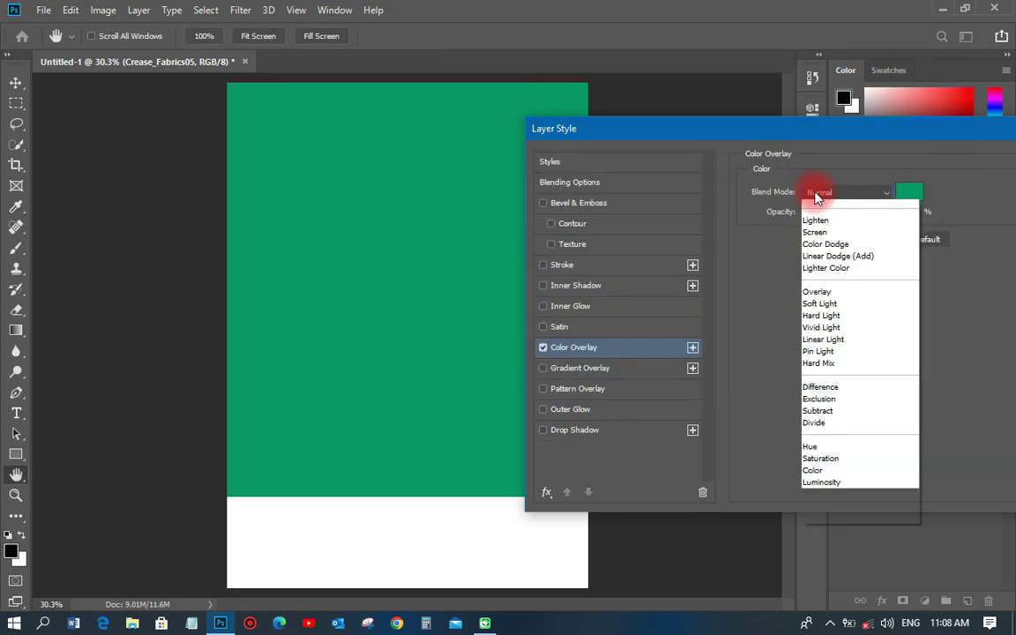
click(813, 257)
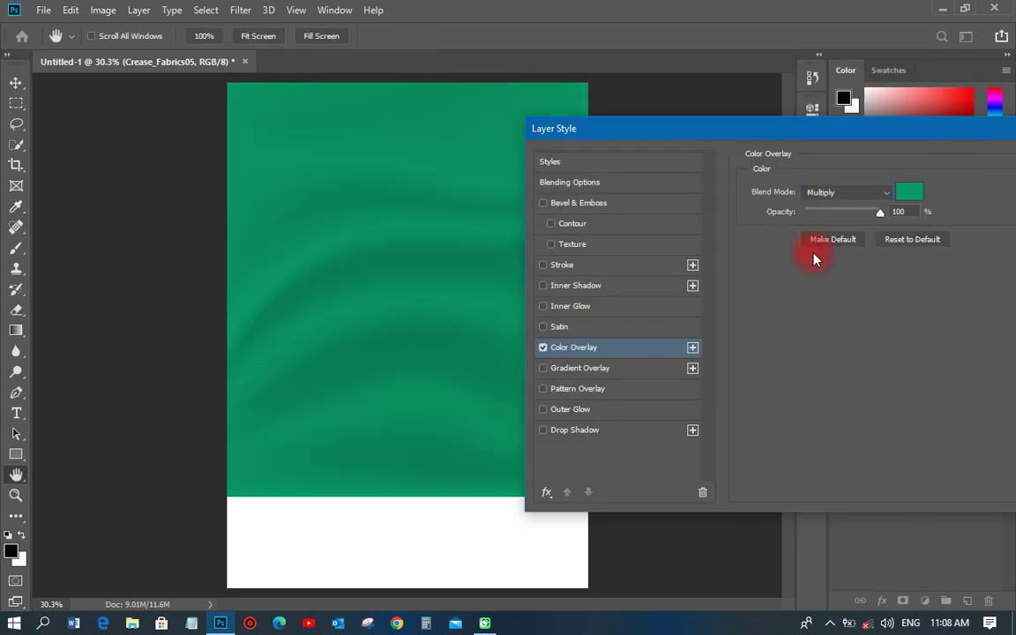
- Change the fabric's overlay color to a dark green and apply the layer style
click(909, 191)
click(771, 280)
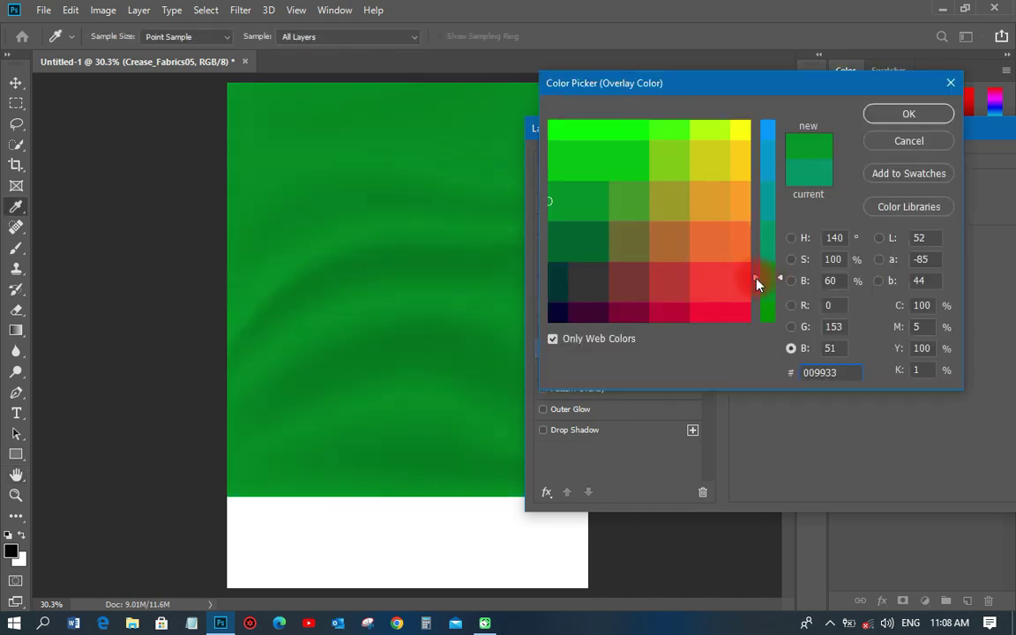
click(570, 246)
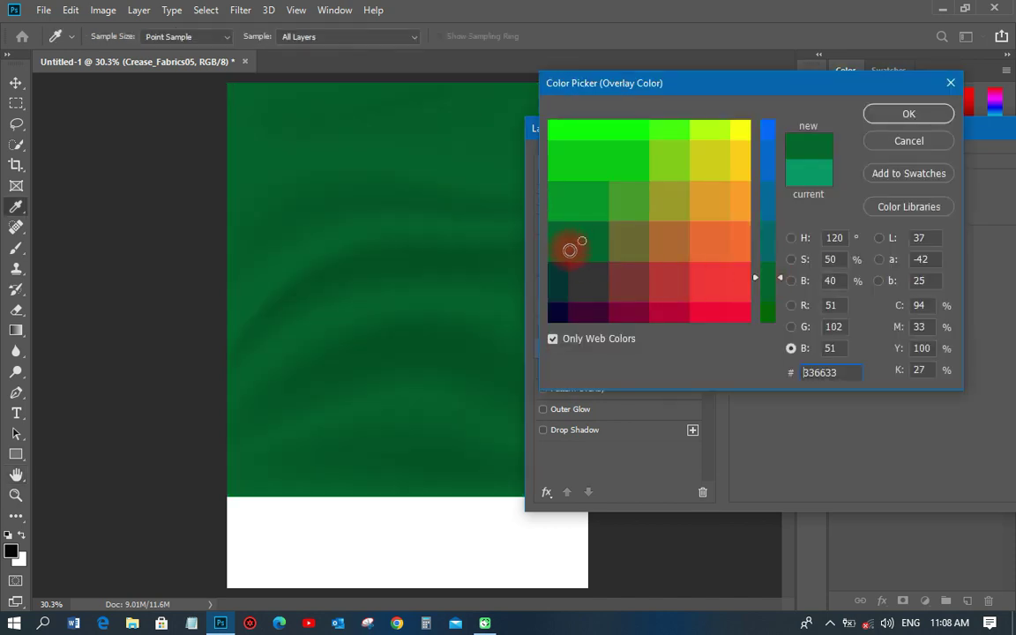
click(556, 246)
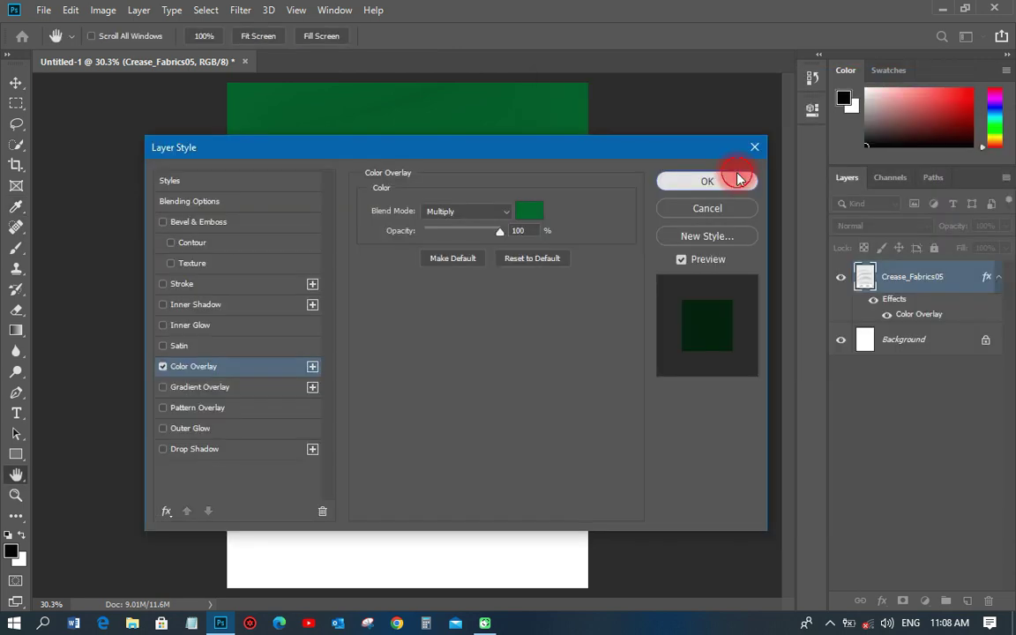
click(739, 179)
- Duplicate the green fabric layer and move the original straight down over the white strip at the canvas bottom
drag(953, 279, 966, 600)
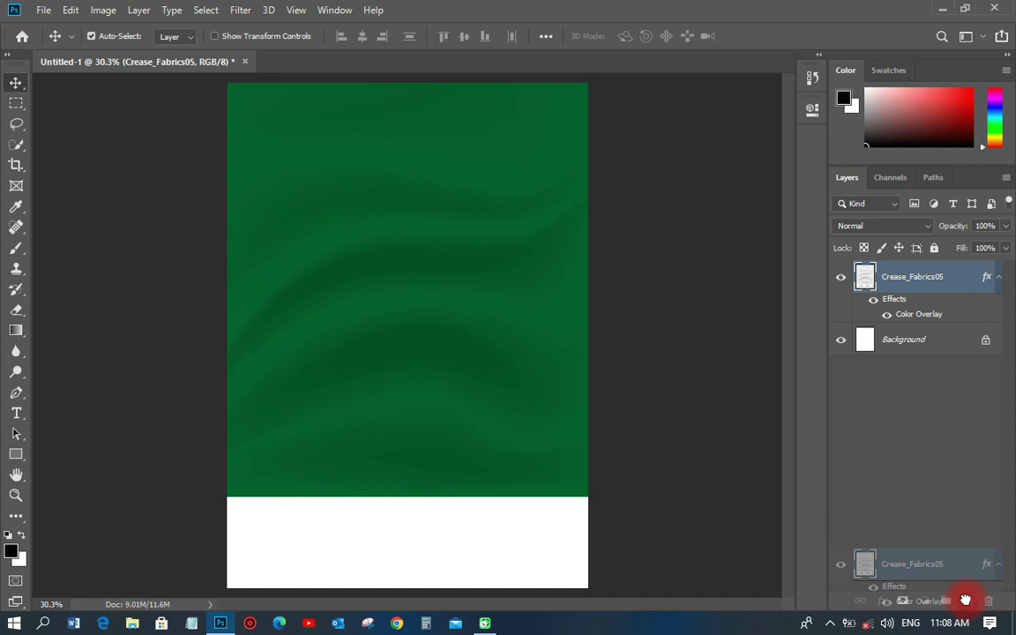
drag(966, 600, 932, 316)
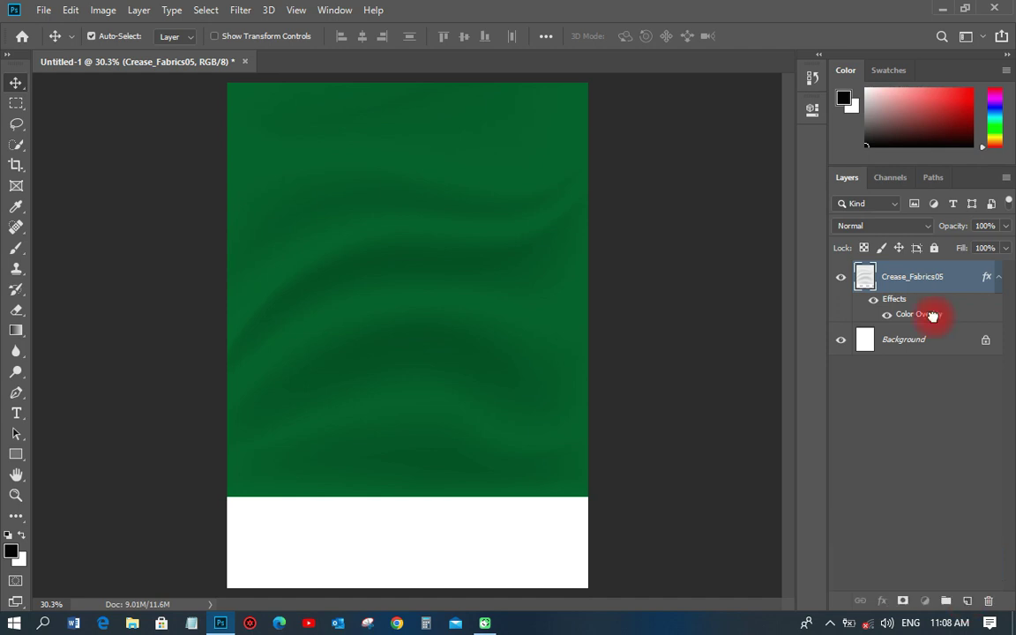
drag(419, 225, 424, 271)
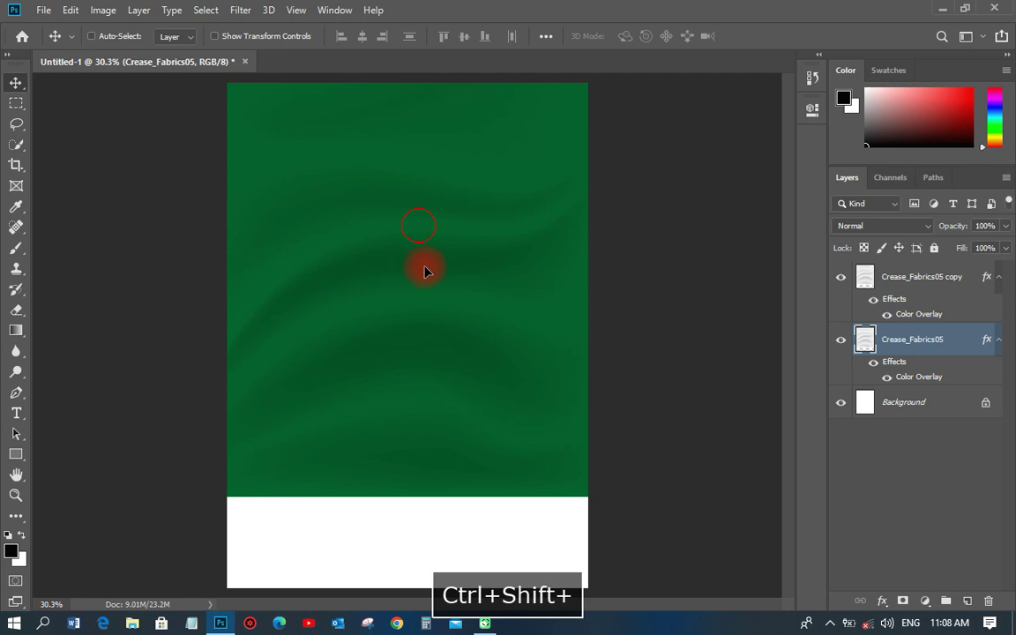
- Recolor the lower fabric's Color Overlay to bright red, using the Multiply blend mode
double_click(641, 263)
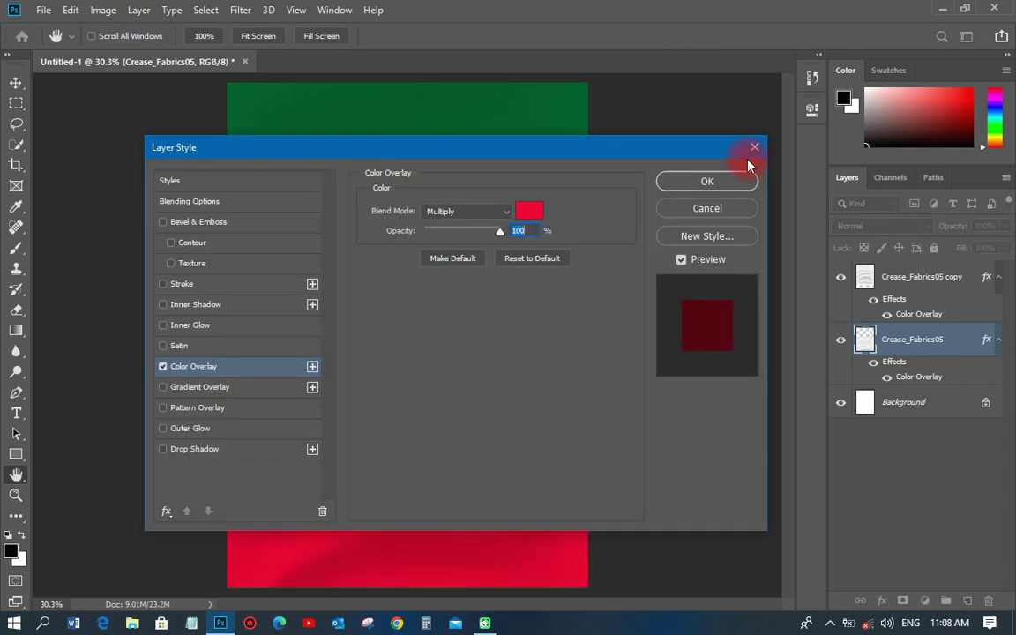
click(731, 184)
- Draw a white rectangle about 2184 by 130 px just above the green-red boundary and bring its layer above both fabrics
key(u)
drag(178, 467, 703, 515)
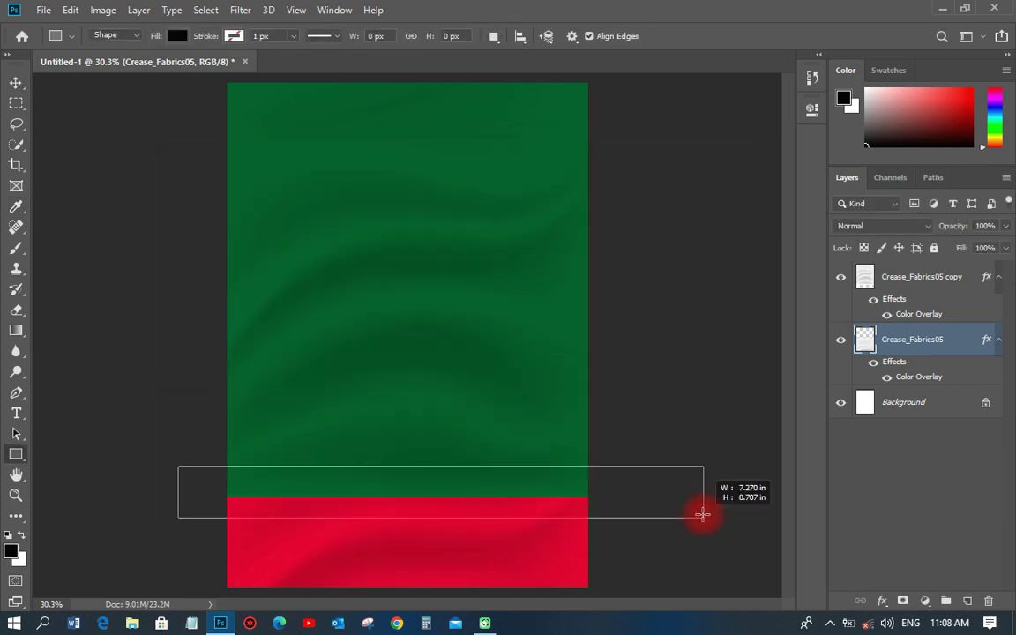
drag(703, 514, 705, 498)
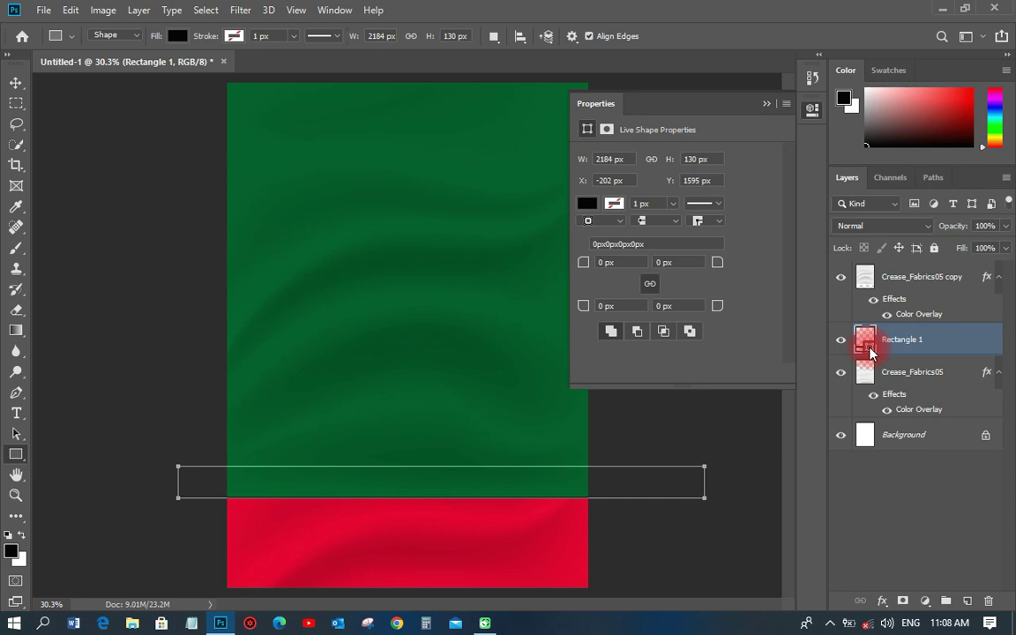
key(ctrl+BackSpace)
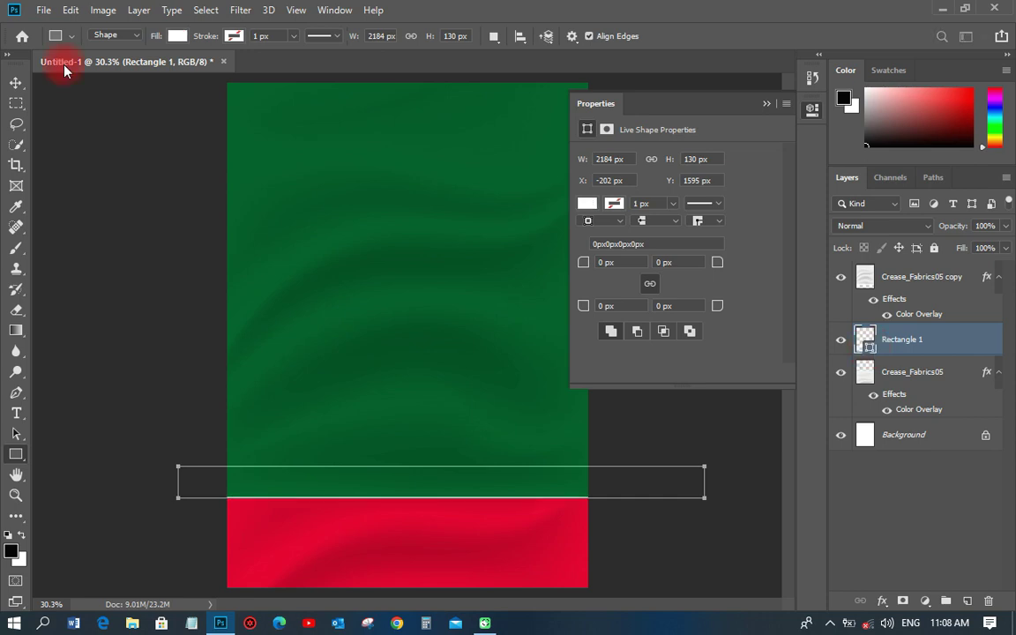
key(v)
key(ctrl+bracketright)
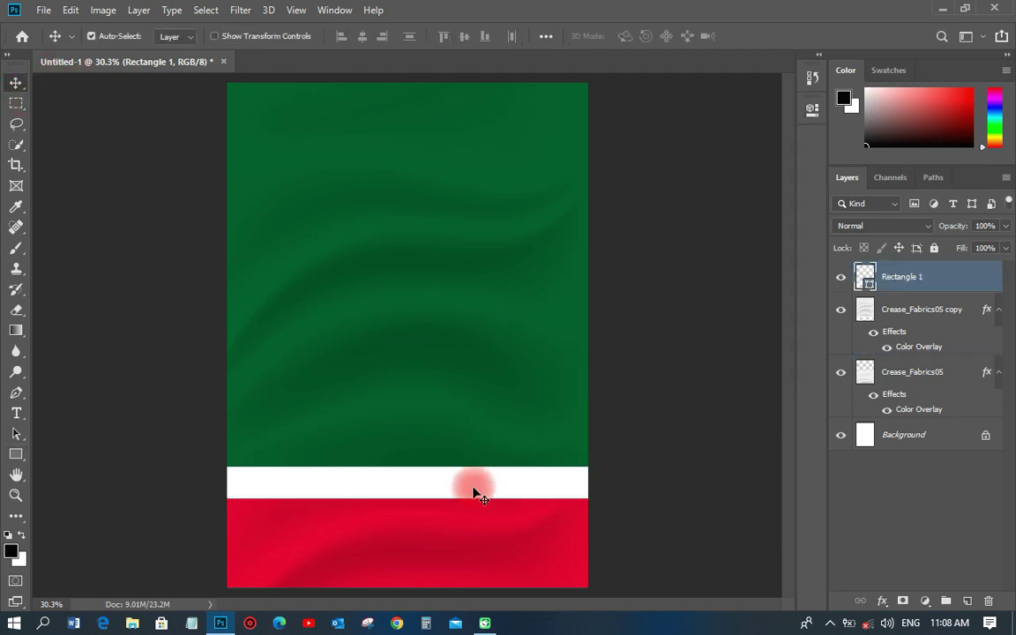
- Rotate the white stripe to about -21.9° and position it diagonally across the canvas, spanning both side edges
click(214, 36)
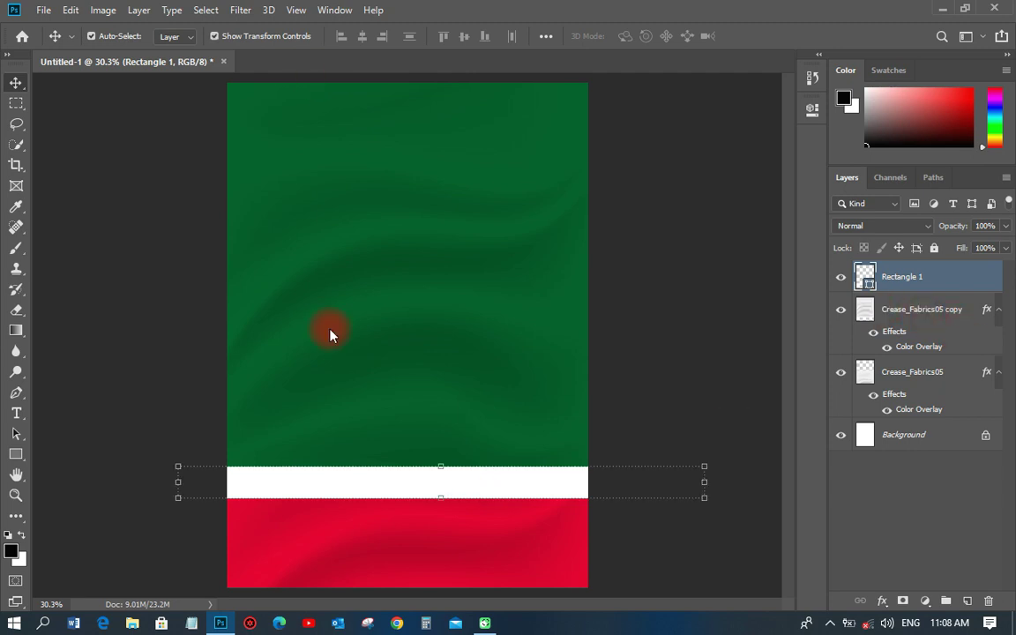
drag(161, 479, 166, 563)
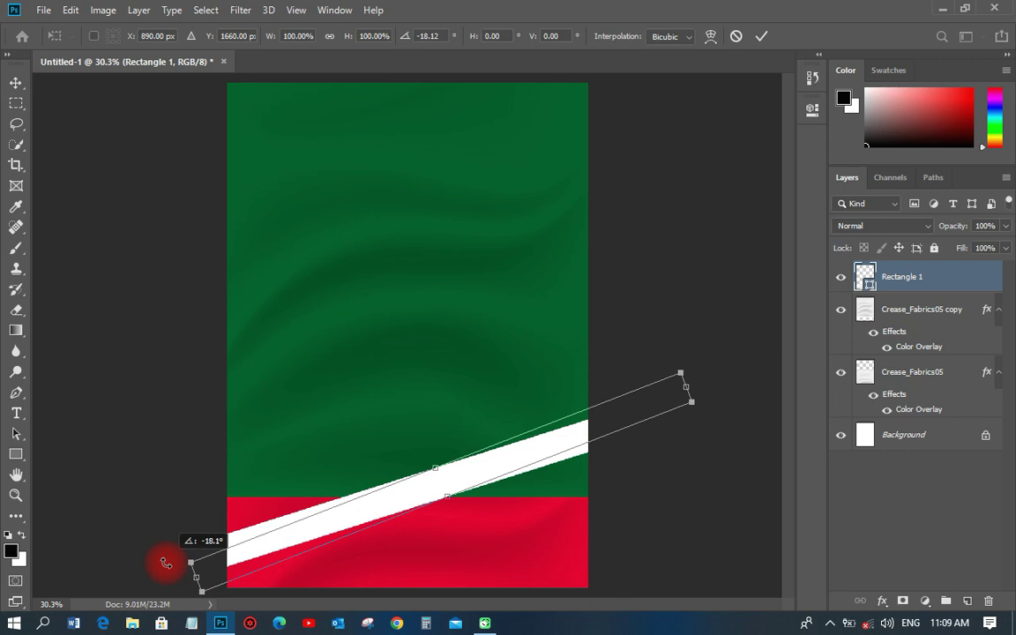
drag(166, 562, 172, 579)
drag(305, 540, 243, 521)
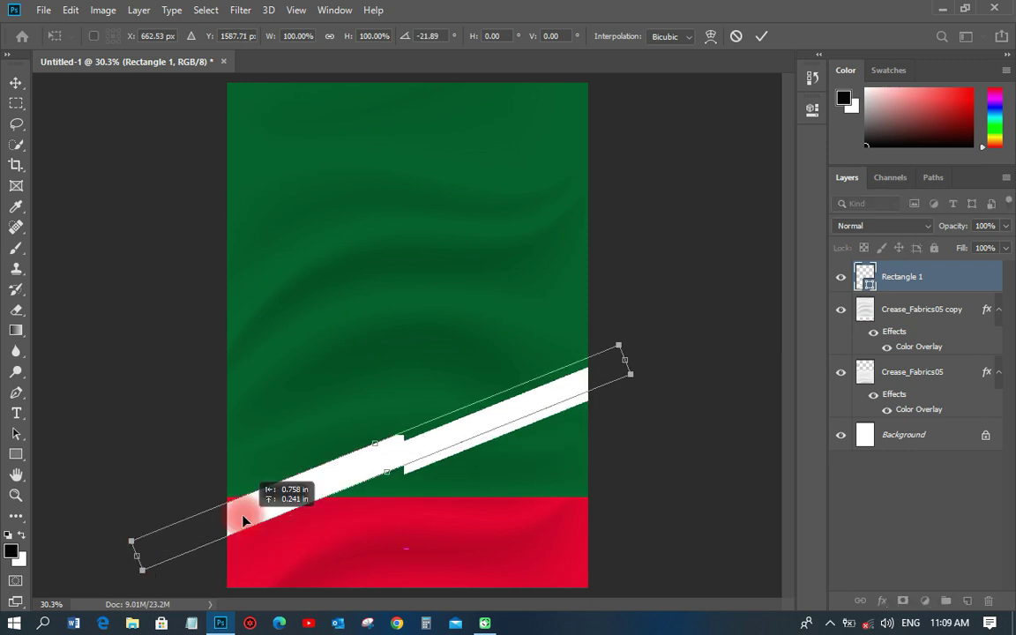
drag(243, 521, 243, 519)
key(Return)
drag(418, 441, 426, 441)
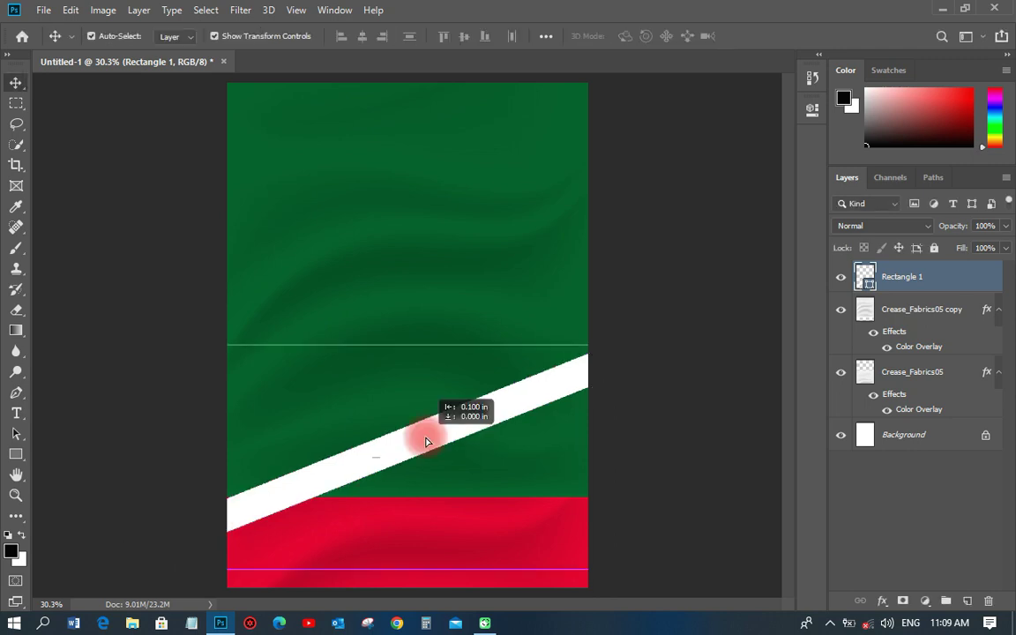
- Move the red fabric layer above the green copy, directly beneath the white stripe
drag(914, 371, 914, 309)
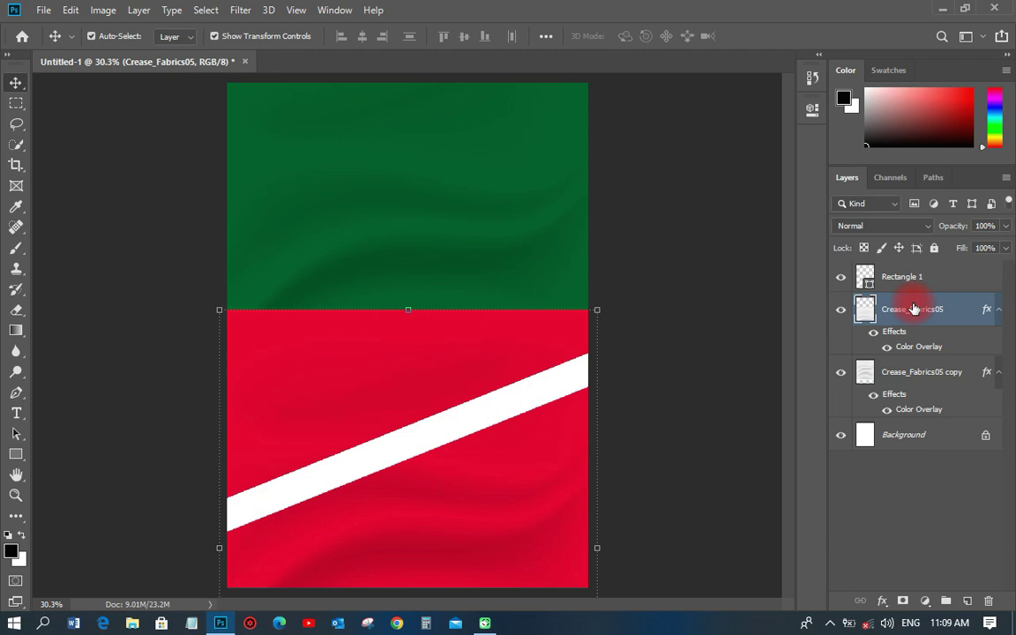
- Lower the red fabric and skew it about -20.4° so its upper edge lies hidden beneath the diagonal white stripe
drag(597, 310, 605, 400)
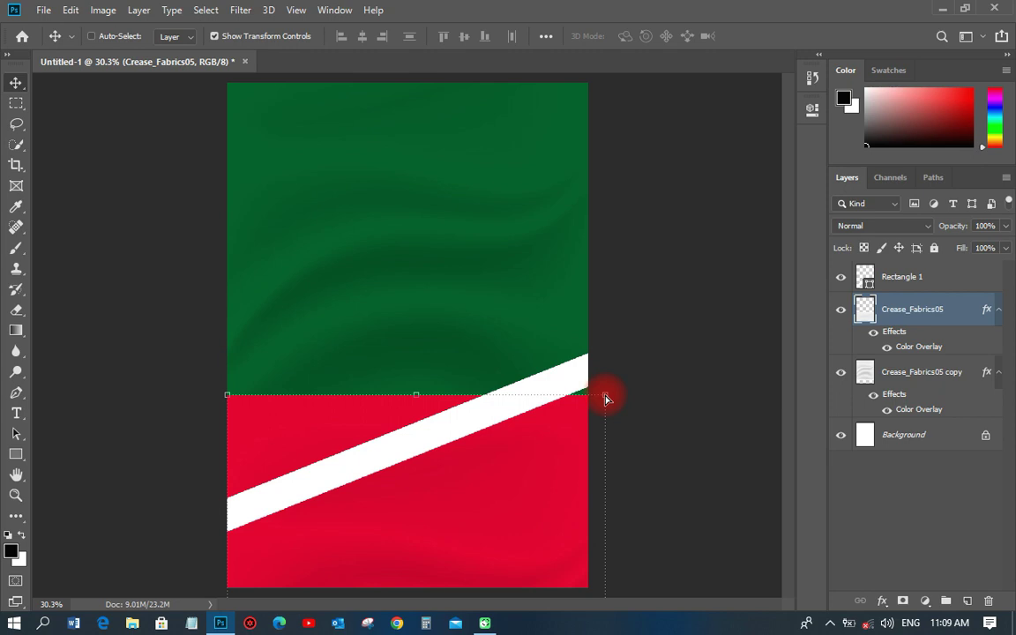
drag(227, 396, 227, 509)
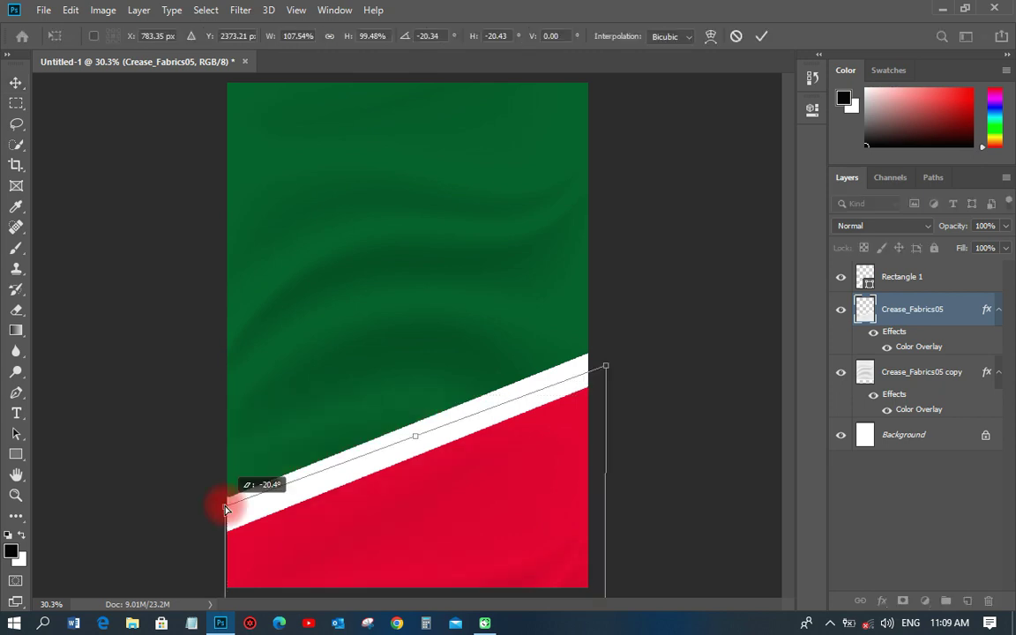
click(357, 436)
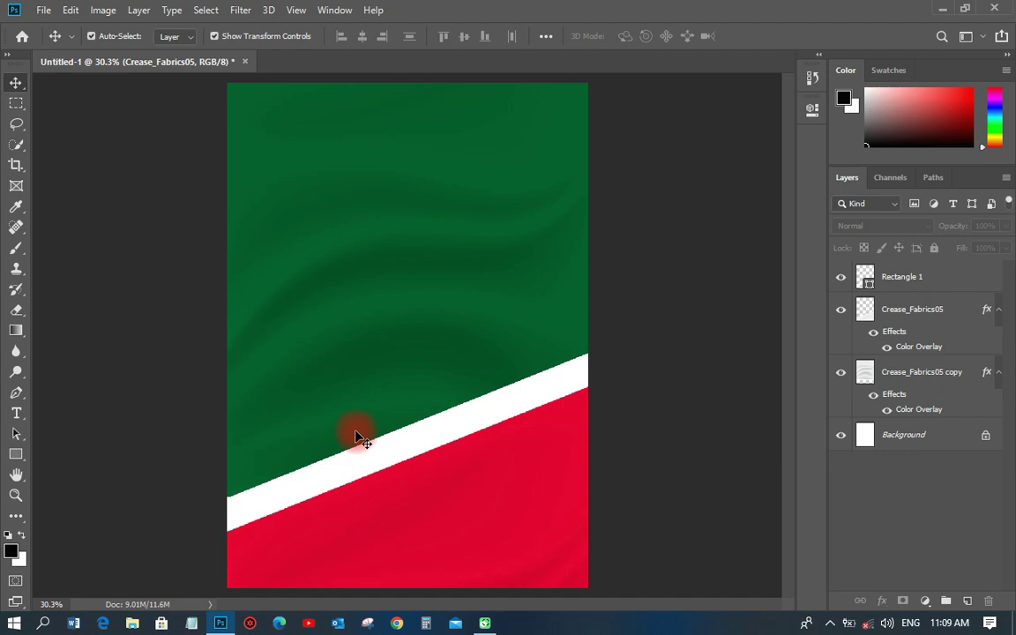
- Group the white stripe and both fabric layers and name the group bg
scroll(357, 437, down, 1)
key(ctrl+g)
double_click(902, 270)
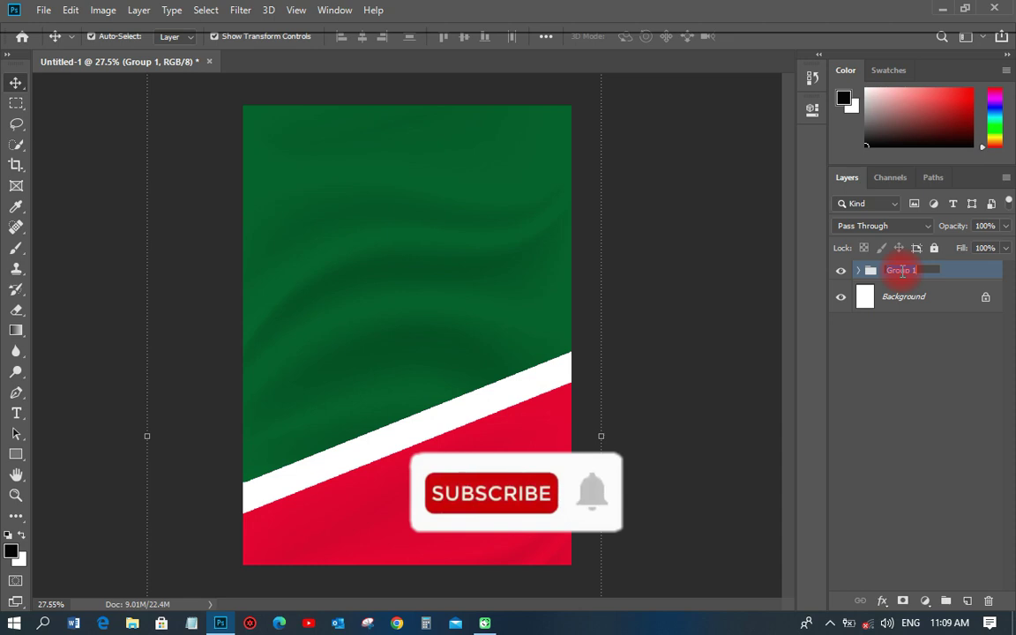
text(bg)
key(Return)
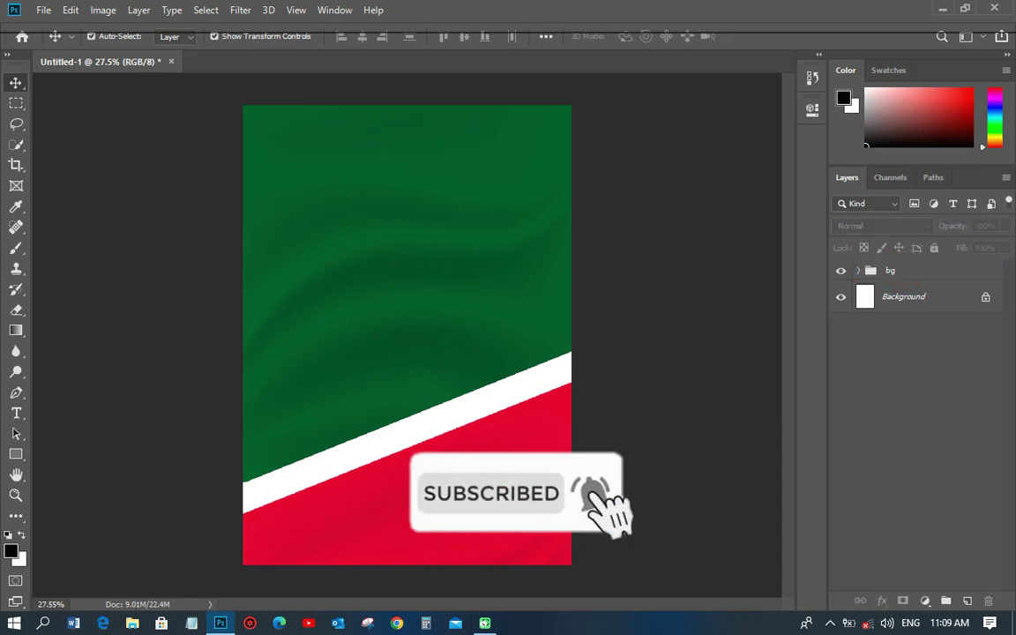
- Place Layer-1 from the ELECTION folder as a linked image, enlarging the portrait slightly and positioning it in the poster's lower-right area
key(ctrl+0)
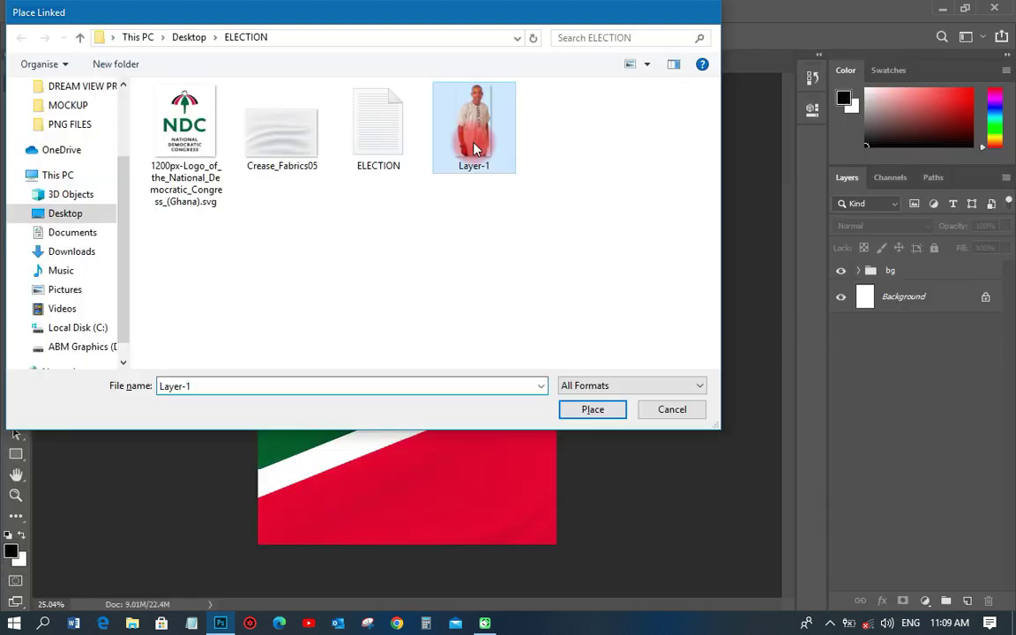
double_click(475, 149)
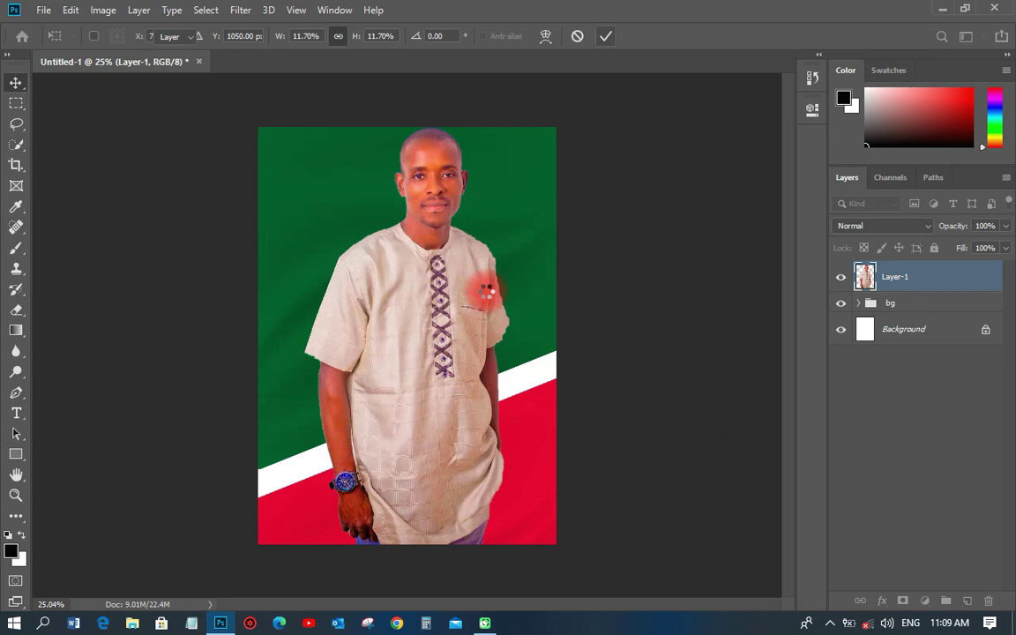
drag(486, 291, 529, 441)
drag(564, 291, 579, 278)
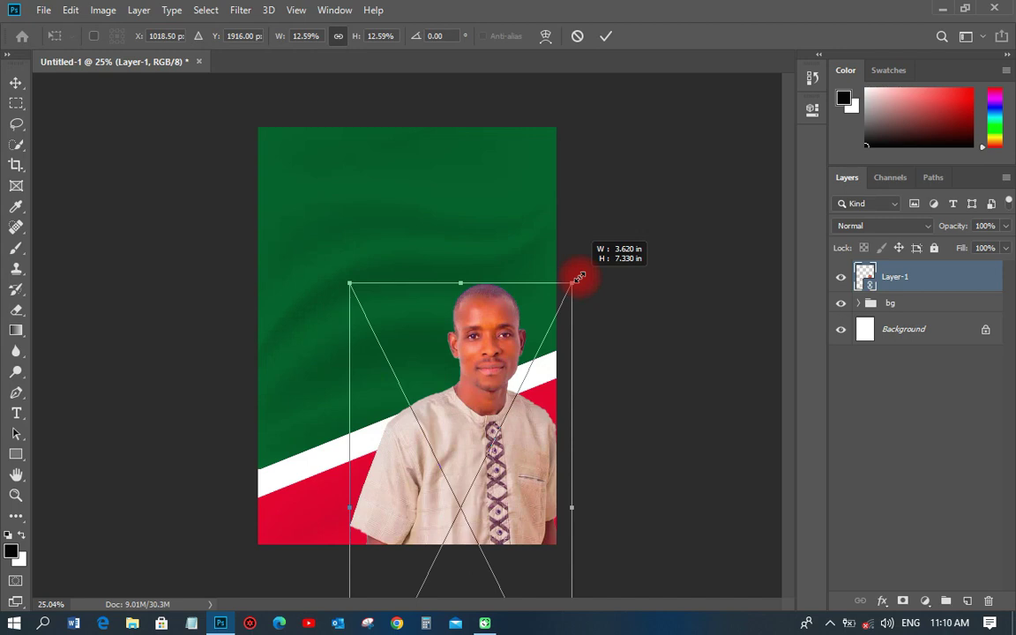
drag(579, 278, 584, 266)
key(Return)
- Rasterize the portrait layer
right_click(887, 289)
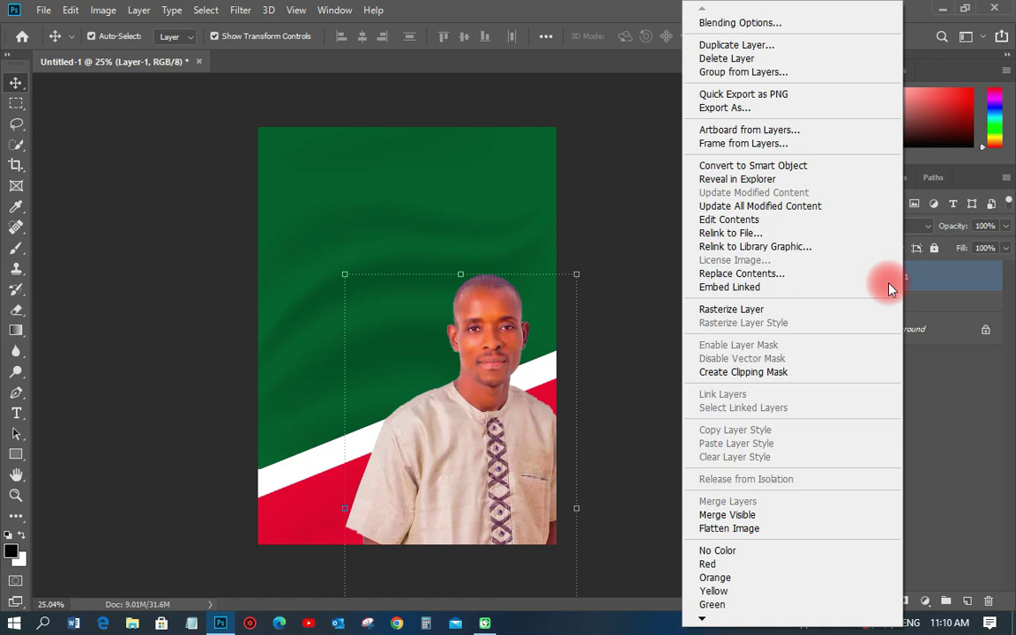
key(Escape)
key(ctrl+0)
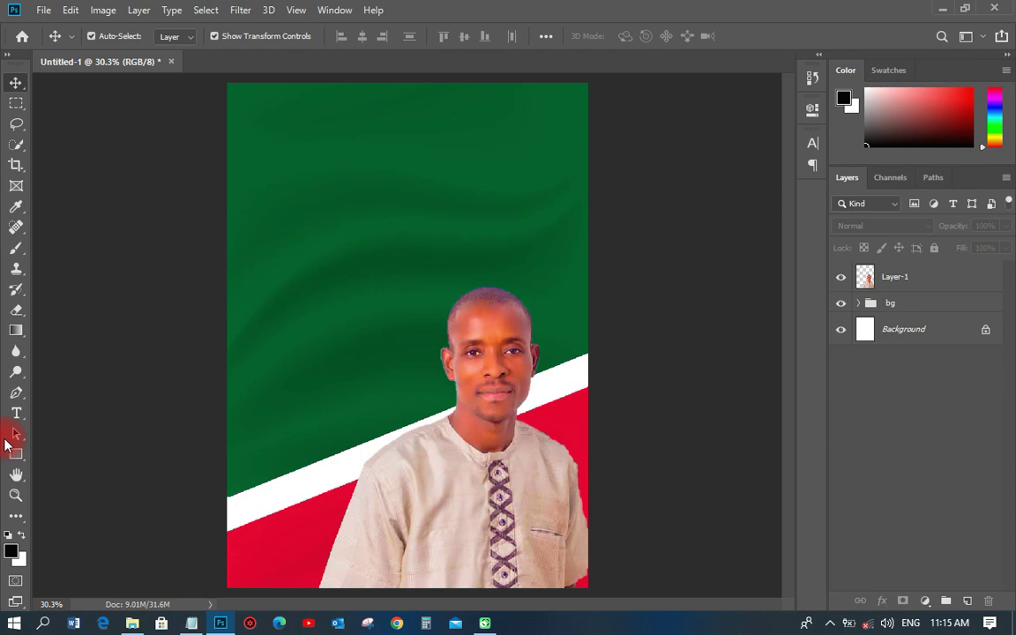
- Draw a circle about 399 px in diameter on the green fabric beside the portrait's face
click(16, 455)
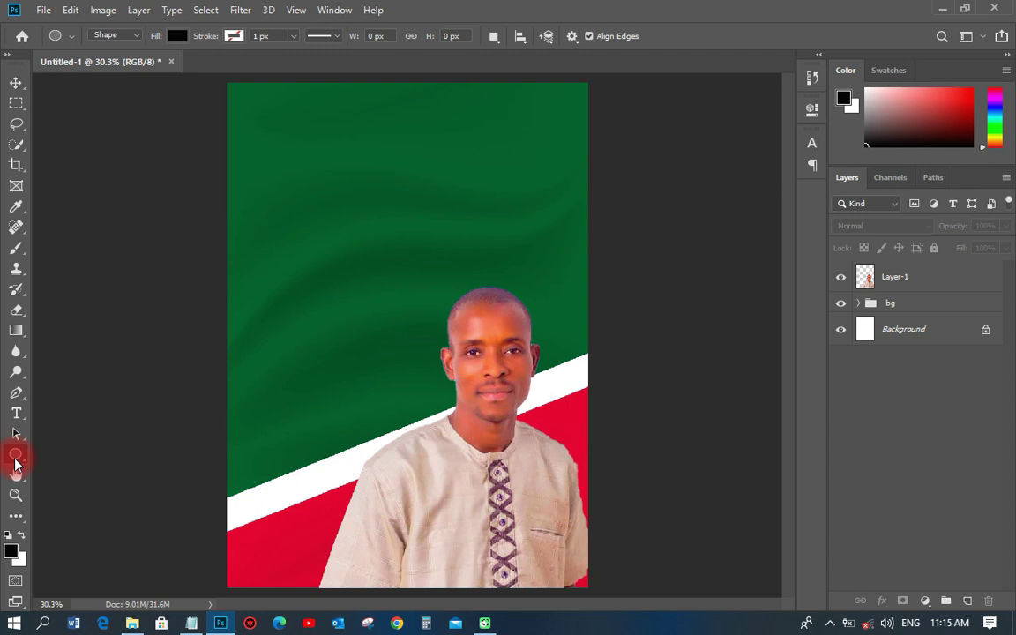
drag(271, 325, 368, 448)
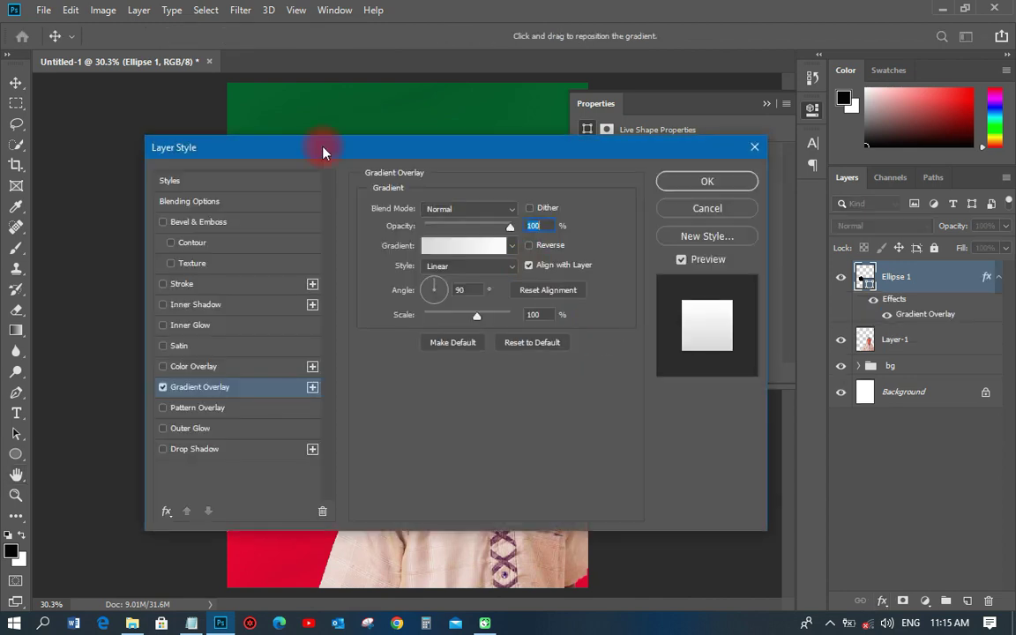
- Set the circle's Gradient Overlay to a linear blend from black at the base to green at the top
drag(322, 152, 633, 138)
click(772, 240)
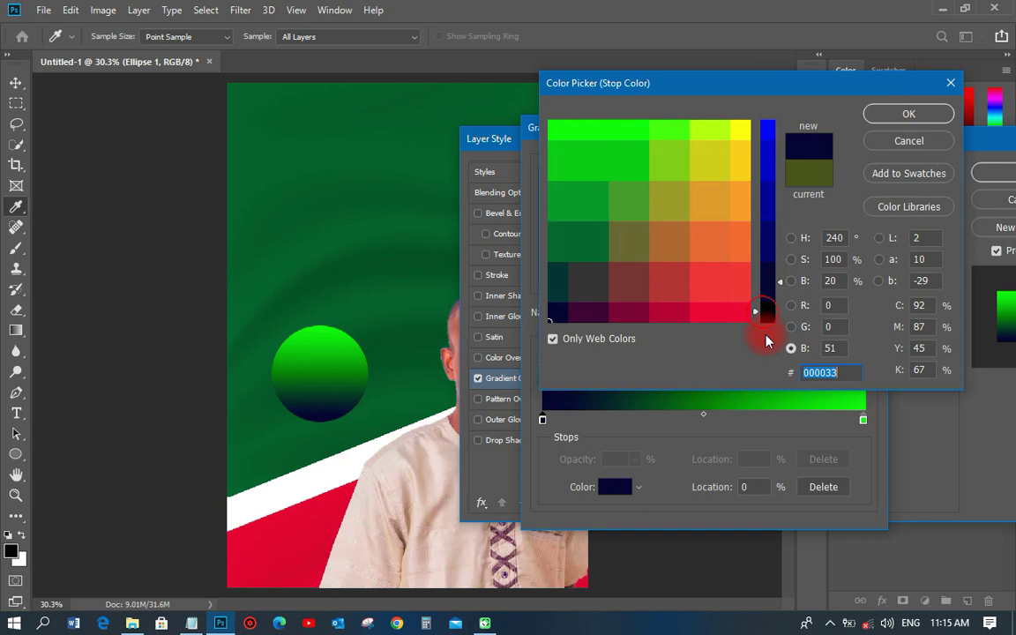
drag(767, 343, 767, 349)
click(891, 120)
double_click(864, 420)
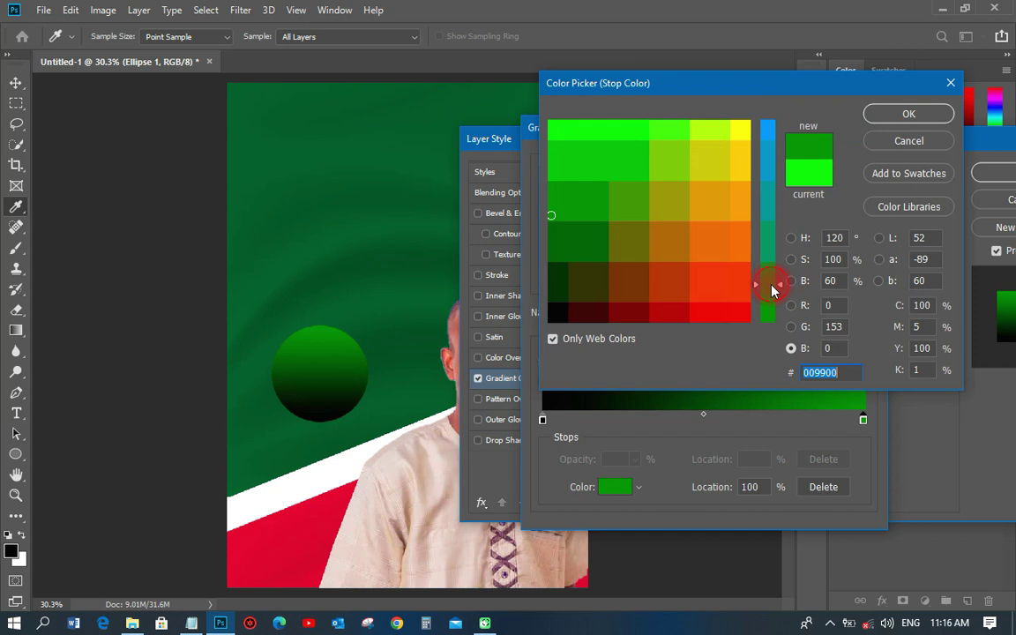
key(Return)
key(Return)
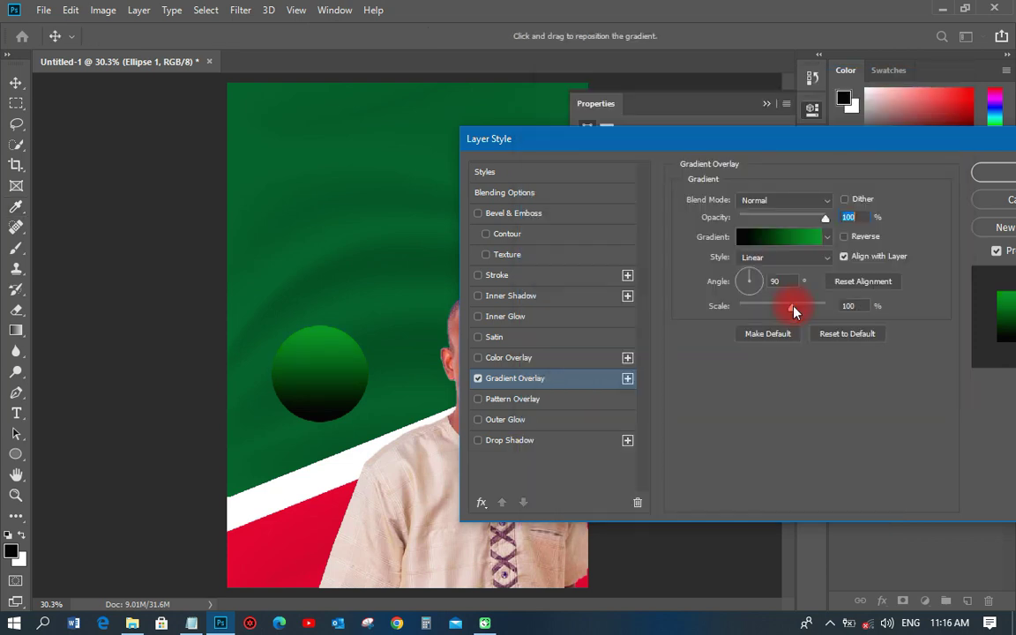
key(Return)
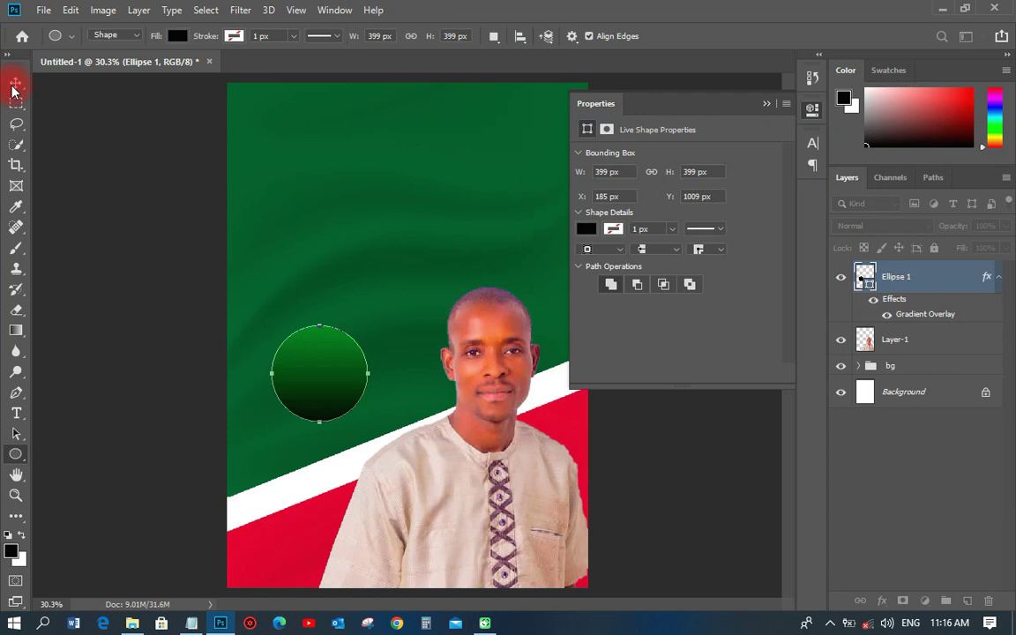
- Move the gradient circle down onto the white stripe, beside the portrait's shoulder
click(15, 82)
drag(304, 280, 345, 376)
- Add the text HOPEFUL 2024 on two lines above the circle
key(t)
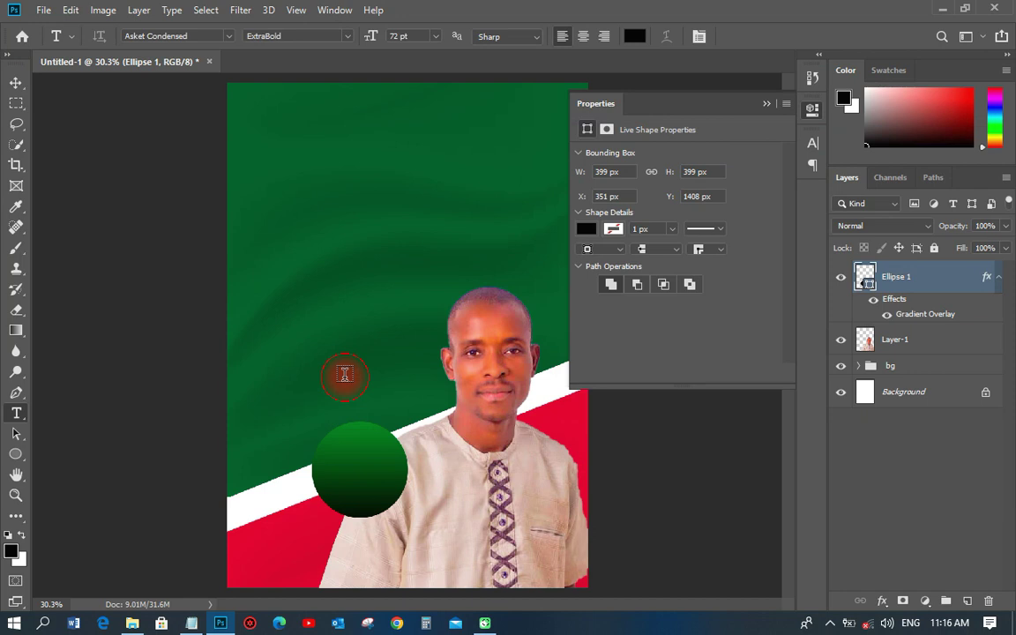
click(345, 375)
text(HOPEFUL)
key(Return)
text(2)
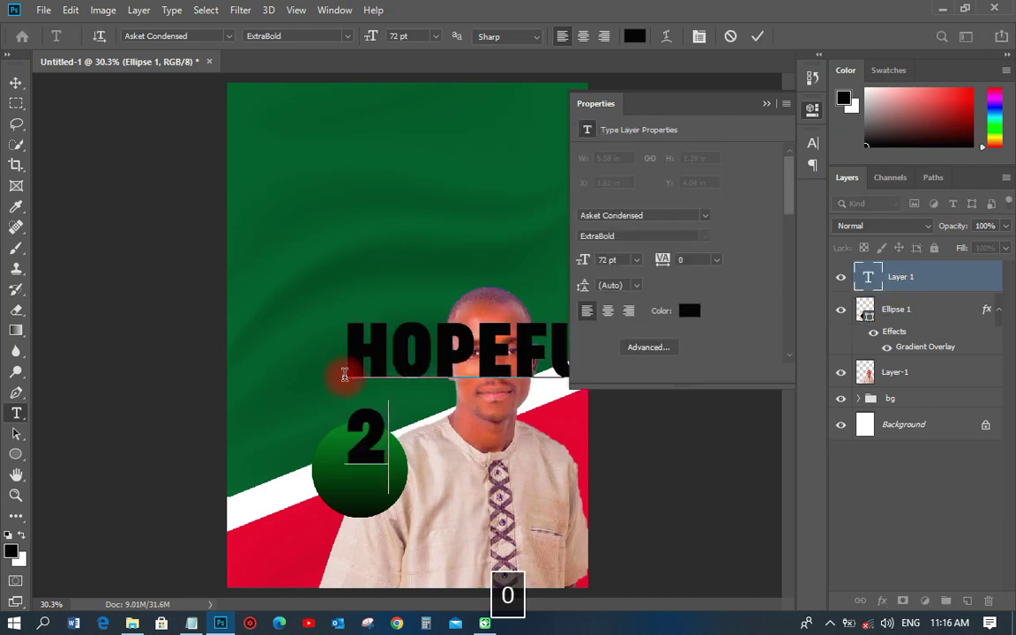
text(02)
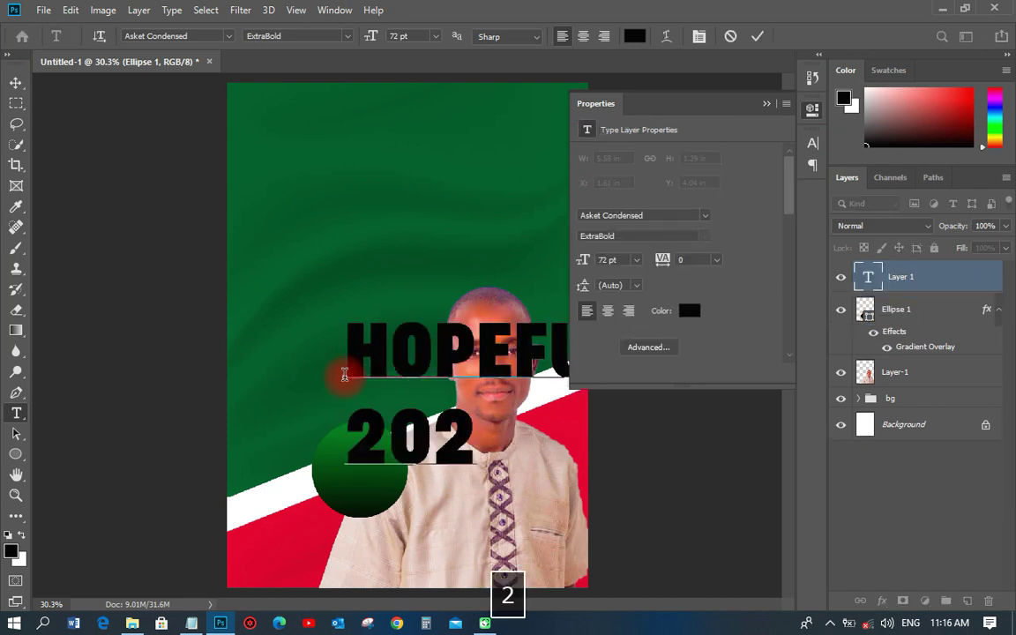
text(4)
- Shrink the HOPEFUL 2024 text to 12 pt and centre it inside the green circle
click(16, 82)
drag(369, 366, 375, 464)
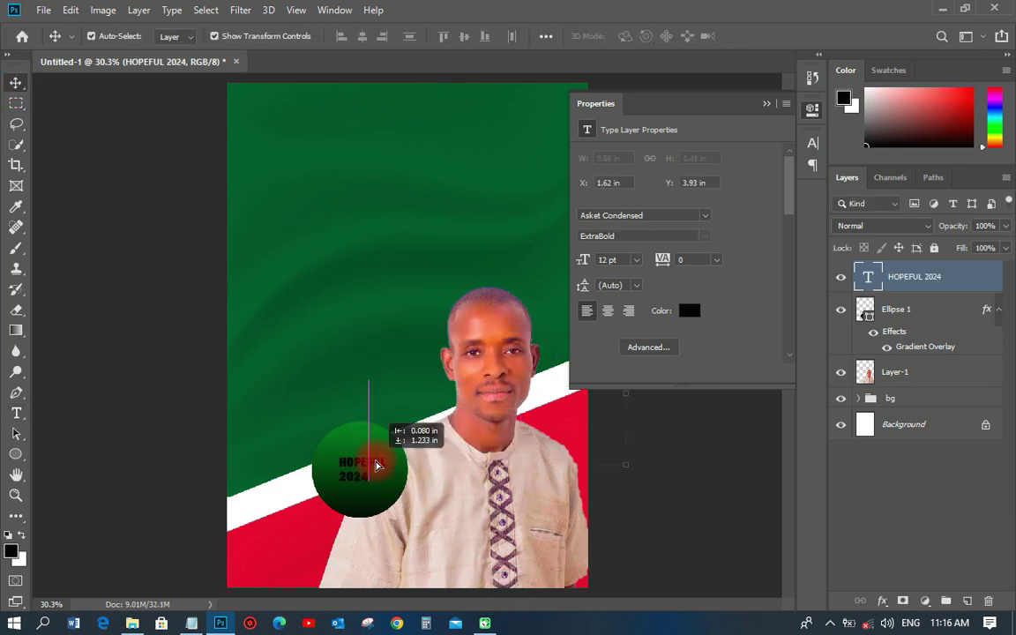
drag(374, 465, 375, 465)
- Change the HOPEFUL 2024 text to Tw Cen MT Bold at 18 pt
click(705, 215)
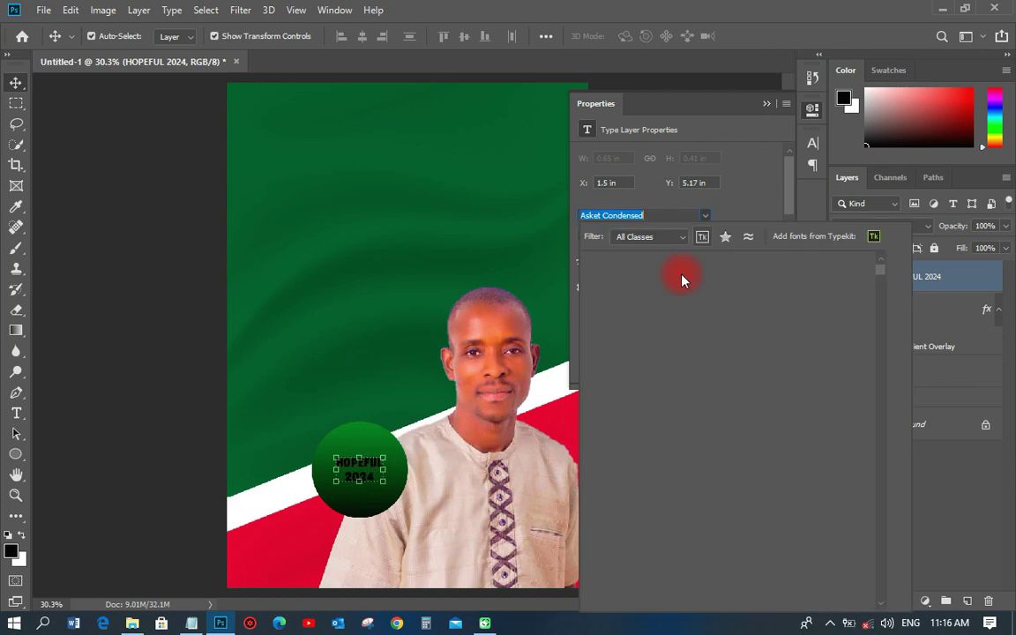
key(Escape)
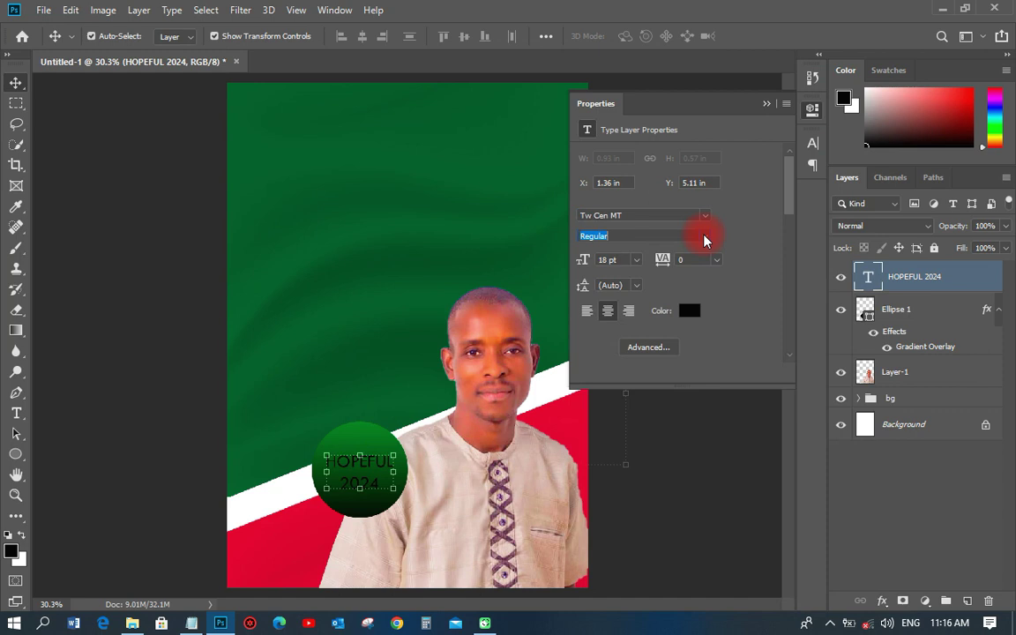
click(704, 236)
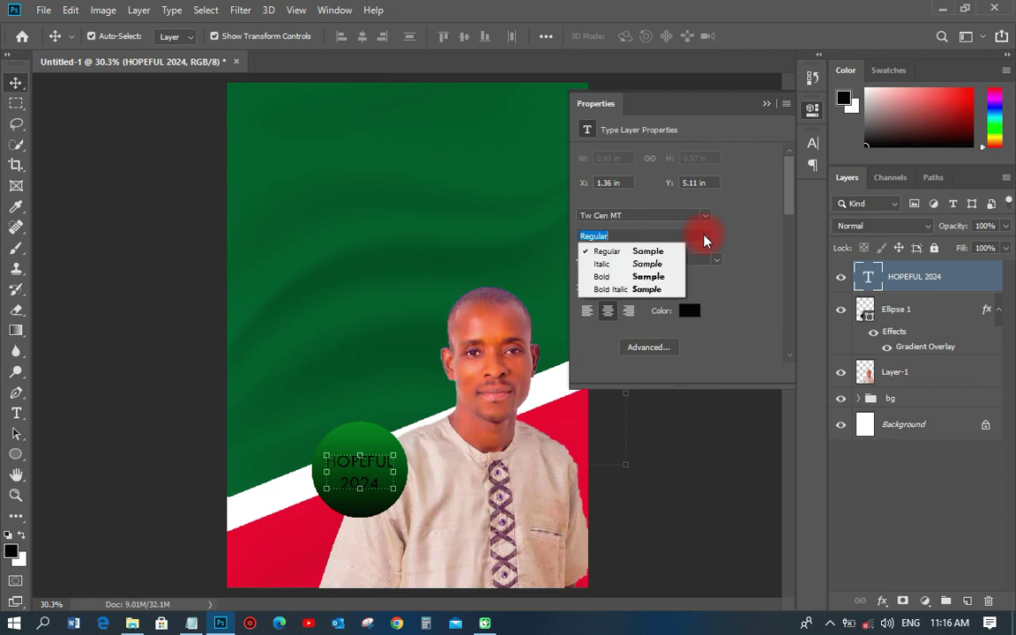
click(663, 274)
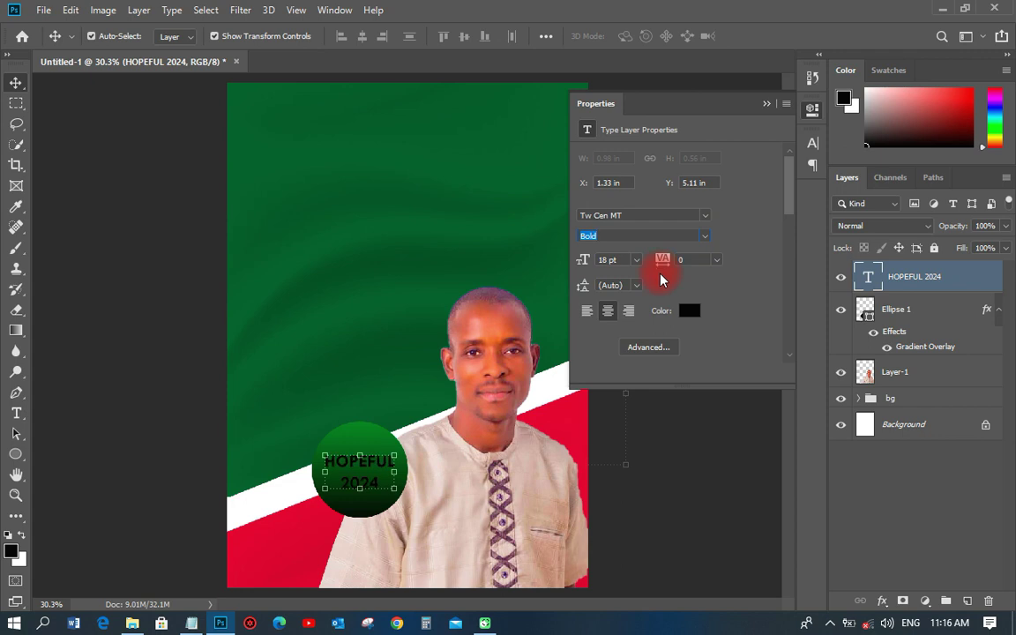
- Recolor the HOPEFUL 2024 text to white (ffffff)
click(689, 311)
click(746, 124)
click(909, 115)
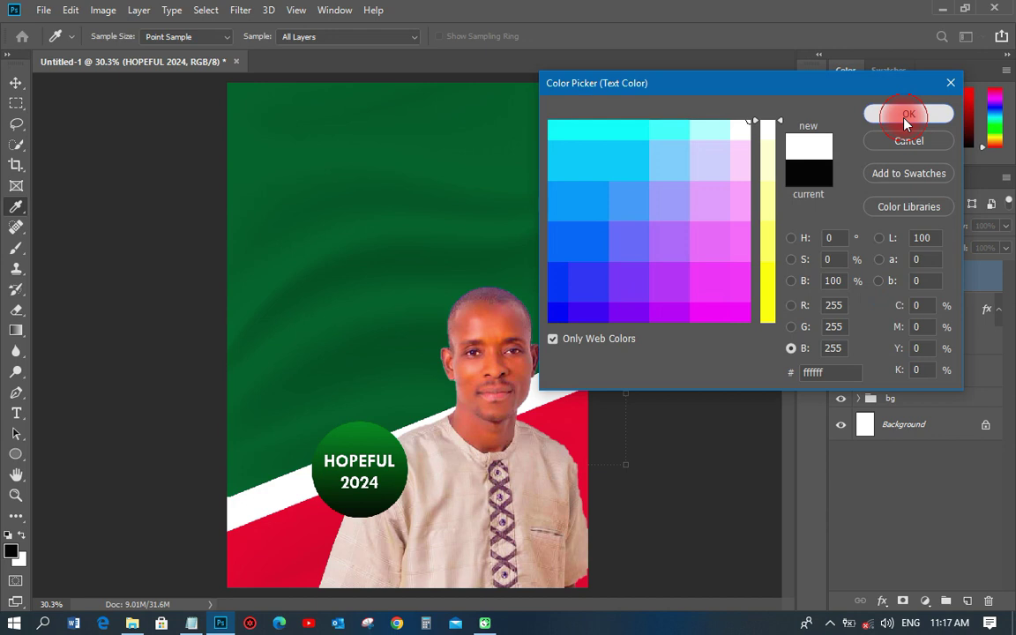
click(906, 119)
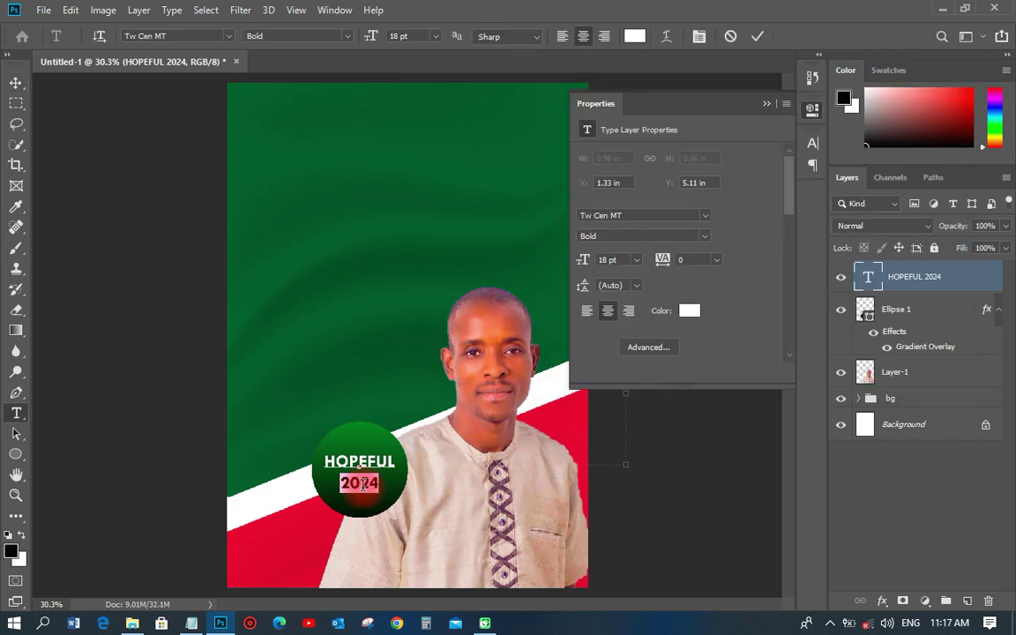
- Enlarge only the 2024 line of the badge text to 30 pt
key(ctrl+shift+period)
key(ctrl+shift+period)
key(ctrl+shift+period)
key(ctrl+shift+period)
key(ctrl+shift+period)
key(ctrl+shift+period)
click(770, 182)
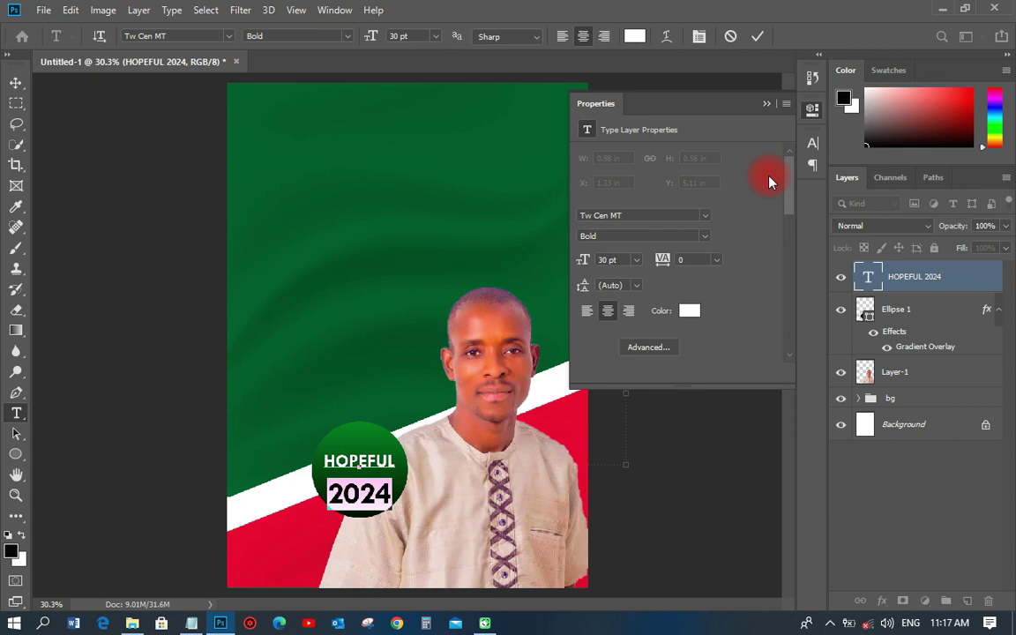
- Set the leading of the 2024 line to 24 pt so it sits closer beneath HOPEFUL
key(ctrl+t)
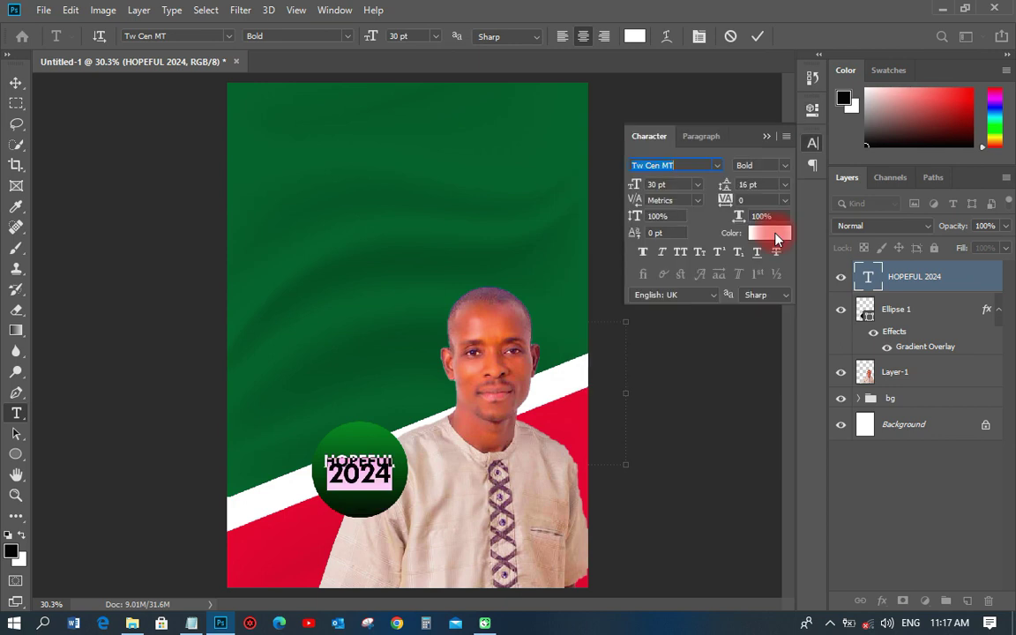
key(ctrl+z)
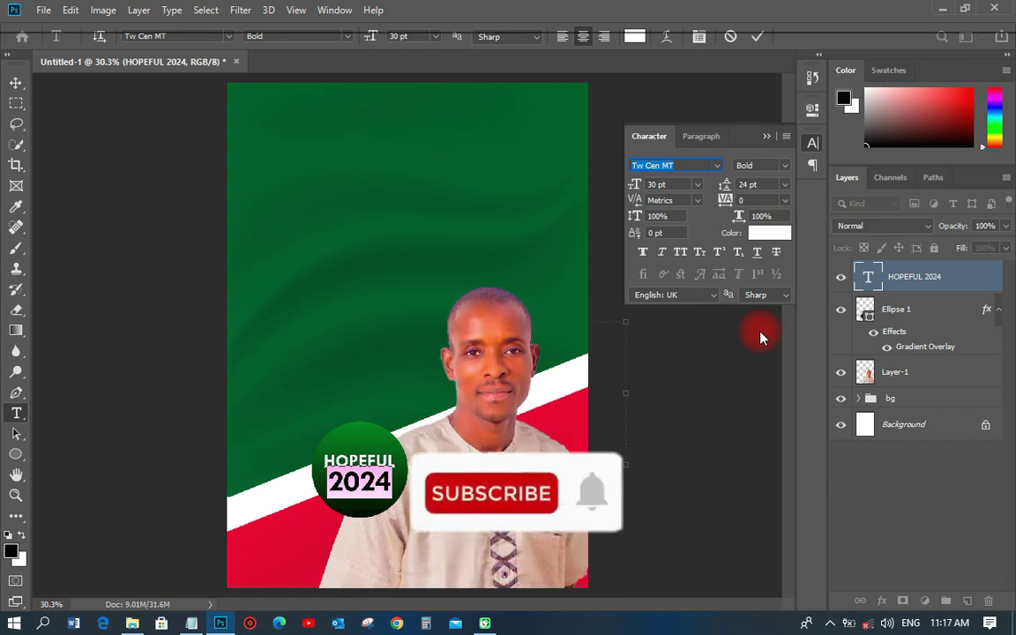
key(v)
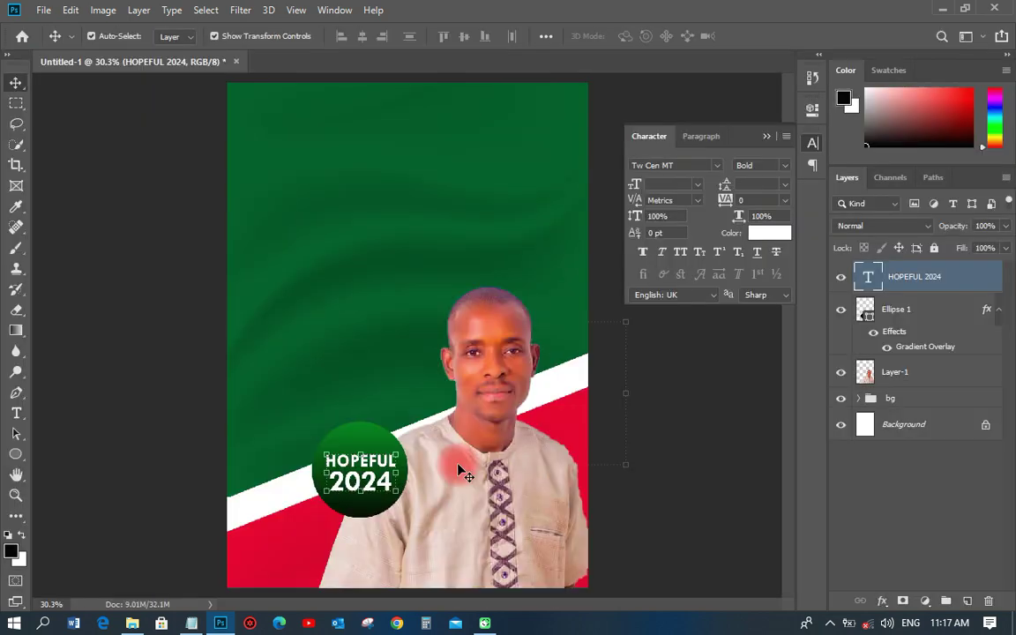
- Group the circle with its text under the name 1 and shift the badge slightly right and down over the portrait's shoulder
shift+click(929, 309)
key(ctrl+g)
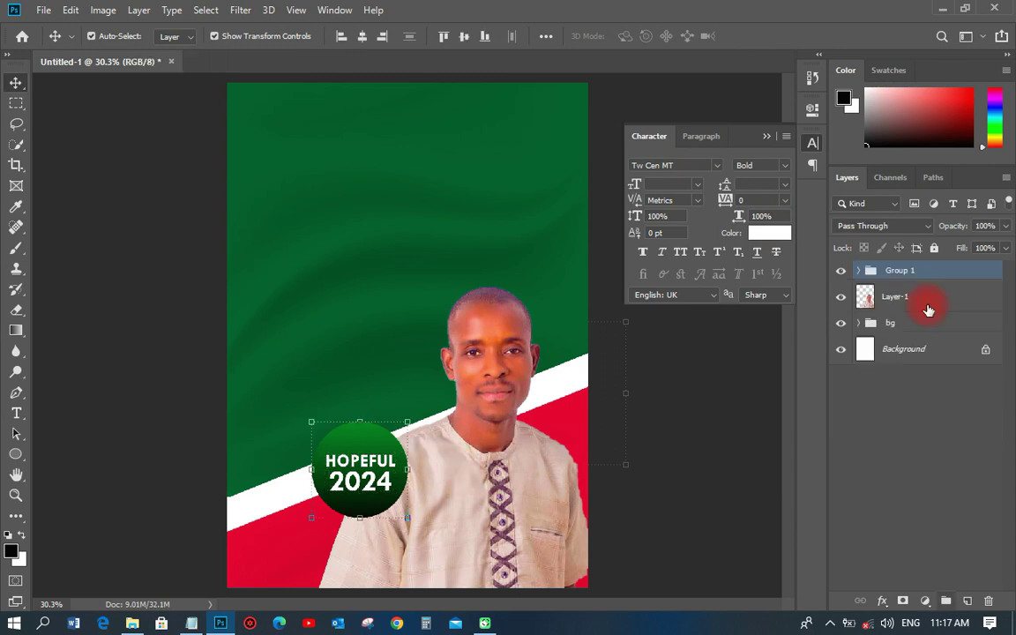
text(1)
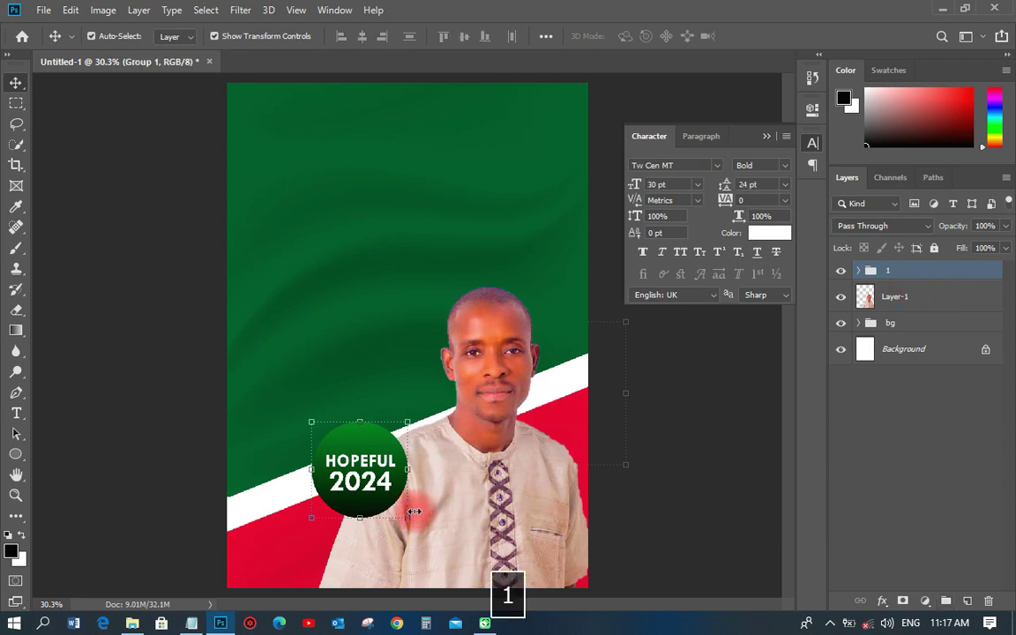
drag(414, 511, 439, 519)
- Draw a rectangle about 1.6 by 0.8 in on the green fabric in the poster's upper-left area
click(16, 454)
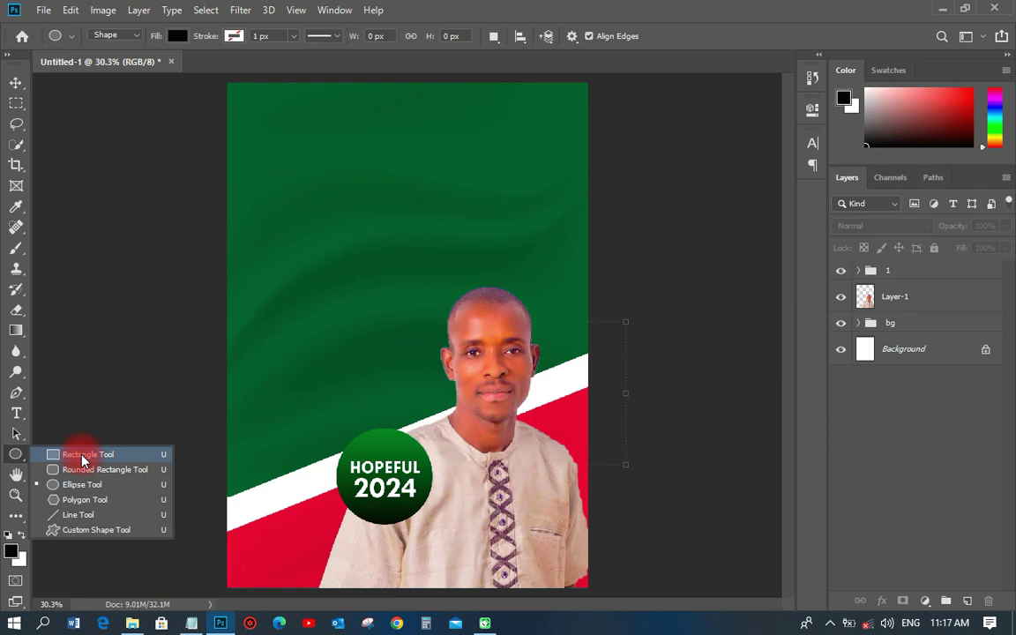
click(82, 456)
drag(262, 145, 380, 205)
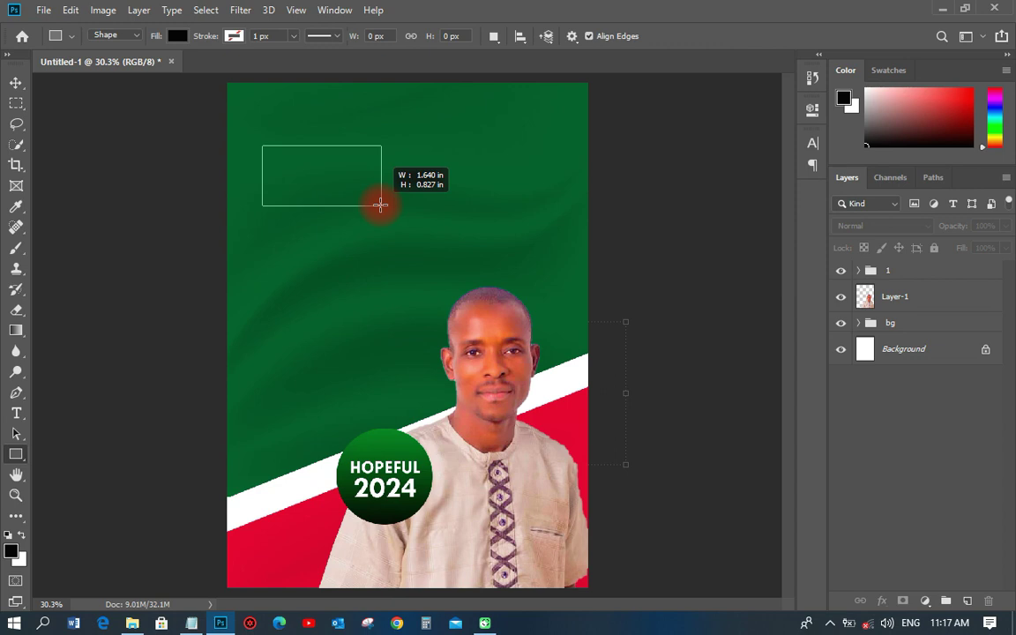
drag(380, 204, 381, 204)
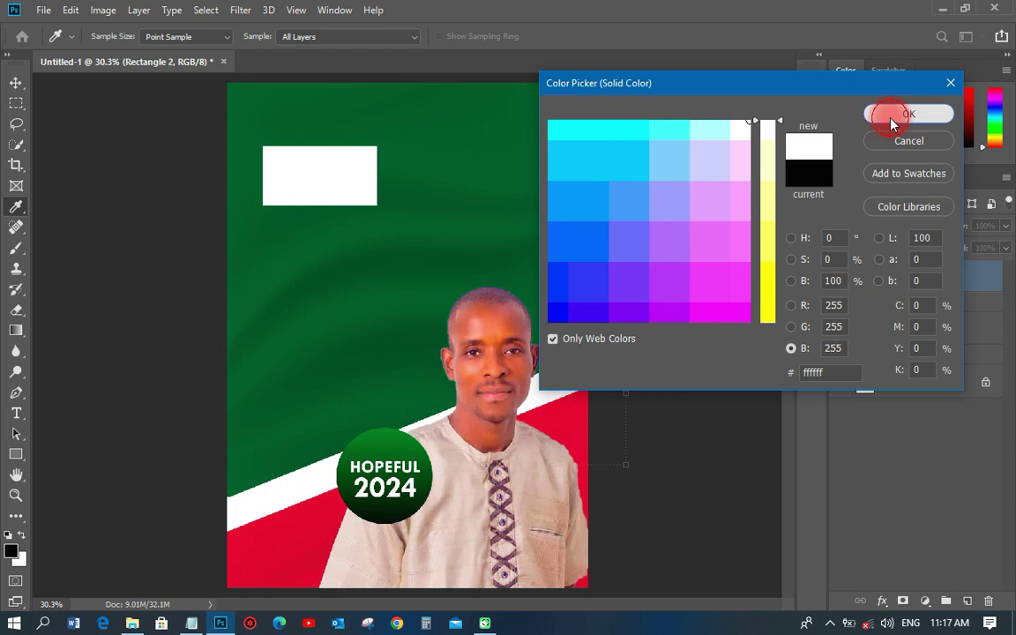
- Fill the rectangle with white (ffffff) and place the green text VOTE over it
click(892, 123)
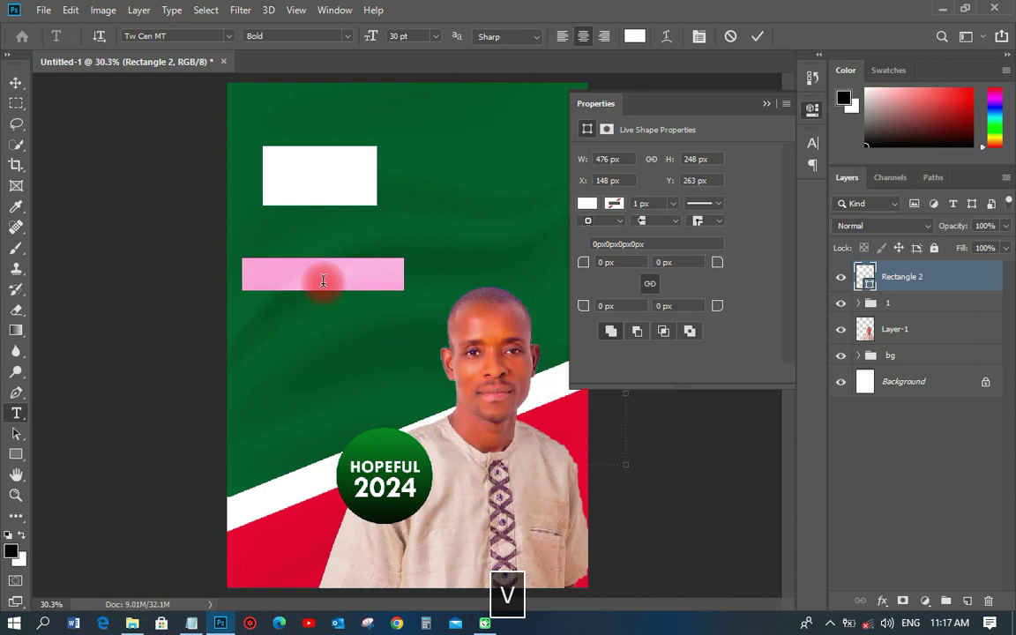
text(VOTE)
drag(323, 281, 329, 182)
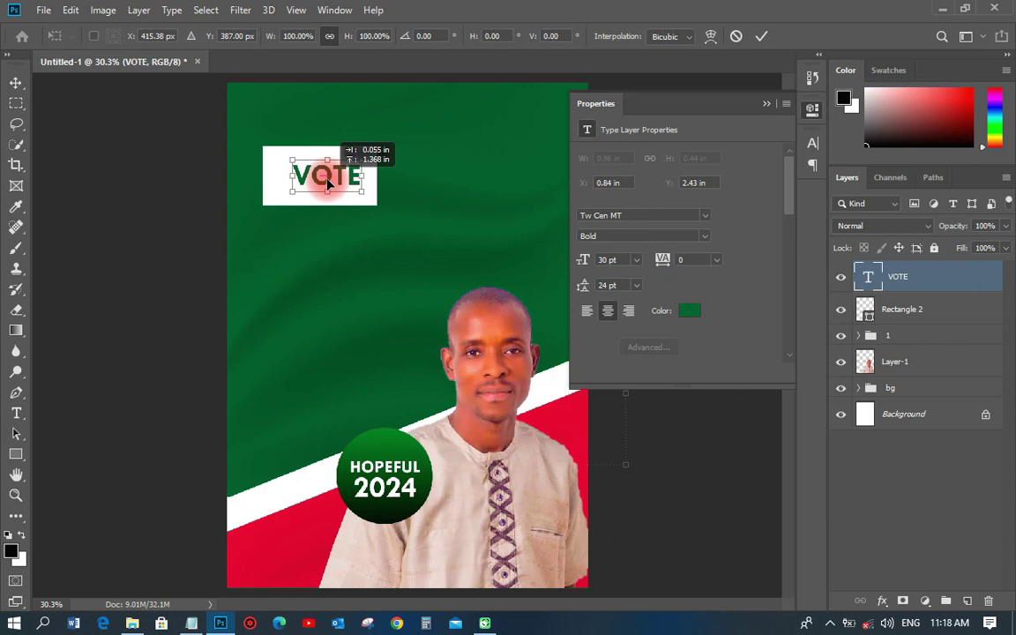
- Enlarge VOTE in 60 pt Asket Condensed ExtraBold and widen its white rectangle to about 606 px so the word fits inside
drag(377, 176, 400, 178)
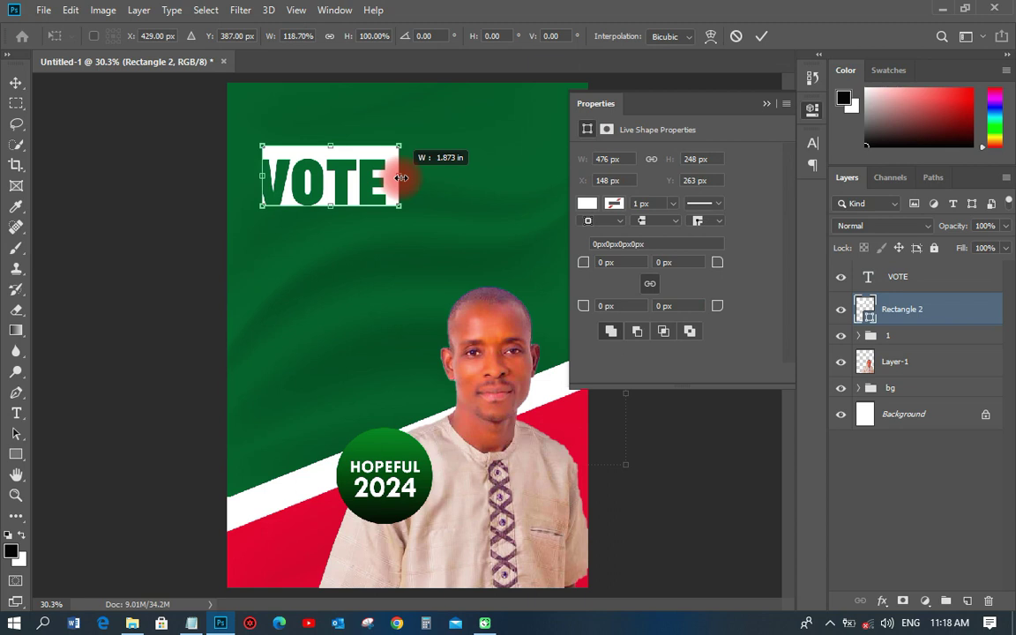
key(Return)
drag(341, 173, 344, 180)
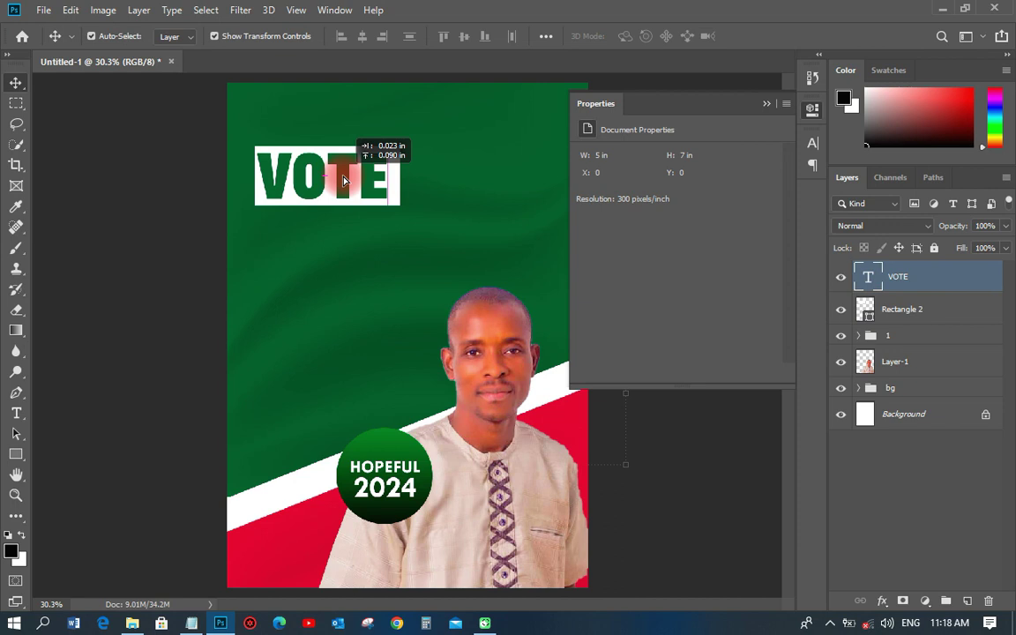
- Duplicate the white rectangle directly below the first and align both to a vertical guide about 0.4 in from the poster's left edge
drag(344, 180, 352, 221)
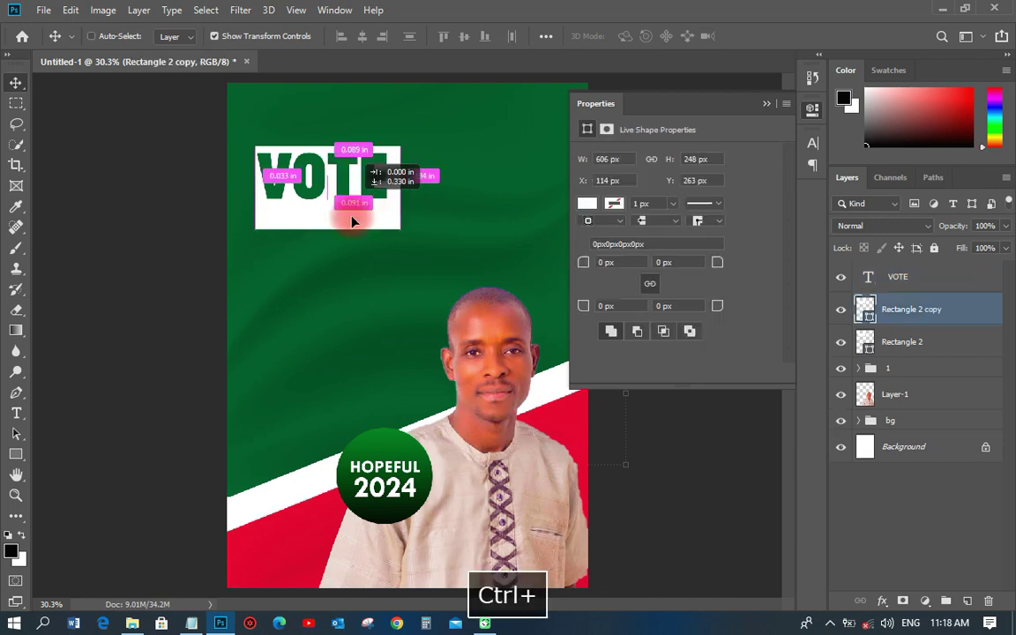
drag(352, 222, 353, 262)
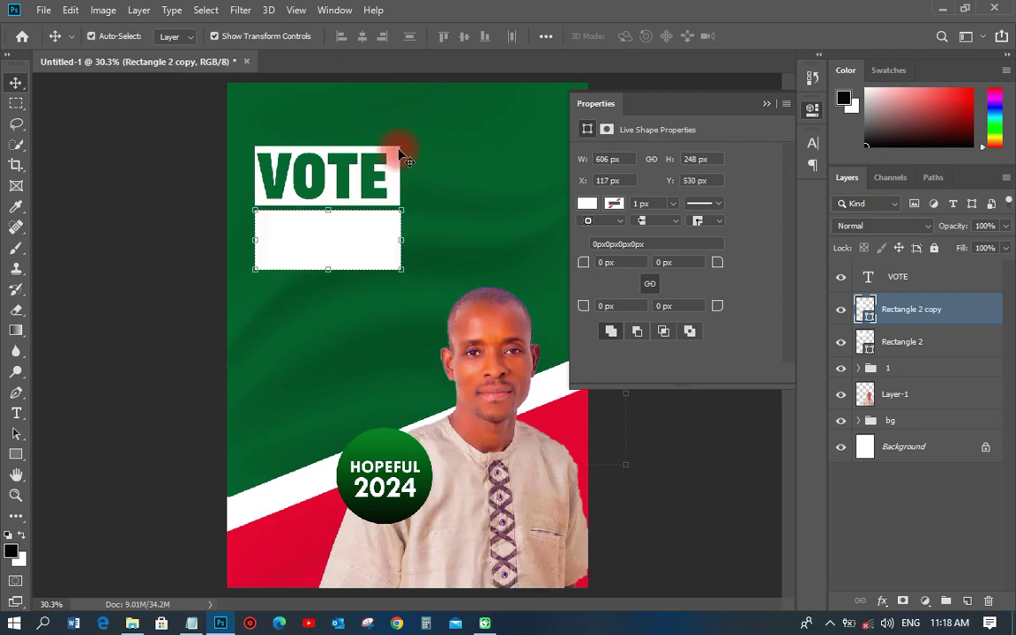
key(ctrl+r)
click(357, 179)
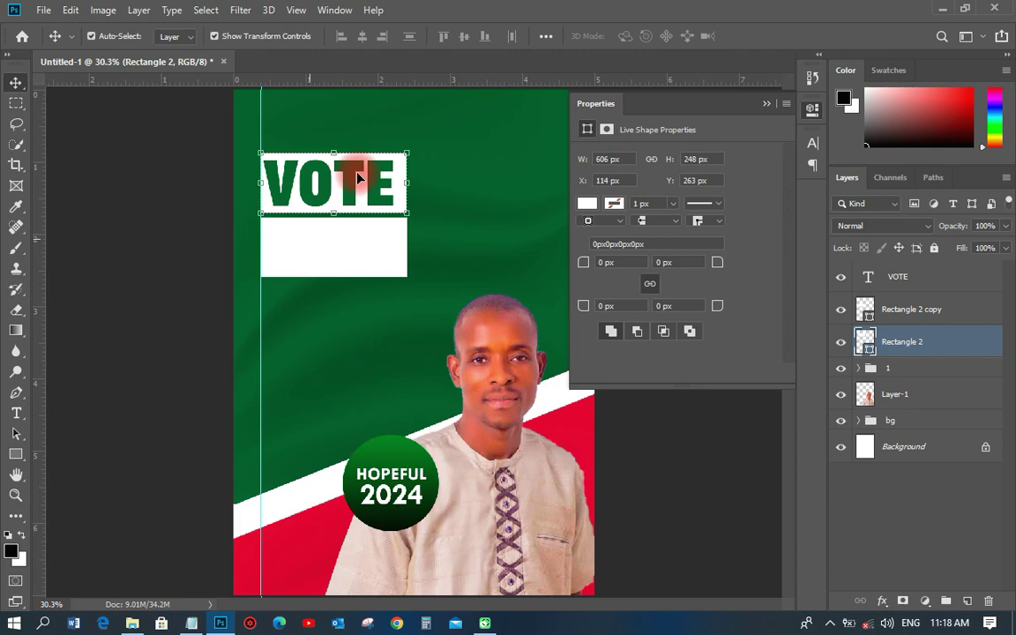
- Switch to the ELECTION file in Notepad and copy the two lines with the candidate's name
right_click(222, 189)
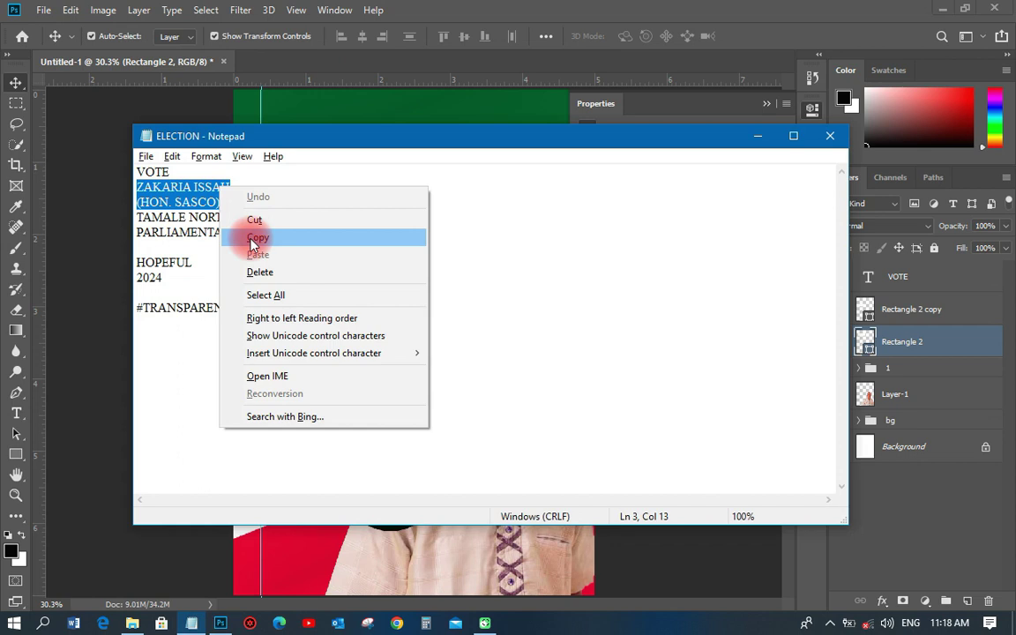
click(252, 239)
right_click(306, 256)
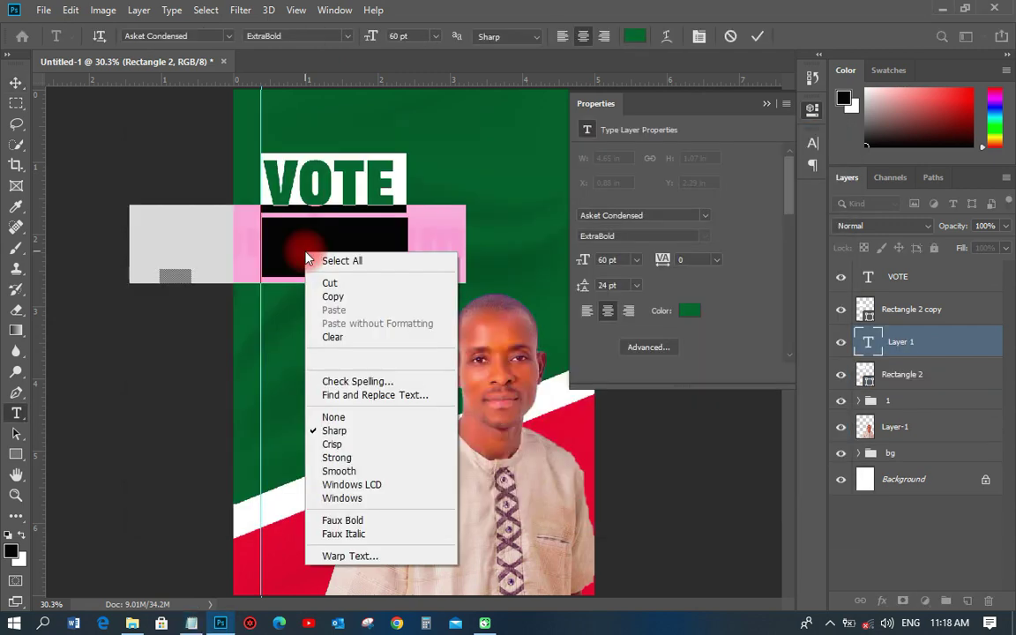
key(space)
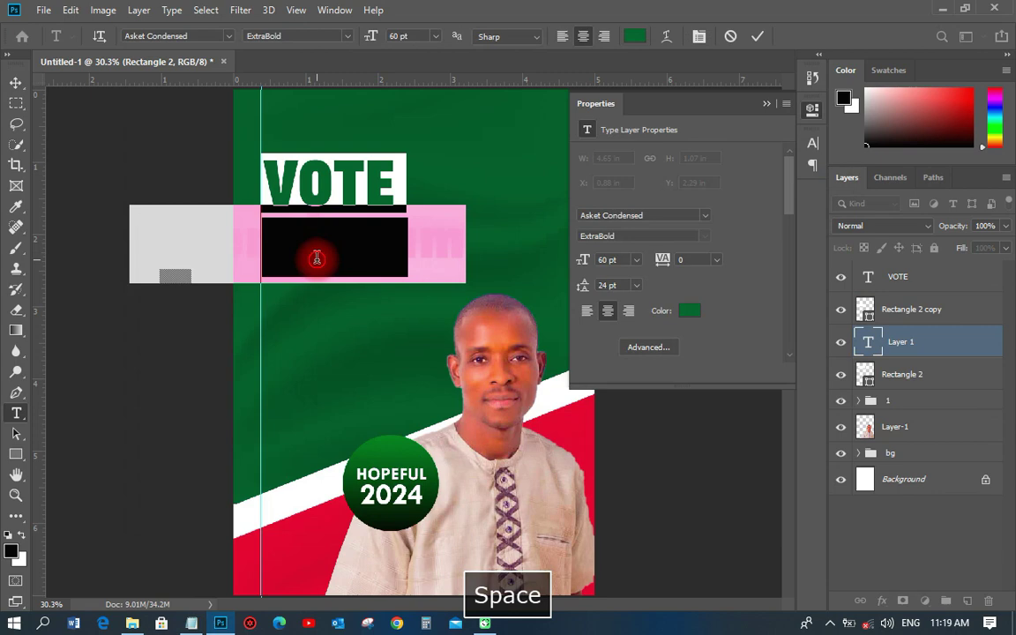
click(317, 258)
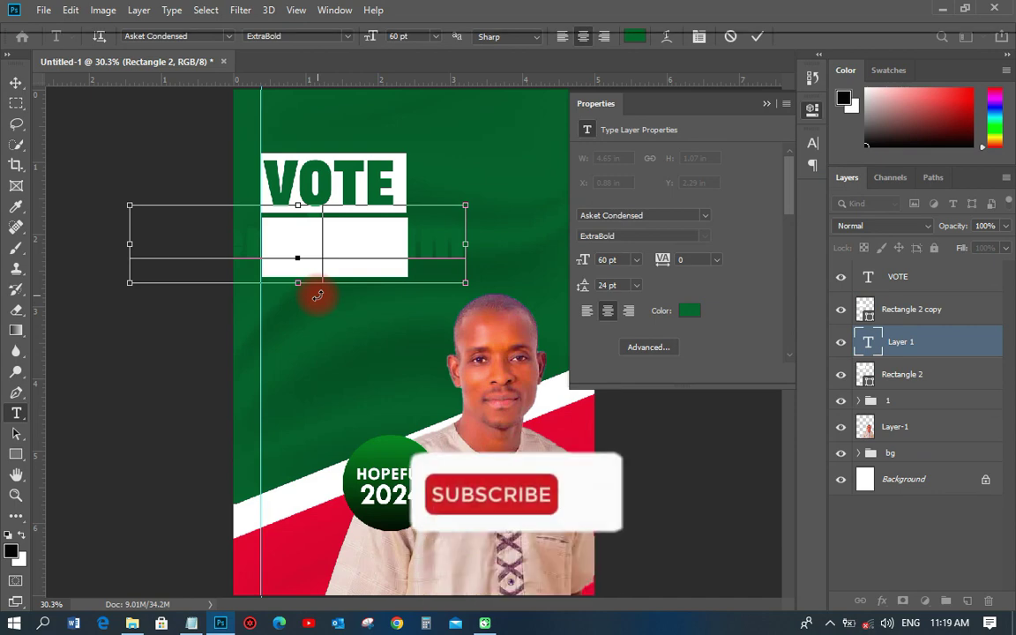
double_click(307, 248)
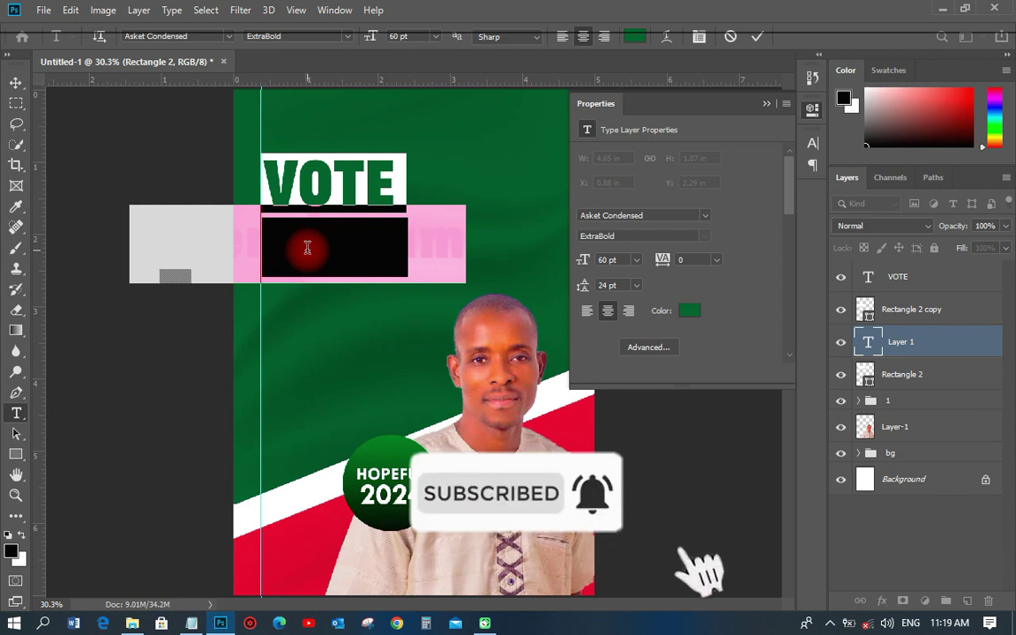
key(Escape)
- Paste the candidate's two-line name in green Asket Condensed ExtraBold over the lower white rectangle at 36 pt
click(314, 254)
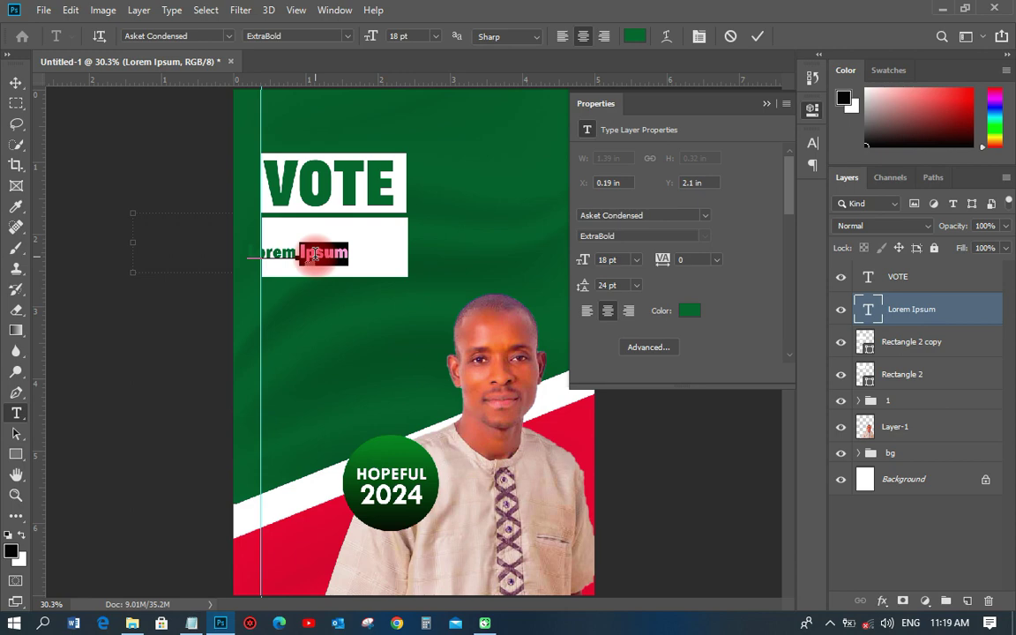
key(ctrl+v)
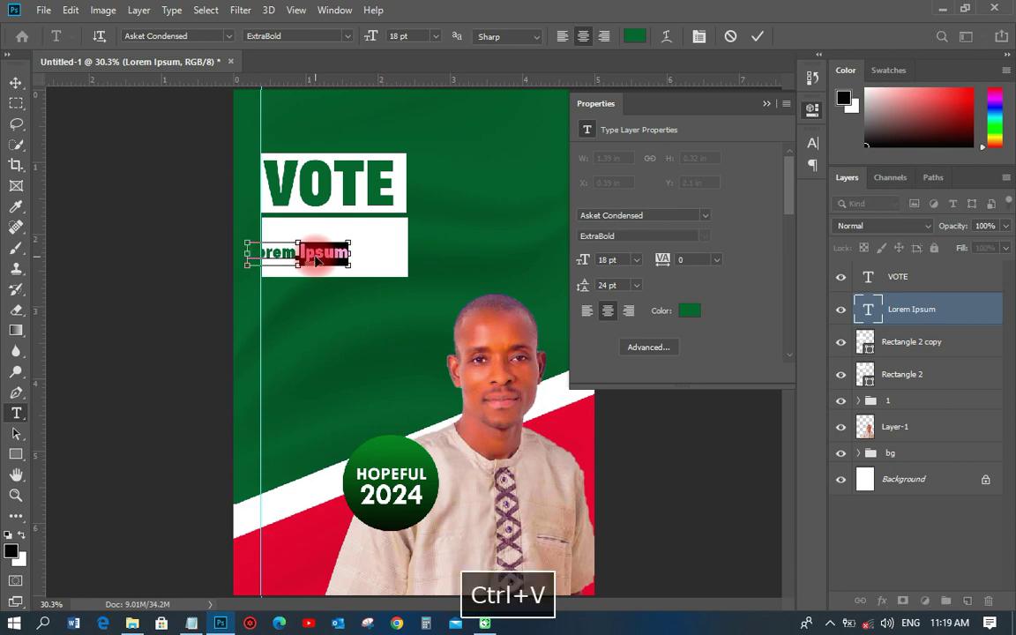
click(328, 329)
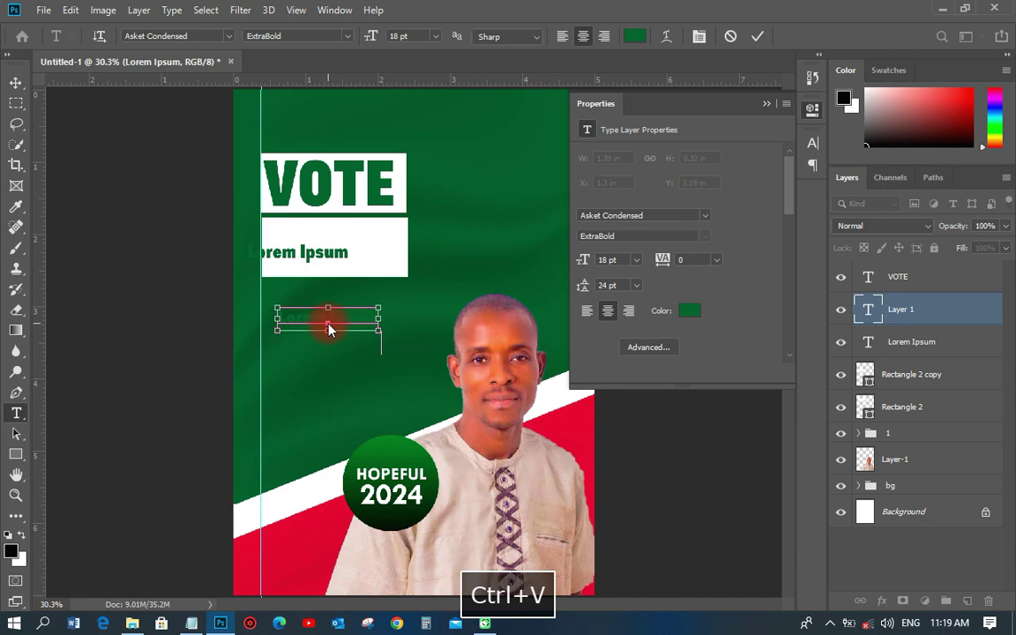
key(ctrl+v)
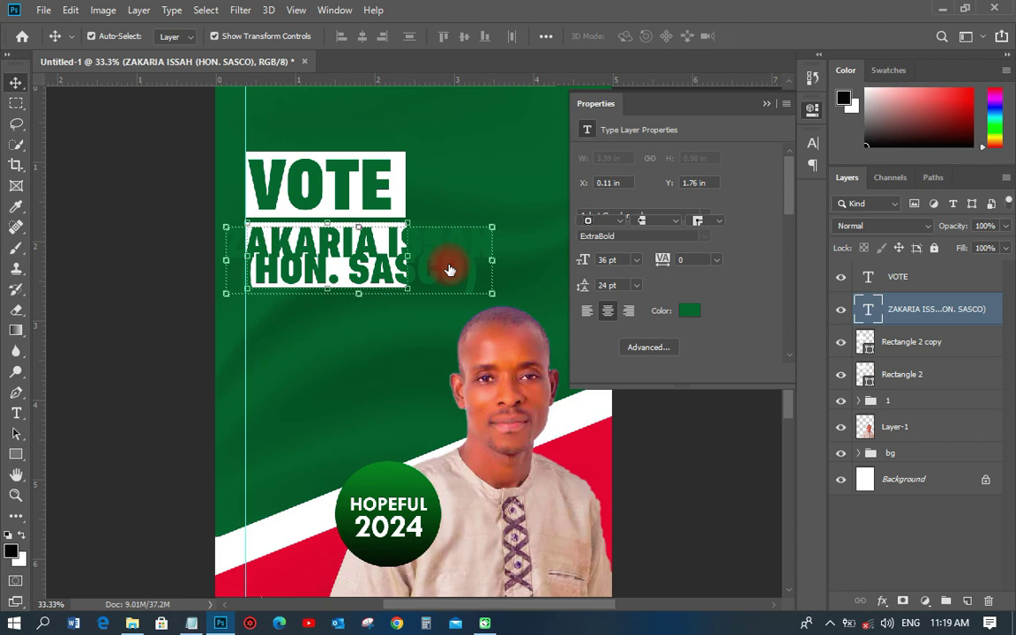
- Widen the lower white rectangle to about 1044 px from the guide and extend it downward behind both name lines
key(alt+bracketleft)
key(ctrl+t)
drag(449, 269, 247, 258)
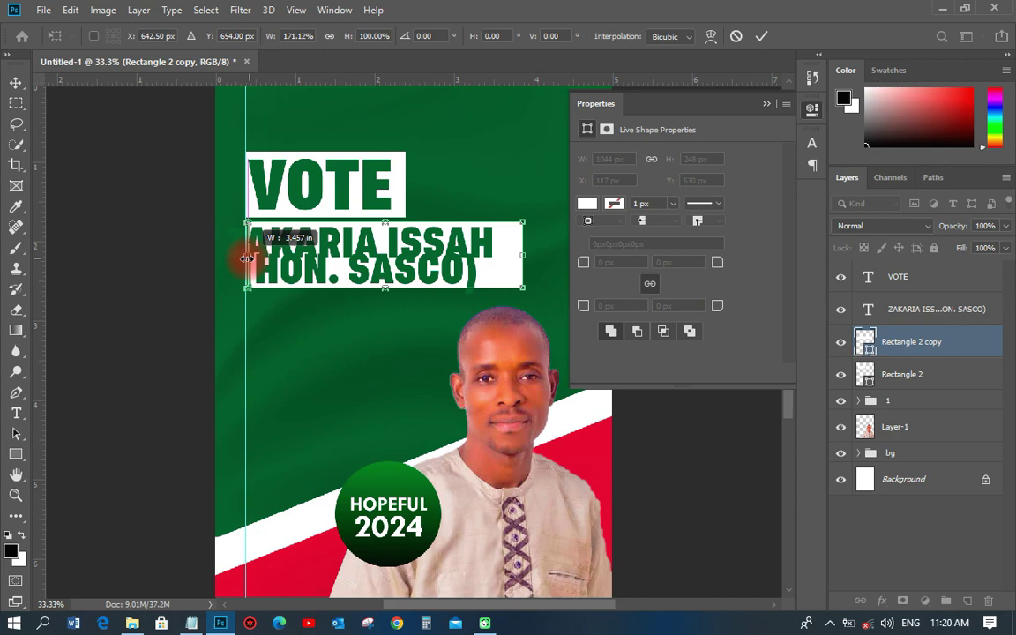
drag(246, 259, 245, 259)
drag(384, 289, 385, 312)
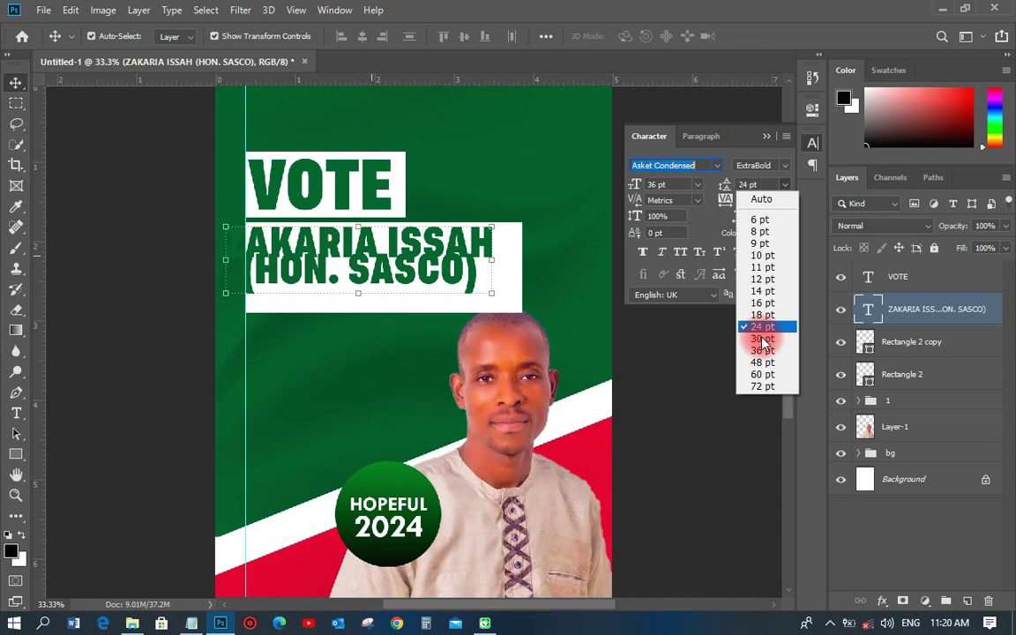
- Set the second line of the candidate's name to 40 pt with 36 pt leading and fit the text inside the white box
click(763, 339)
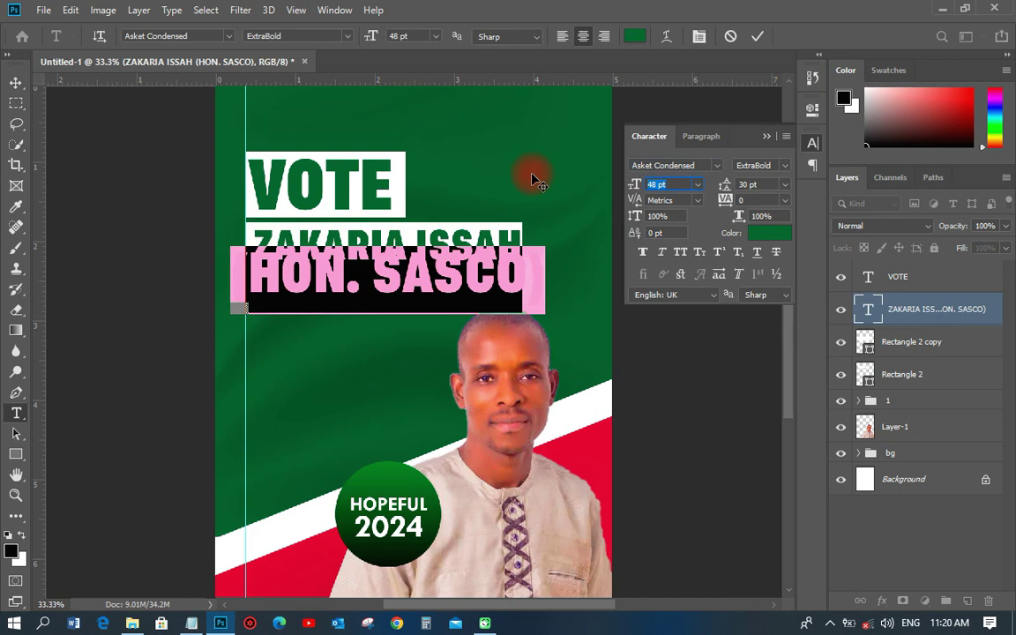
text(40)
key(Return)
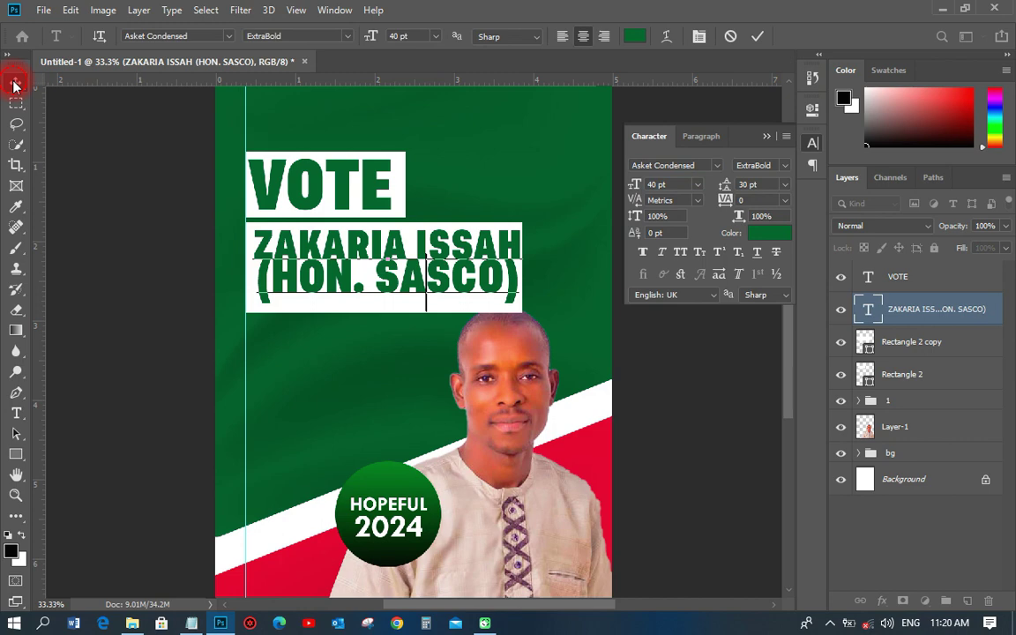
click(13, 84)
drag(438, 254, 433, 253)
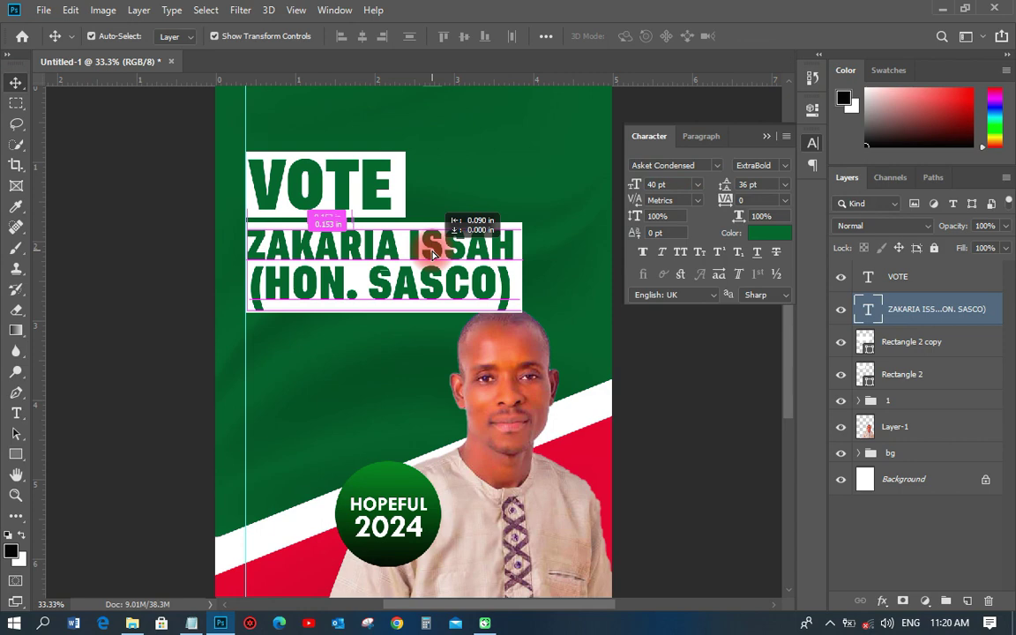
- Save the poster as Untitled-1.psd with Maximize Compatibility enabled
key(ctrl+s)
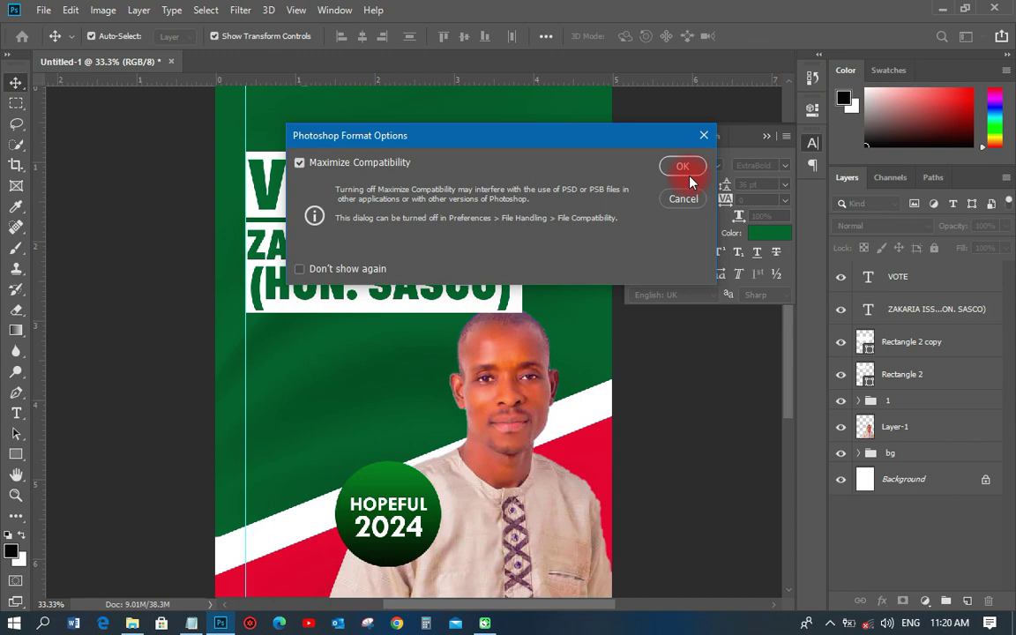
click(685, 167)
- Add TAMALE NORTH CONSTITUENCY from the Notepad file below the name box as white 16 pt Poppins SemiBold text
right_click(309, 222)
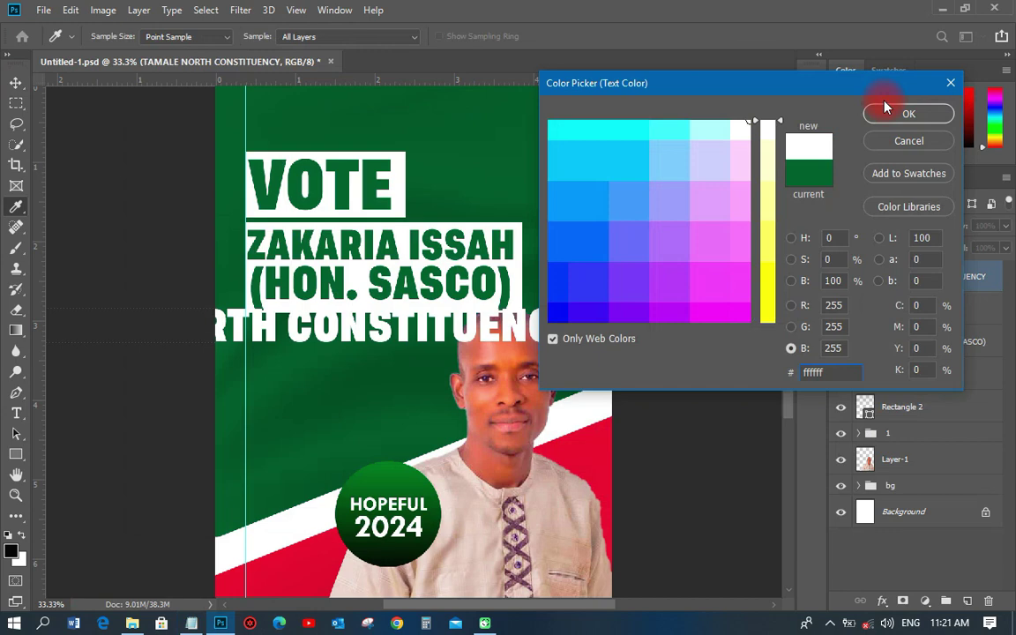
click(886, 110)
click(697, 184)
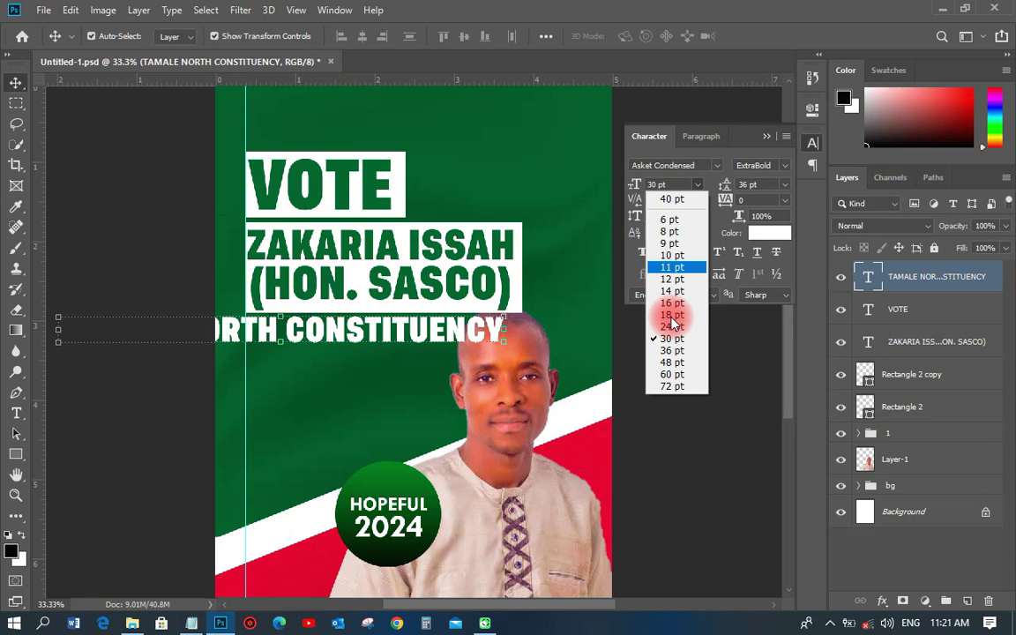
click(671, 316)
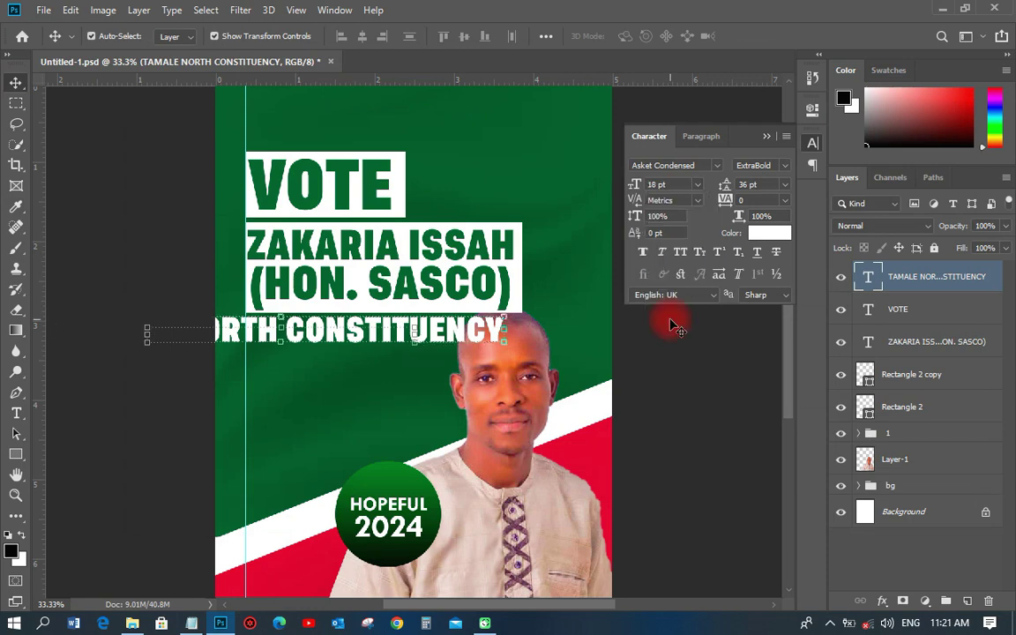
click(716, 169)
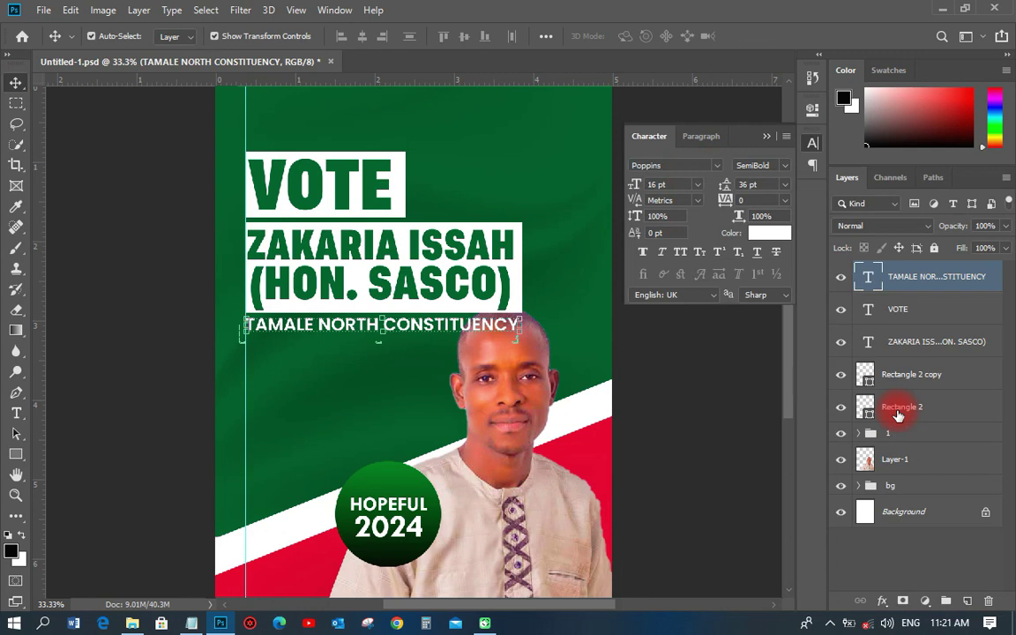
- Select the VOTE, name and constituency texts with both white rectangles and move them together higher on the green fabric
shift+click(898, 407)
scroll(260, 362, down, 1)
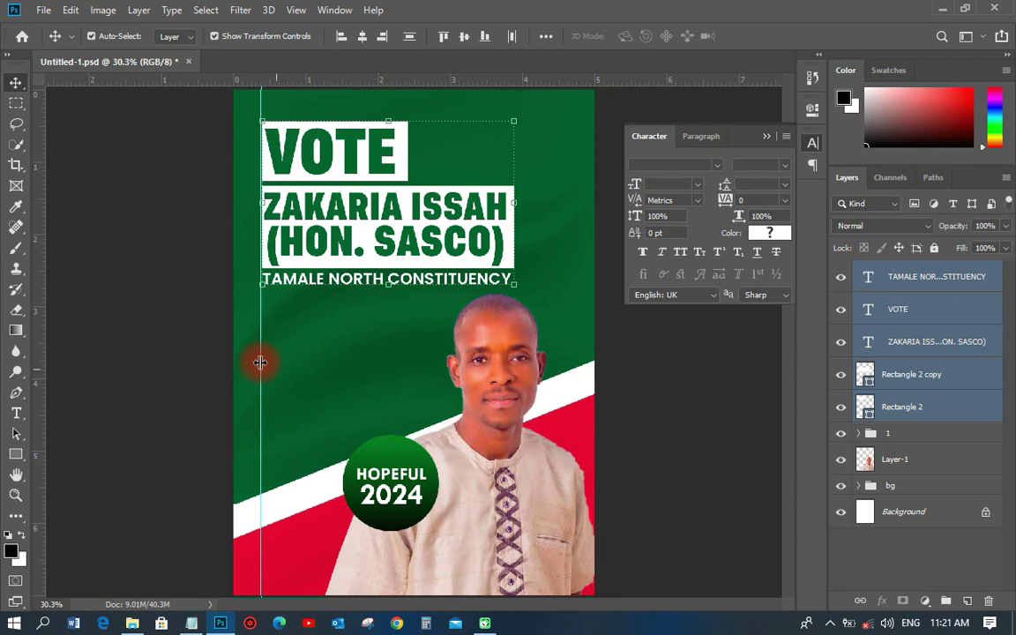
scroll(260, 361, down, 1)
- Draw a full-width bar near the poster's bottom and place #TRANSPARENCY, UNITY AND HARDWORKING on it in white 16 pt Poppins SemiBold
key(u)
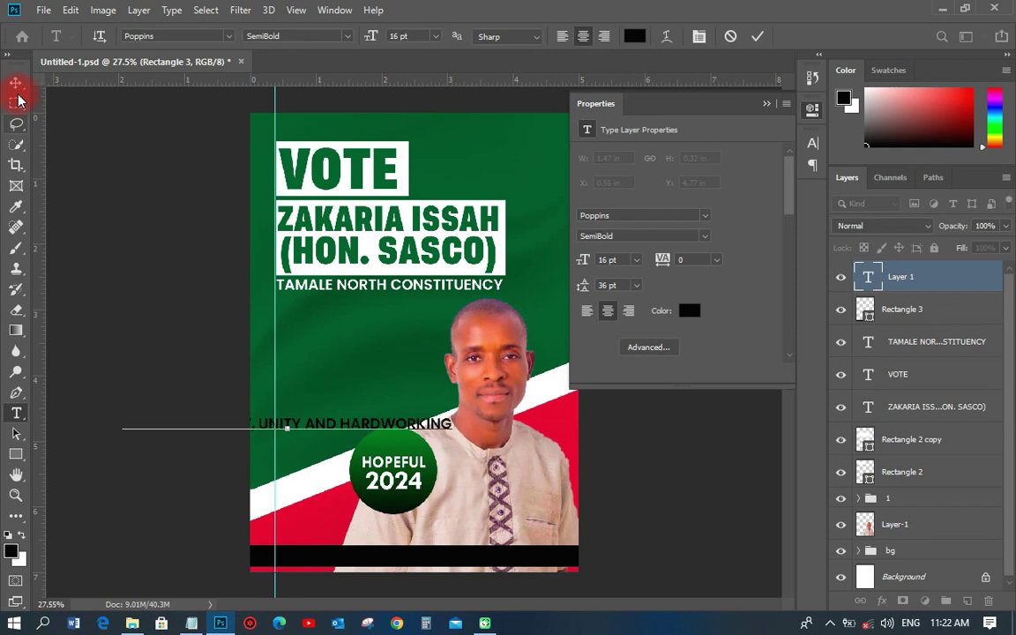
click(16, 84)
drag(322, 427, 434, 566)
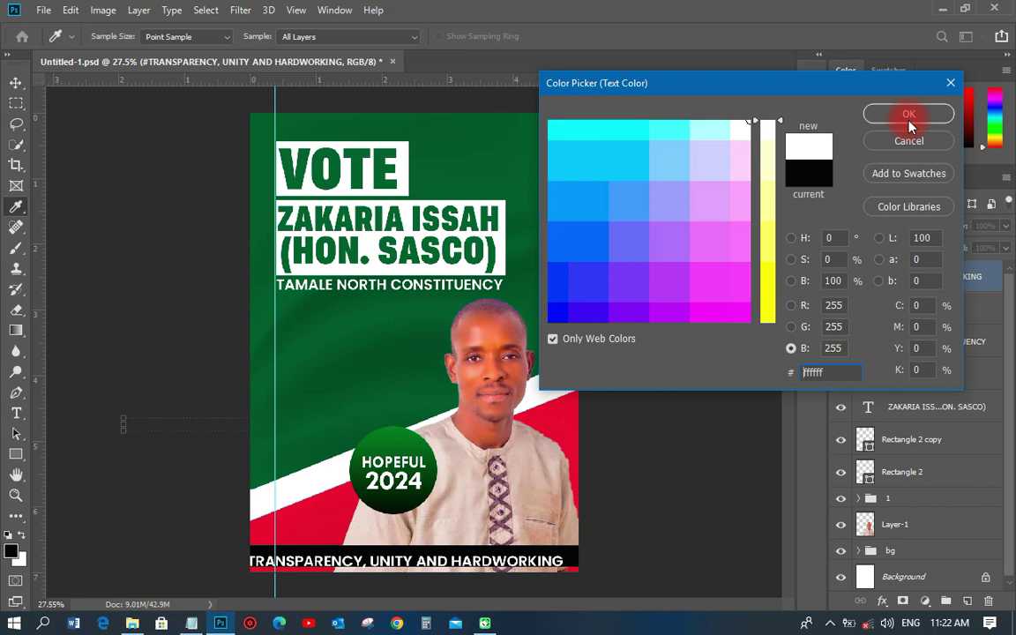
click(909, 119)
drag(464, 565, 482, 561)
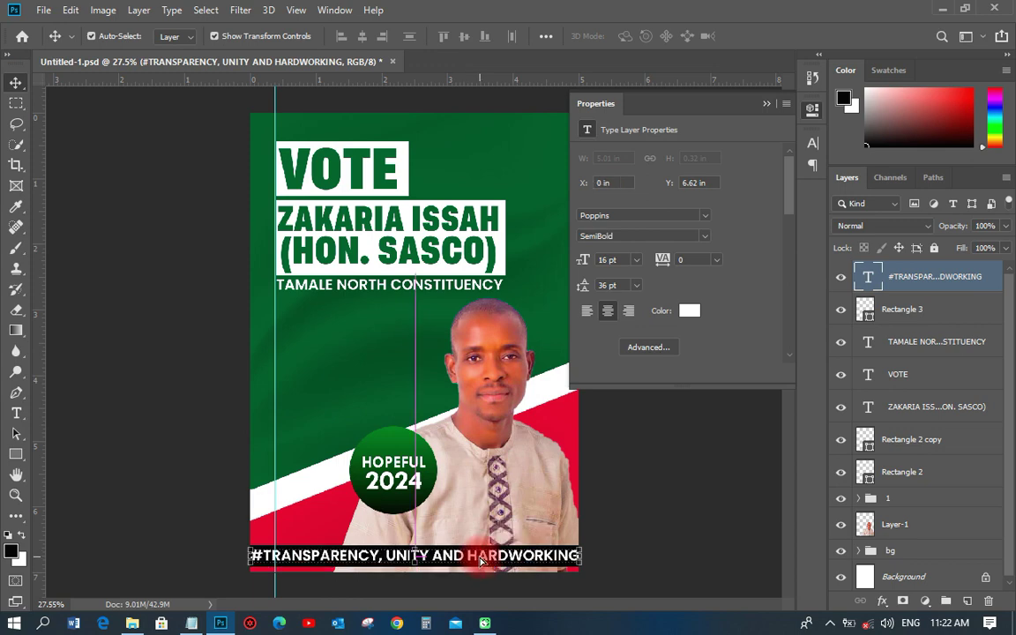
- Make the bottom bar white with its slogan at 14 pt in red, and save the poster
ctrl+click(658, 518)
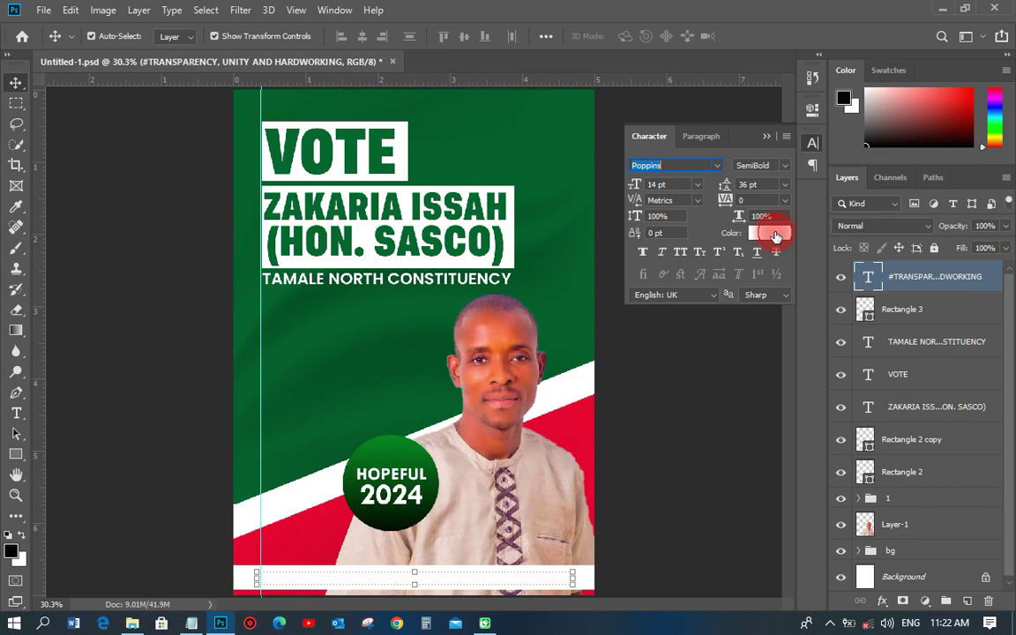
click(769, 234)
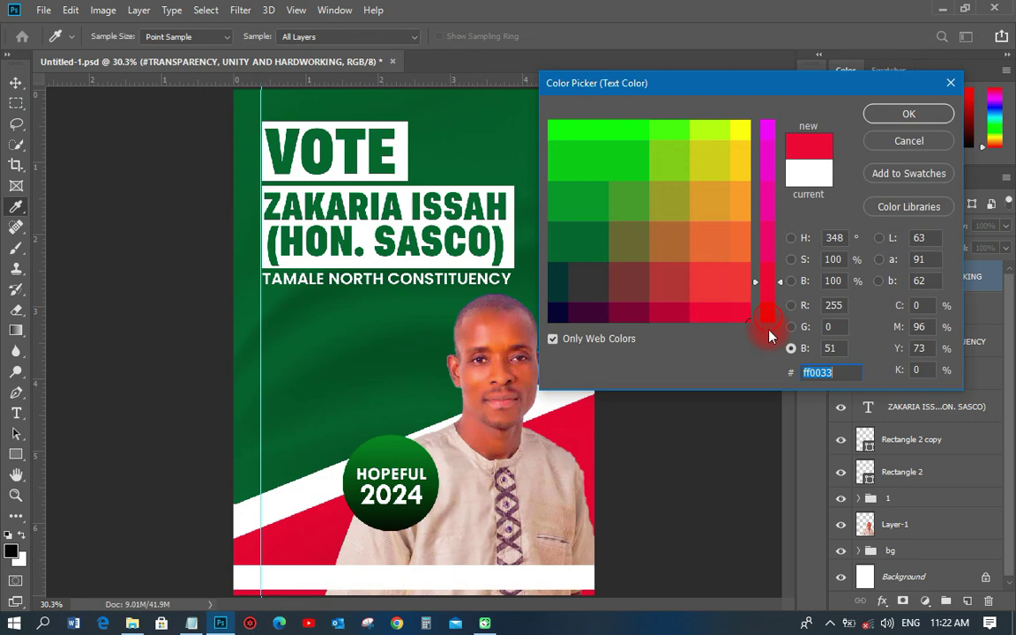
key(Return)
key(ctrl+s)
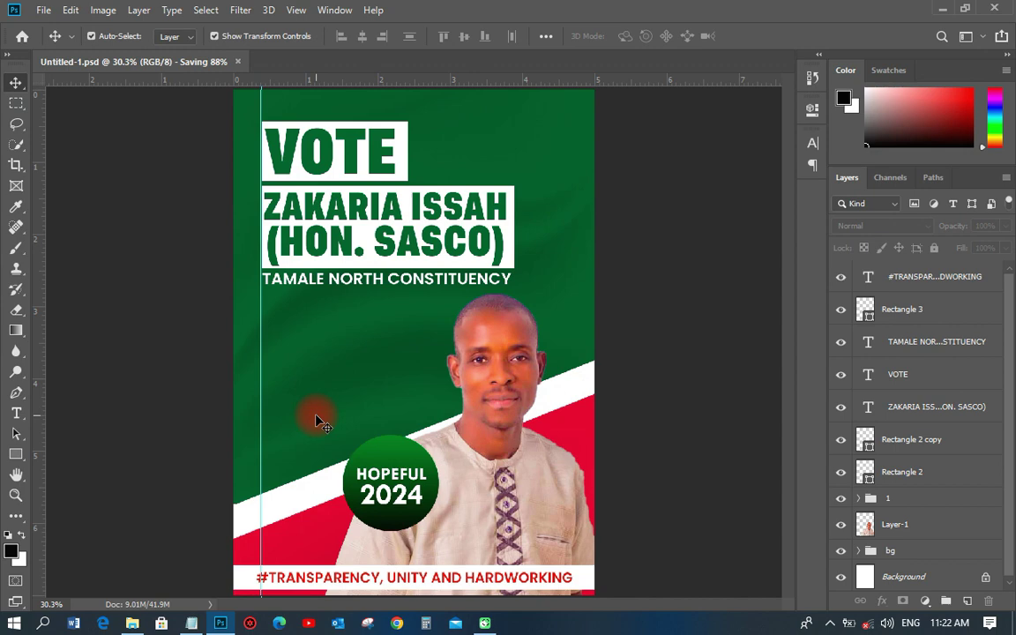
scroll(316, 420, down, 2)
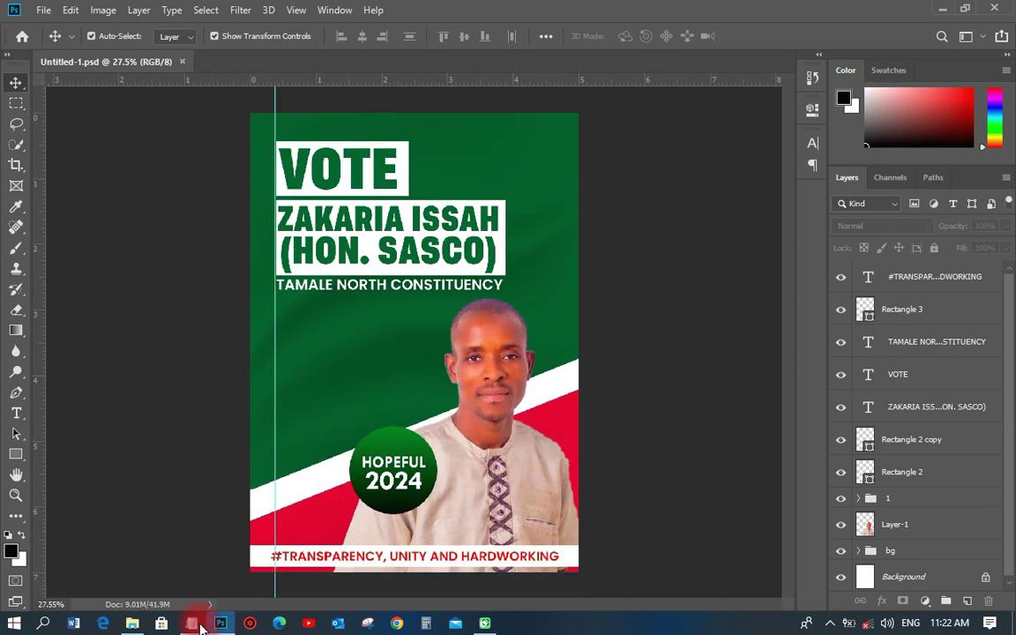
click(194, 625)
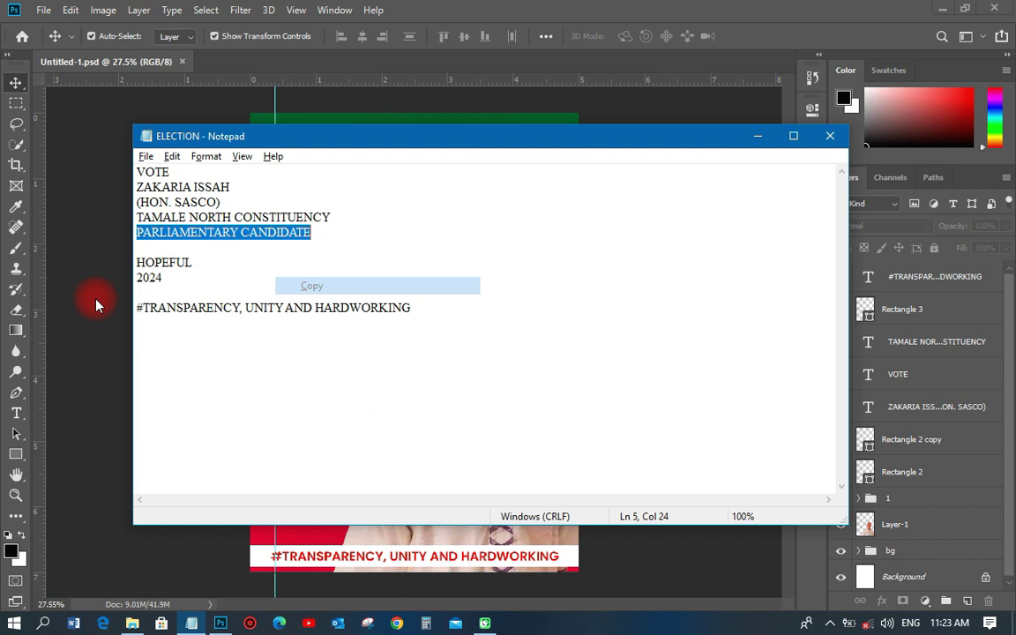
click(97, 305)
text(#TRANSPARENCY, UNITY AND HARDWORKING)
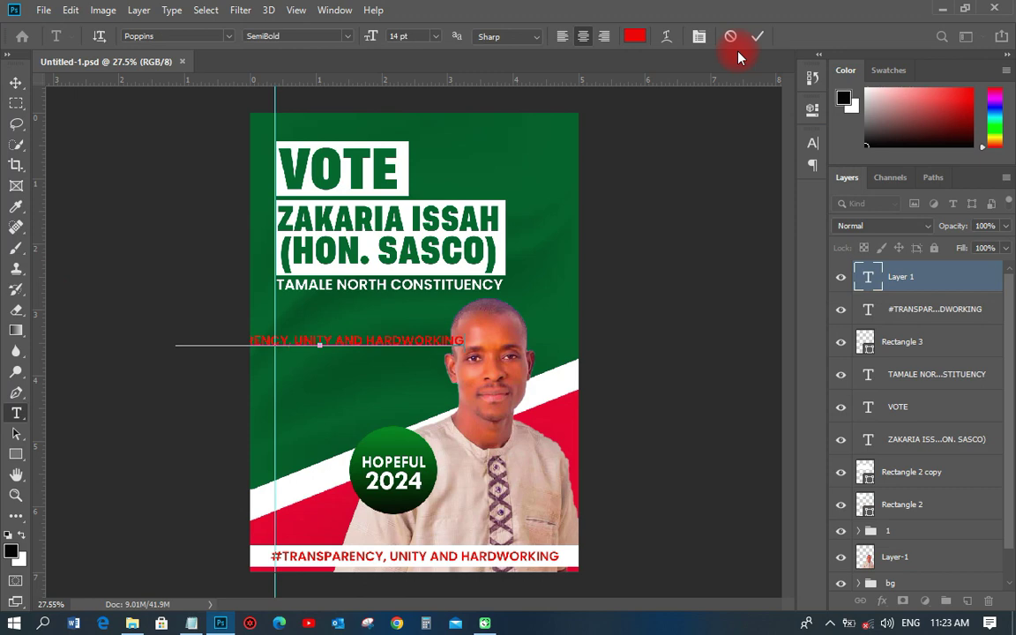
click(731, 36)
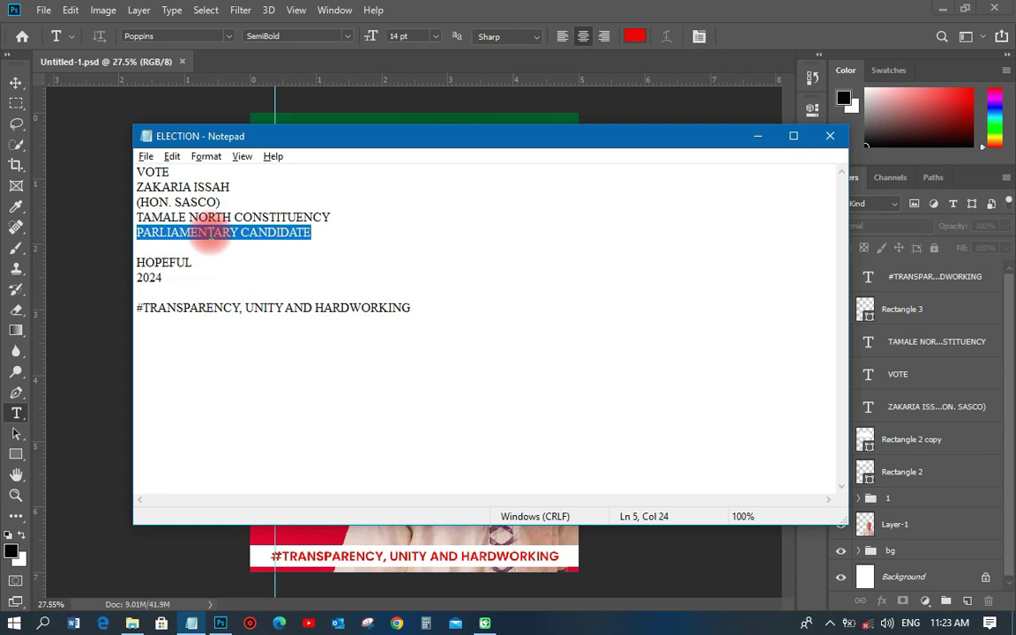
- Add PARLIAMENTARY CANDIDATE from the Notepad file as new text below the constituency line, close to the left guide
key(alt+Tab)
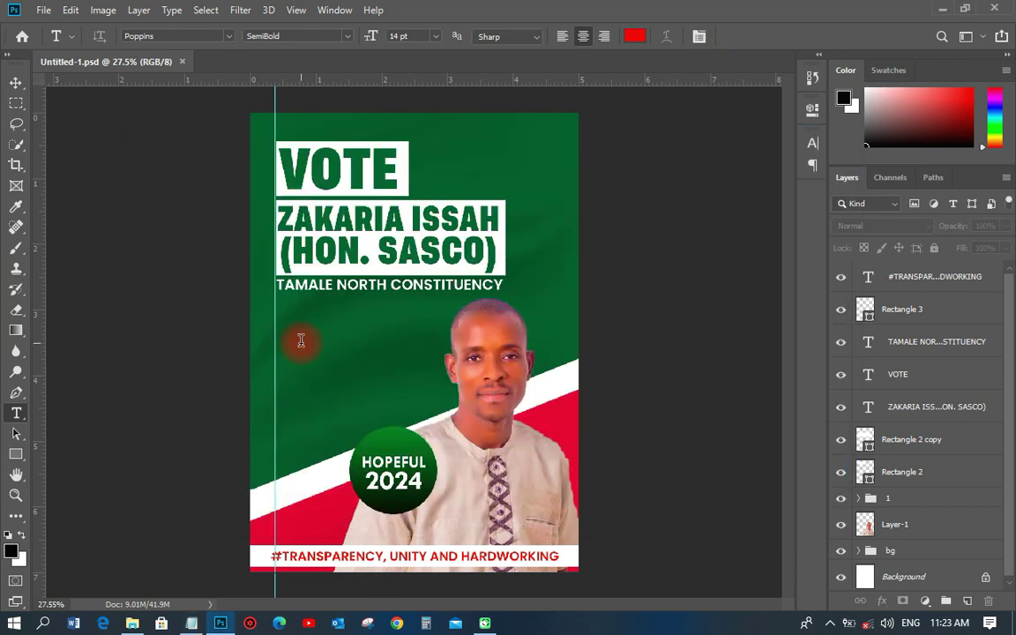
click(300, 341)
key(ctrl+v)
key(ctrl+Return)
key(v)
drag(339, 334, 407, 338)
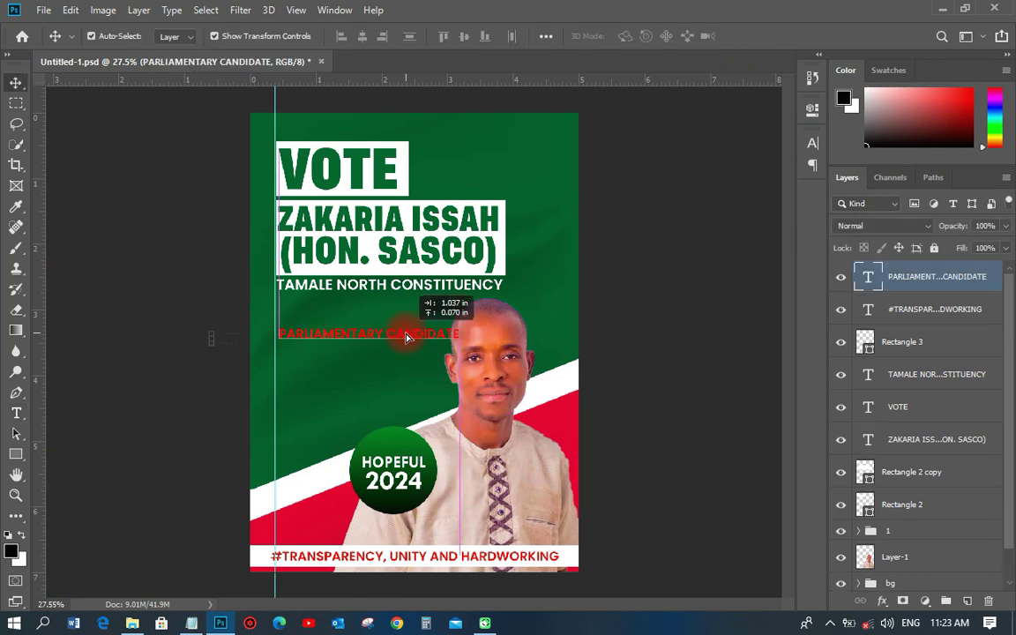
- Break PARLIAMENTARY CANDIDATE into two lines at 30 pt and enlarge the word CANDIDATE beyond that size
click(813, 143)
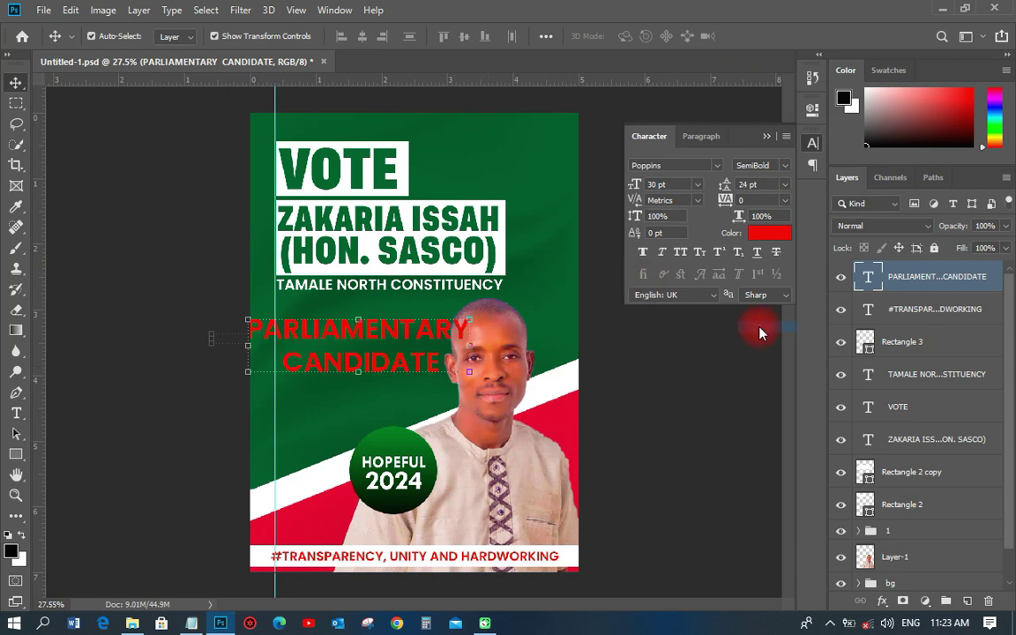
key(t)
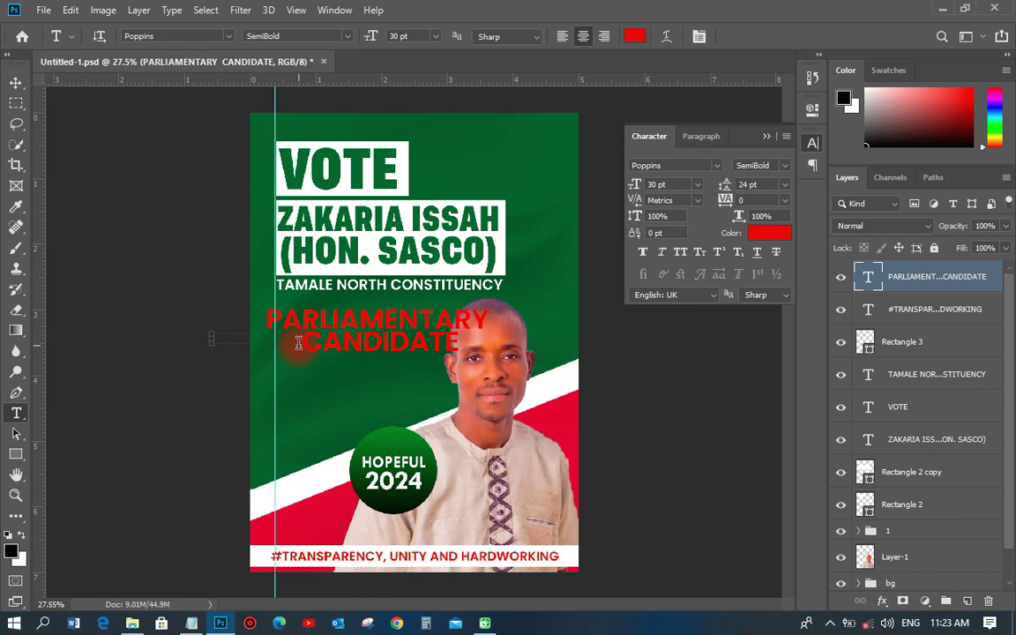
double_click(299, 344)
click(699, 185)
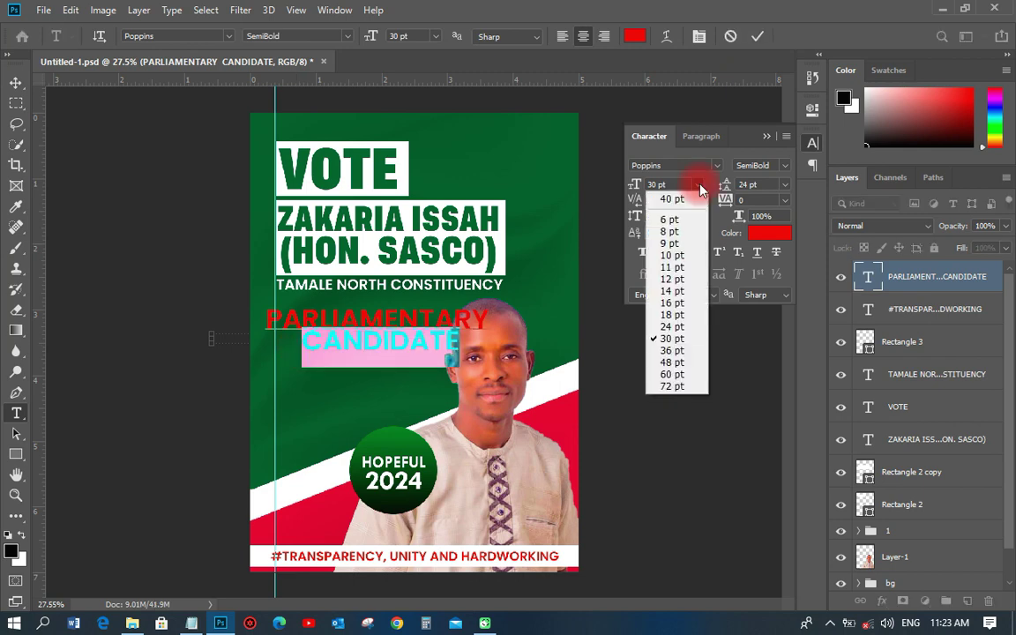
click(672, 339)
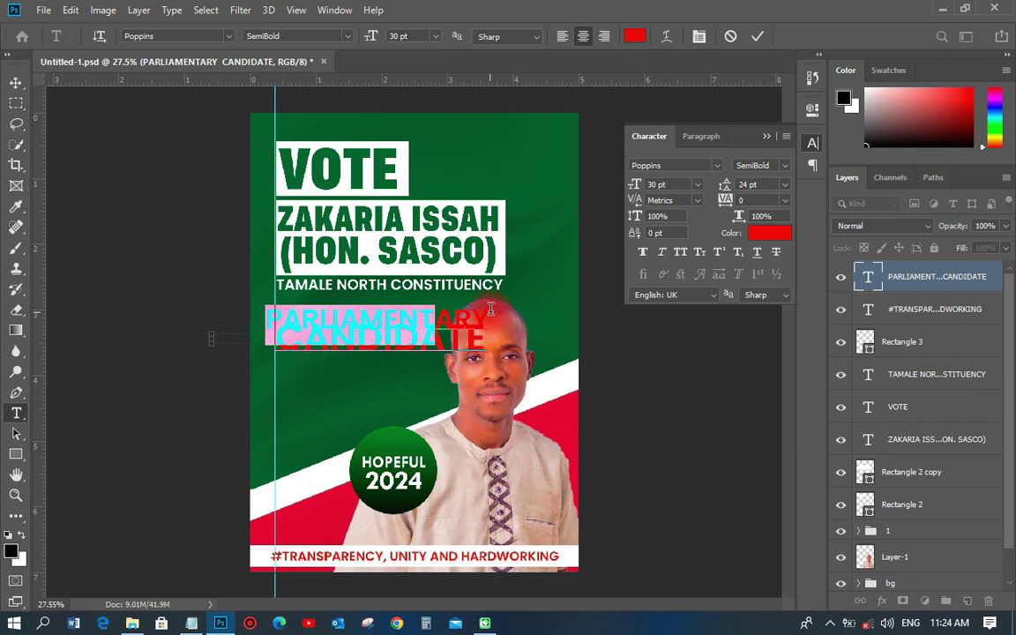
- Set PARLIAMENTARY to 27 pt and the text's leading to 36 pt, and align both lines to the left guide
key(ctrl+shift+comma)
key(ctrl+shift+comma)
key(ctrl+shift+comma)
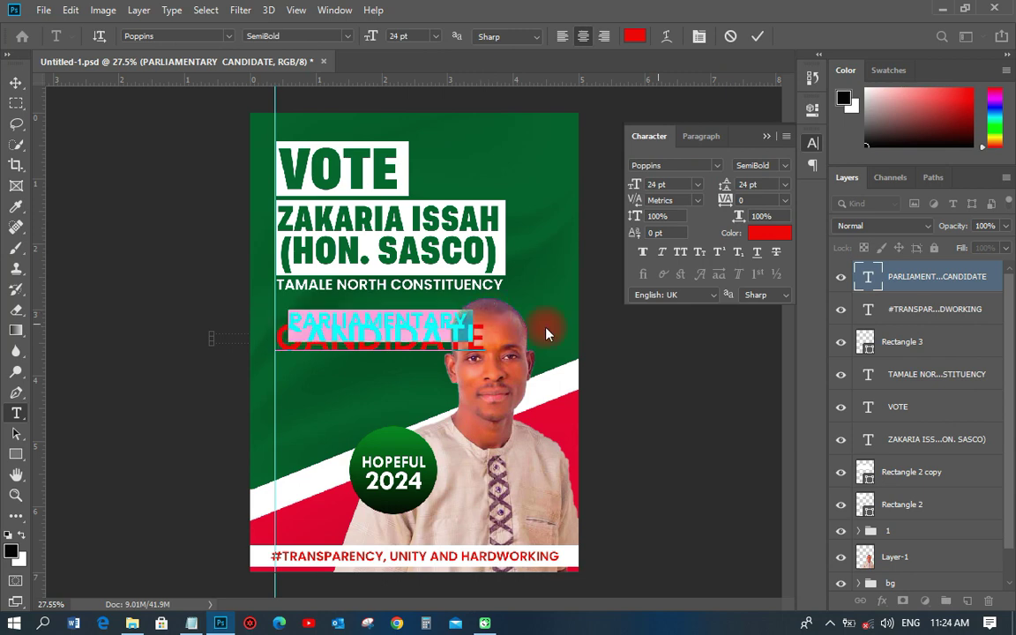
key(ctrl+Return)
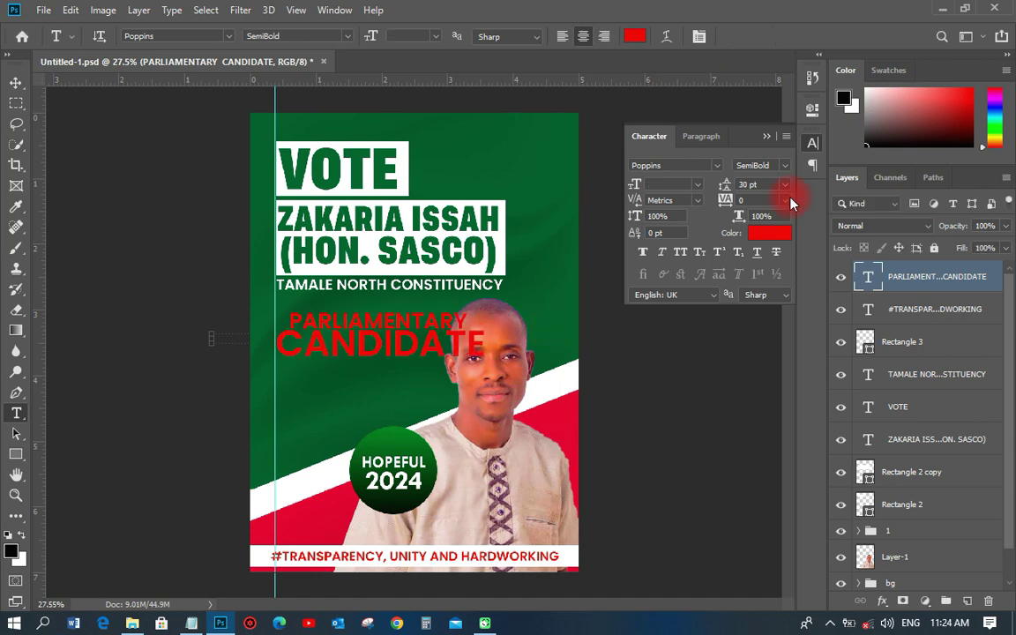
double_click(467, 314)
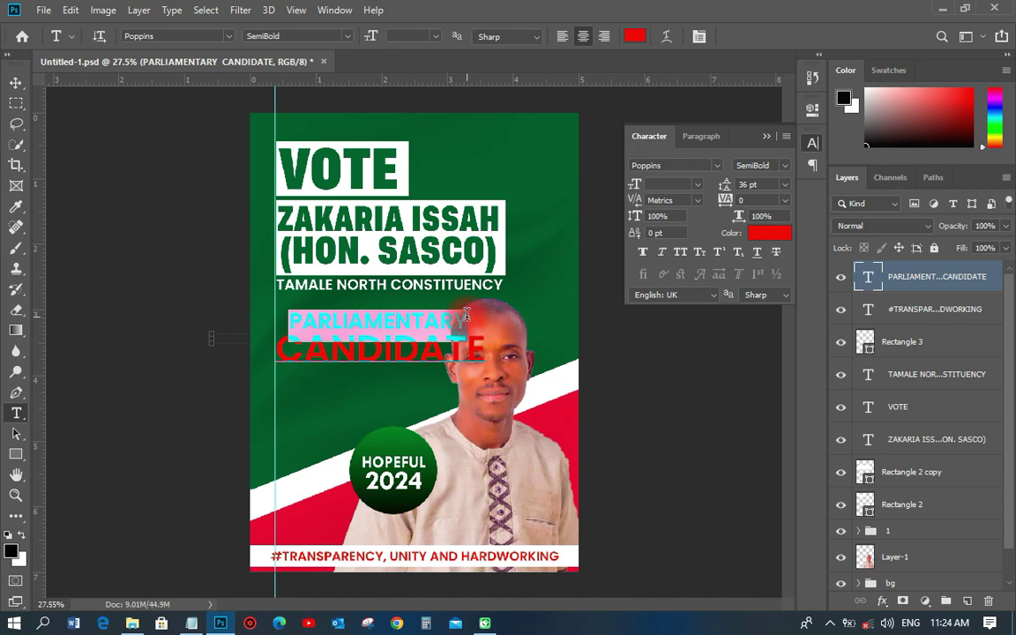
drag(467, 314, 479, 318)
drag(635, 185, 645, 194)
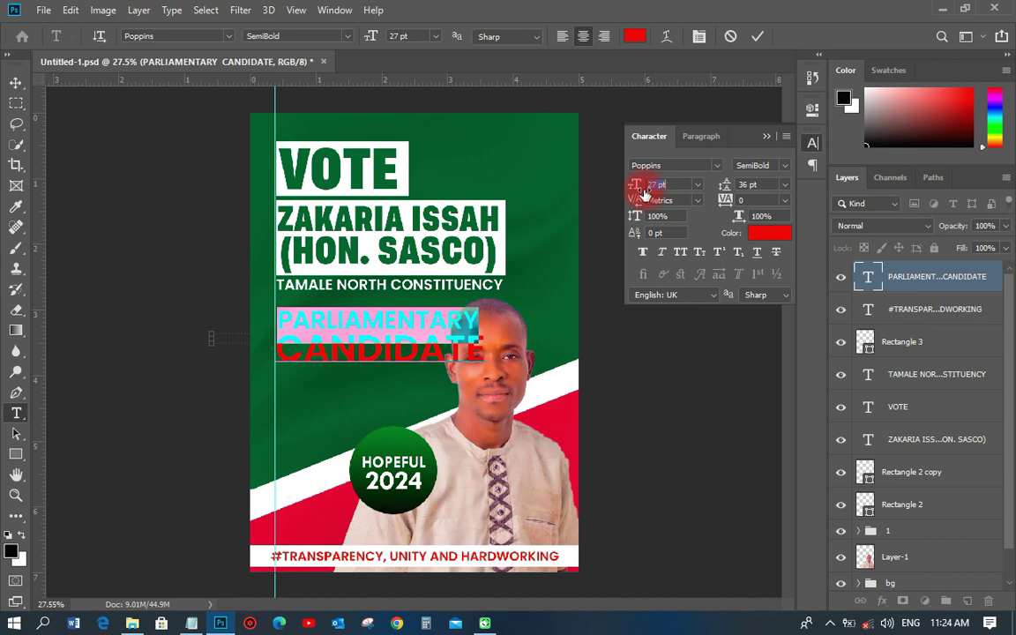
key(ctrl+Return)
key(v)
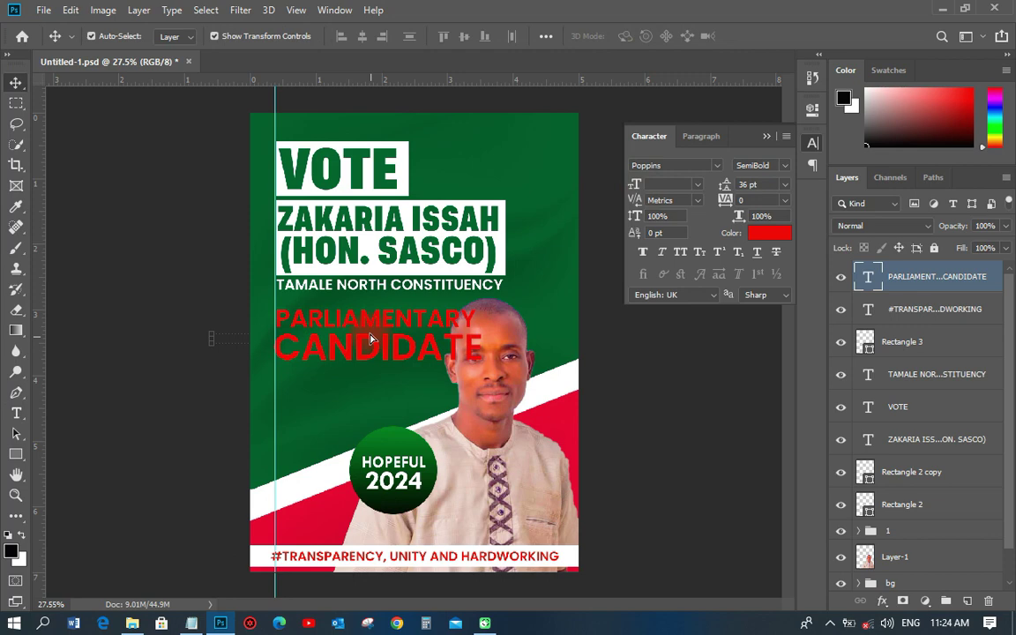
- Add the text AS in red 27 pt Poppins SemiBold beside the constituency line, and recolour PARLIAMENTARY CANDIDATE white
key(t)
click(280, 402)
text(AS)
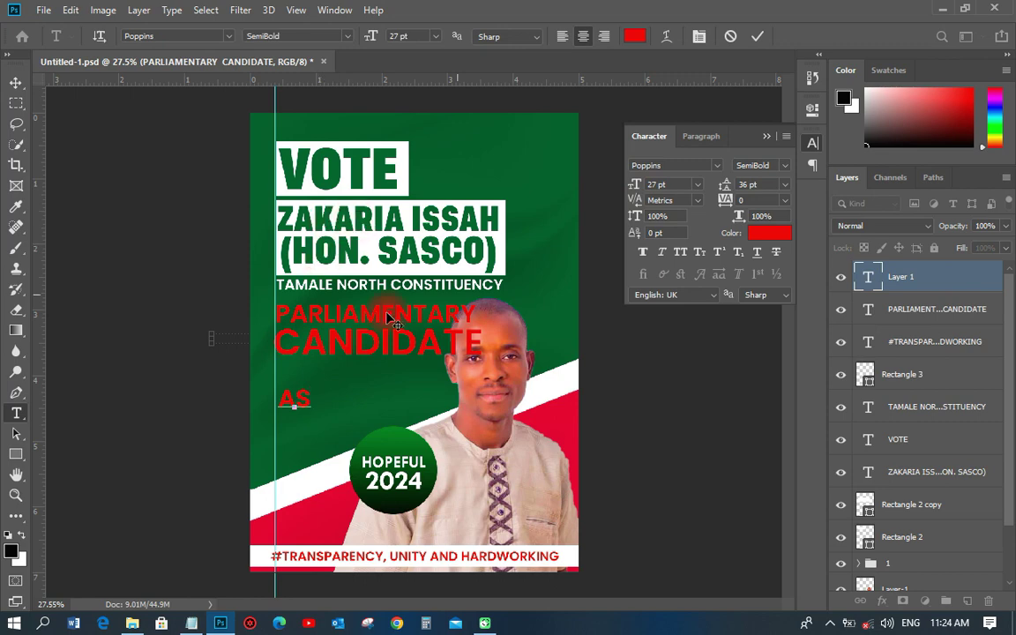
drag(303, 407, 272, 295)
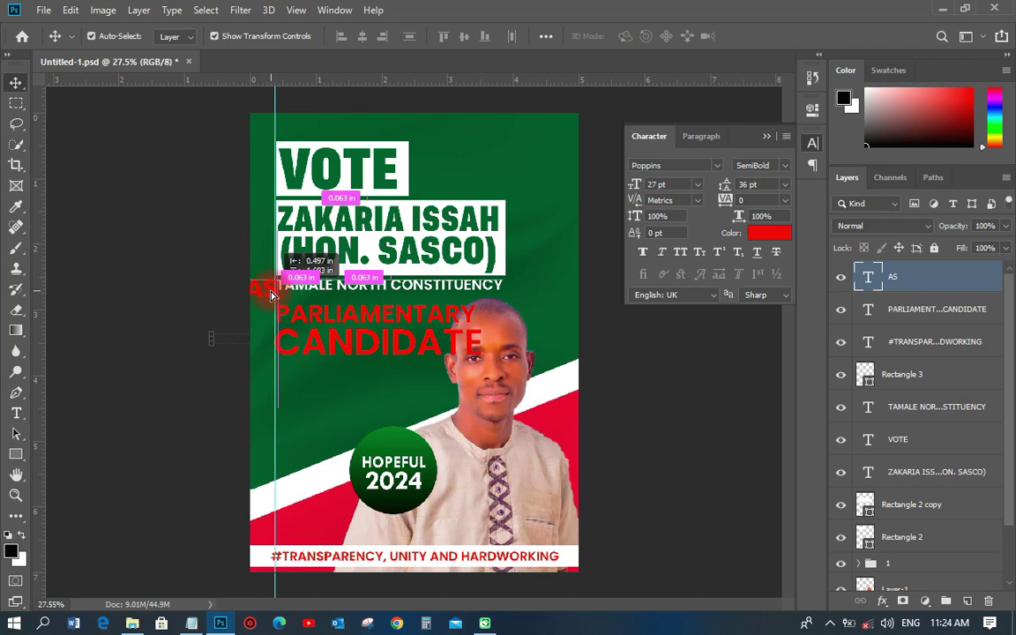
drag(272, 294, 270, 291)
click(937, 309)
click(769, 232)
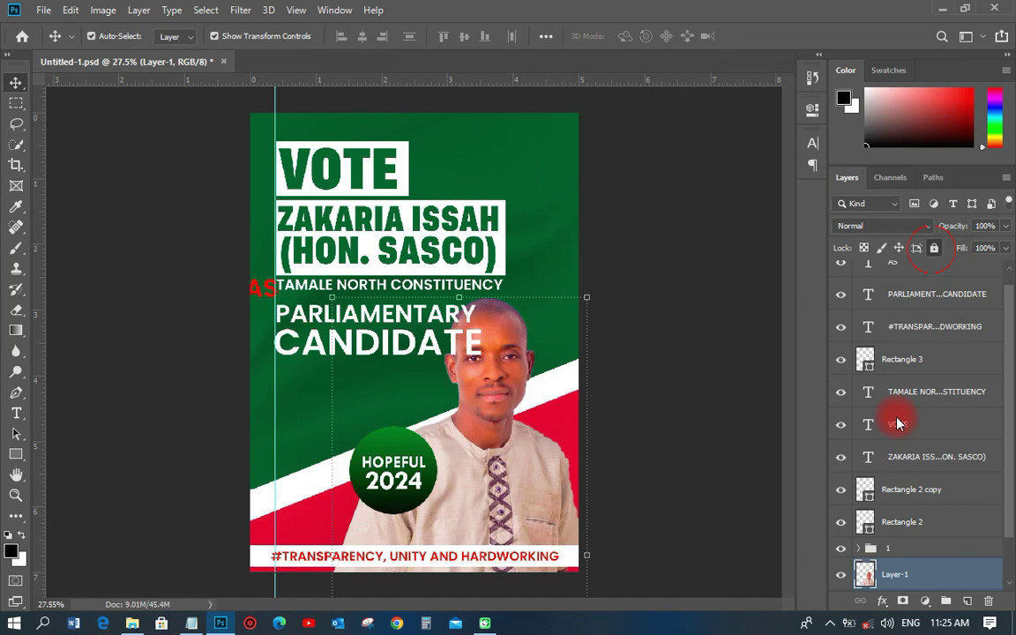
- Lock and hide the portrait, and move the VOTE, name and constituency texts with both white rectangles up about 0.28 in
click(891, 523)
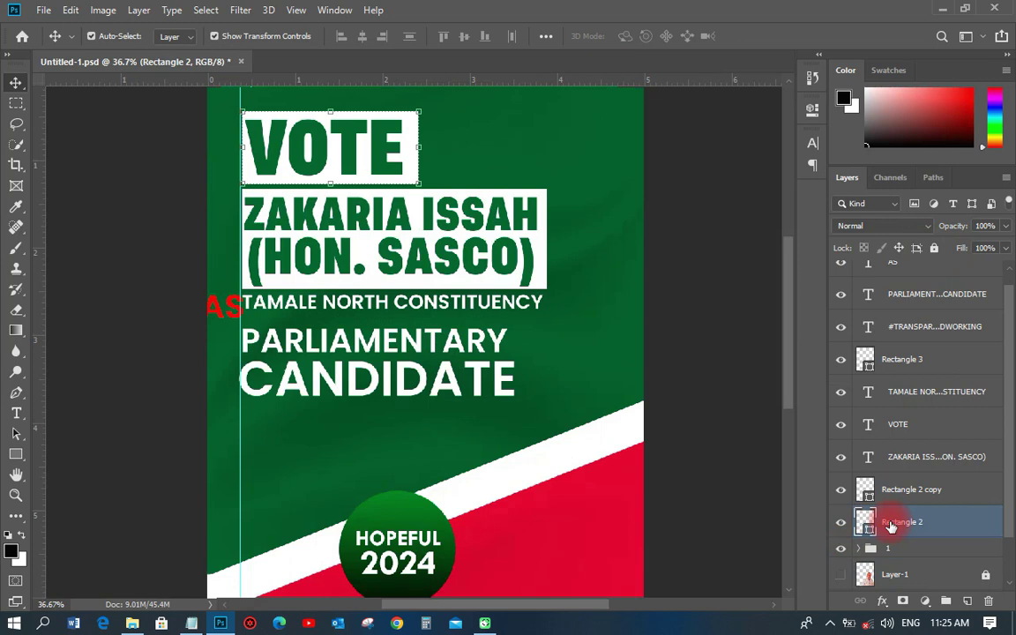
shift+click(935, 391)
drag(411, 252, 410, 227)
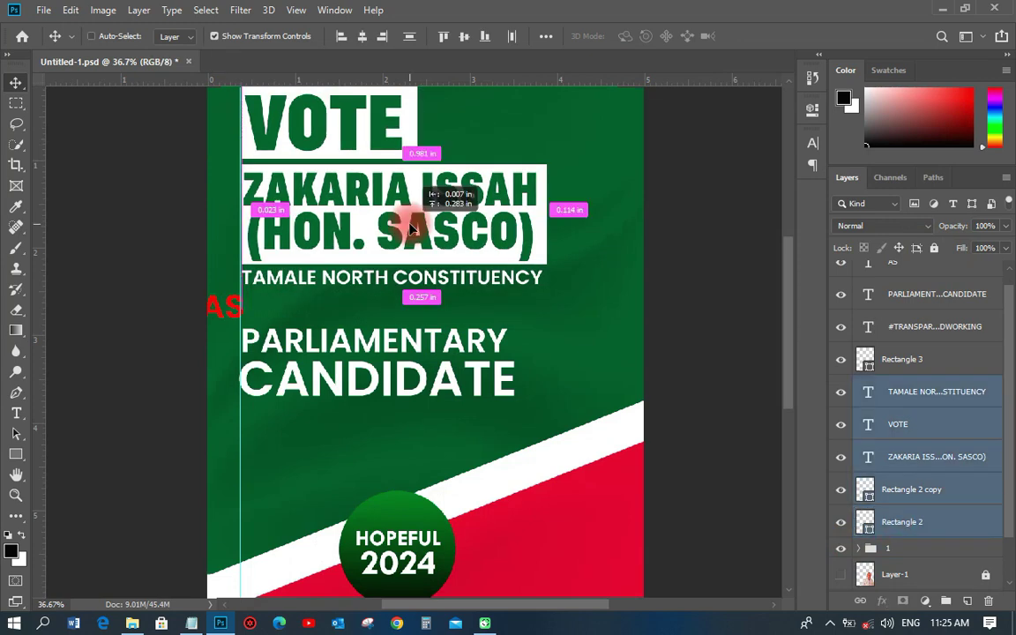
drag(411, 229, 411, 228)
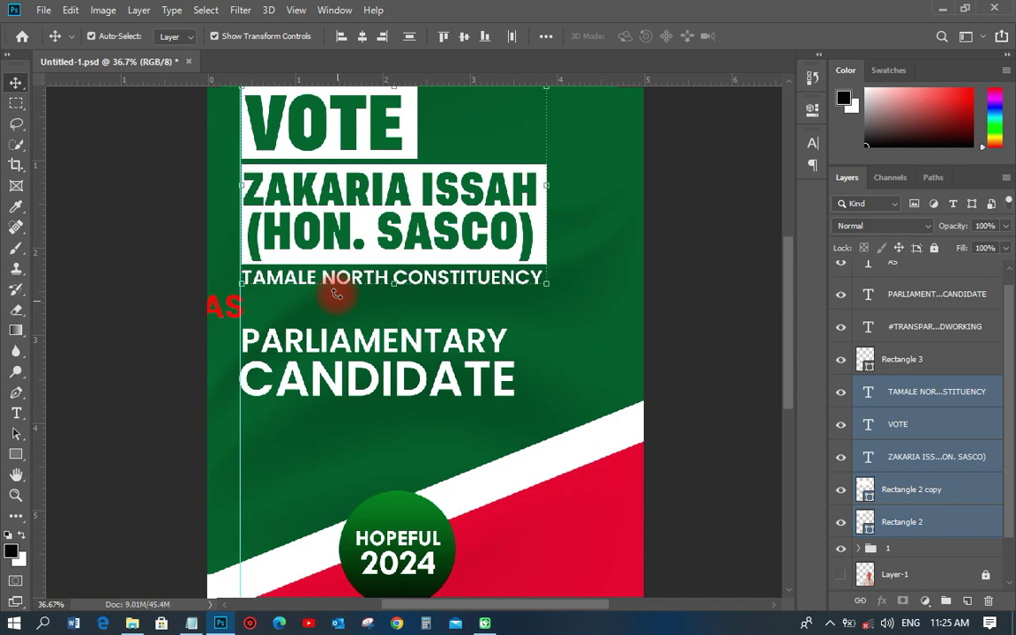
click(336, 294)
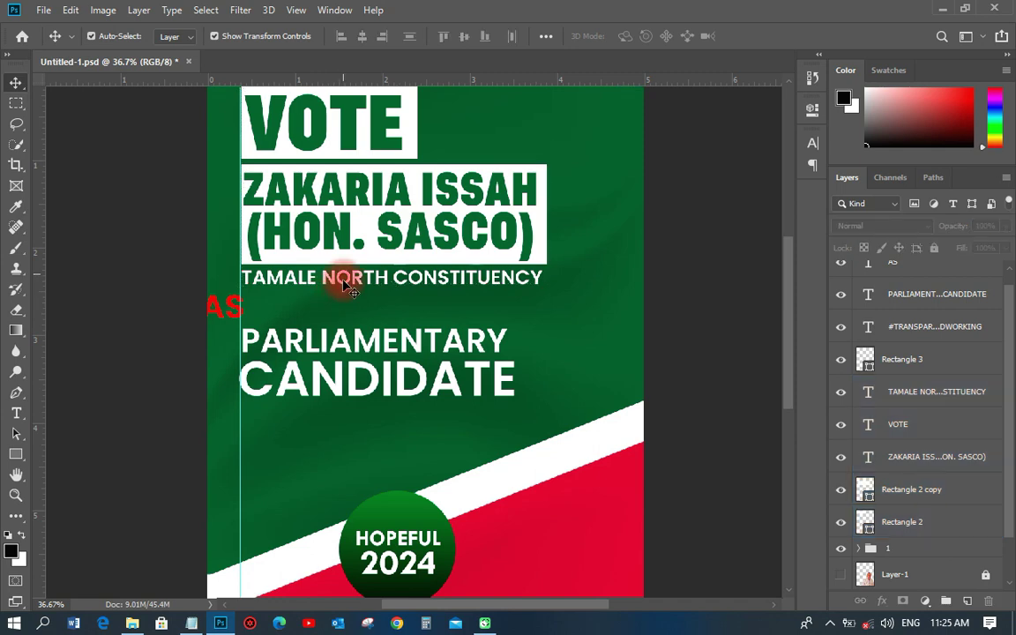
click(160, 296)
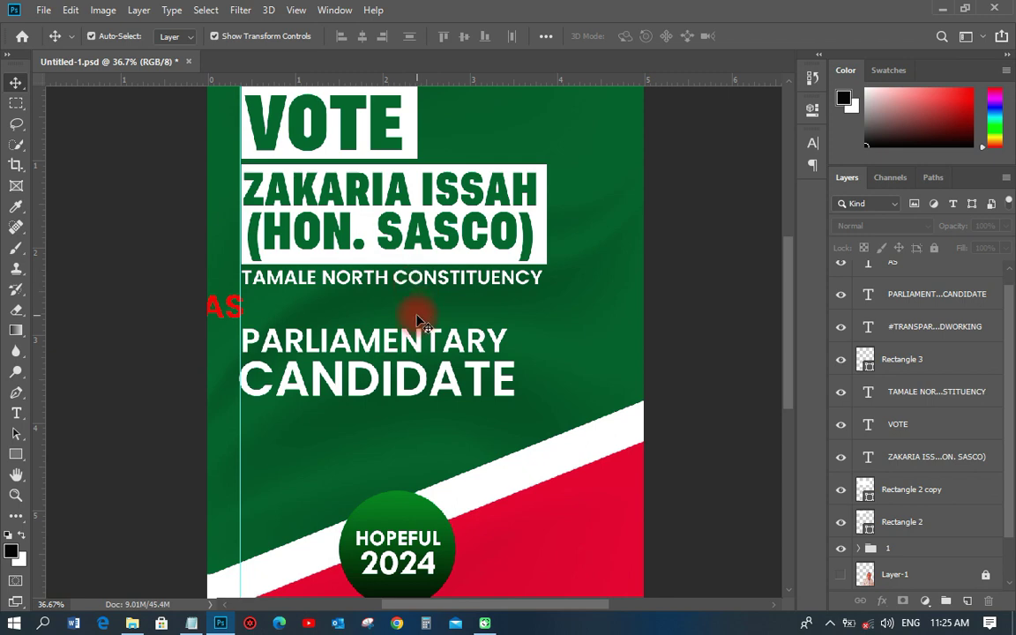
- Move the constituency line down and place AS above it on a small rectangle filled with white
drag(411, 281, 411, 309)
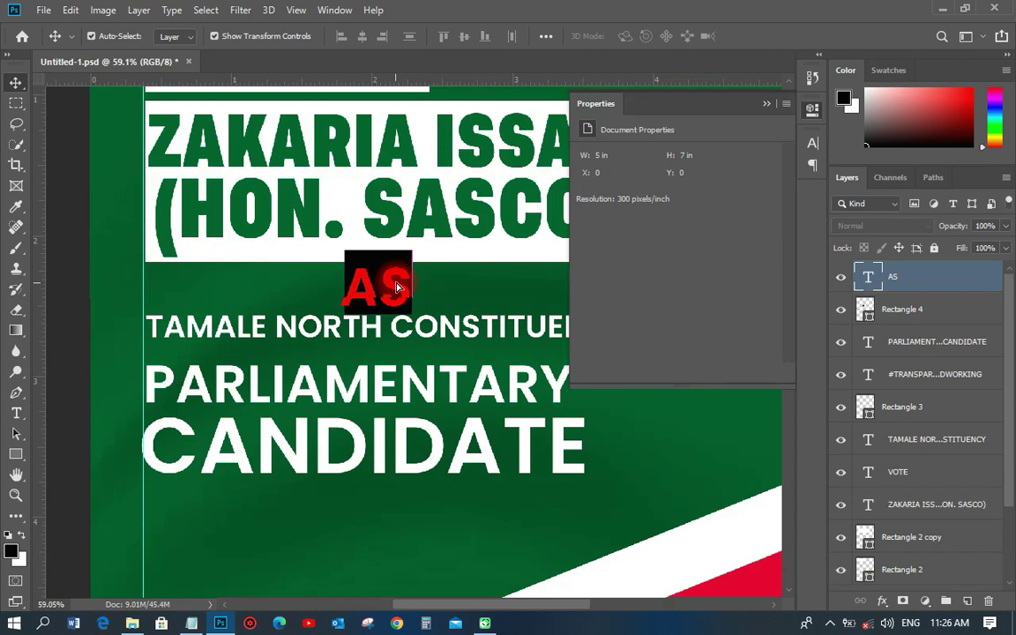
double_click(396, 287)
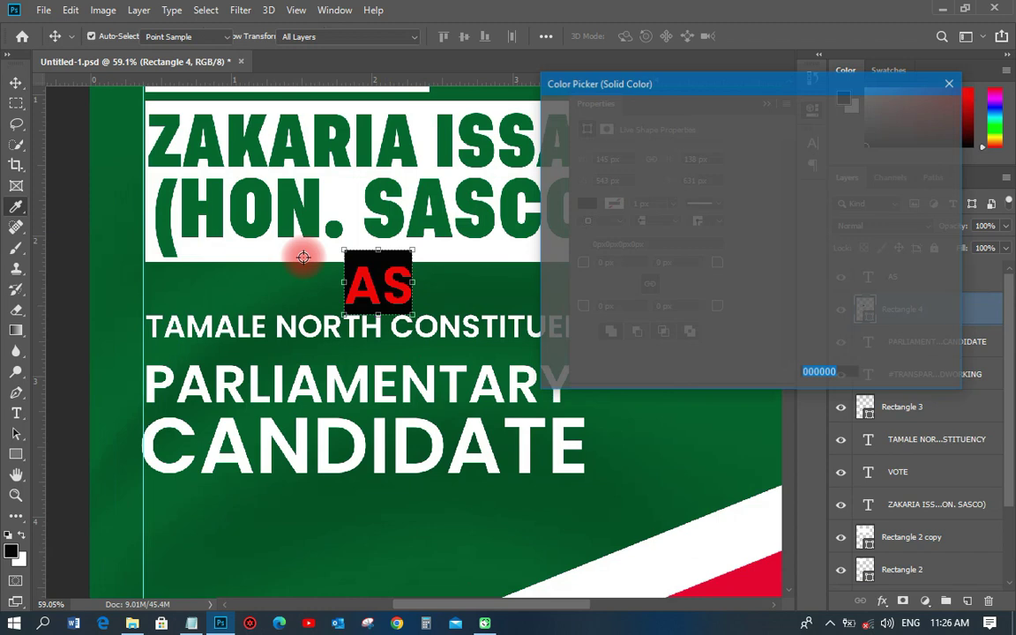
click(303, 257)
key(Return)
- Reduce AS to 14 pt on a shorter white box, and move both together to the left guide under the name box
click(378, 294)
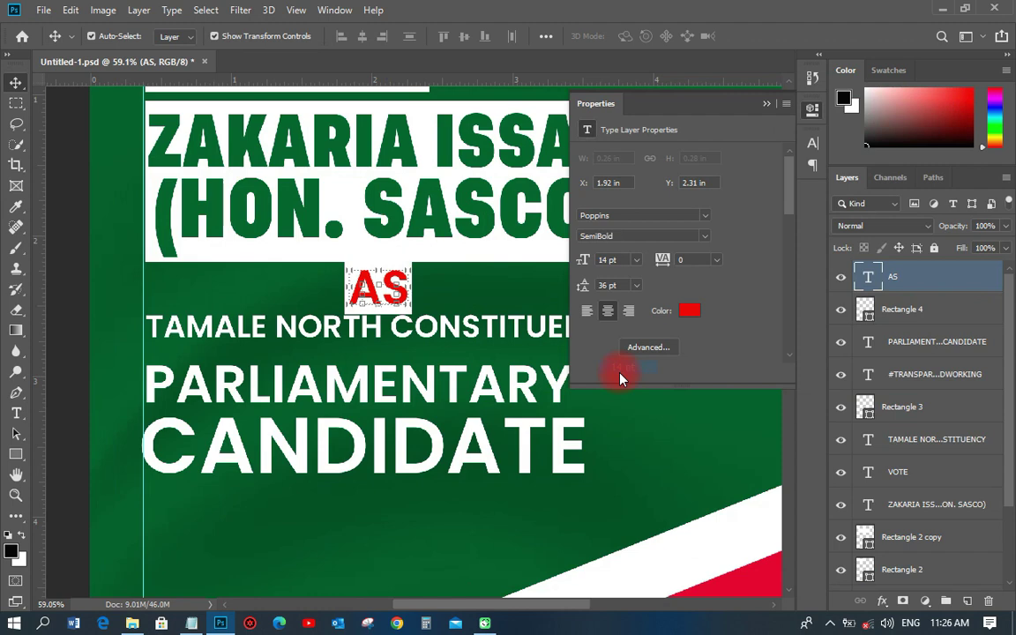
drag(377, 268, 376, 276)
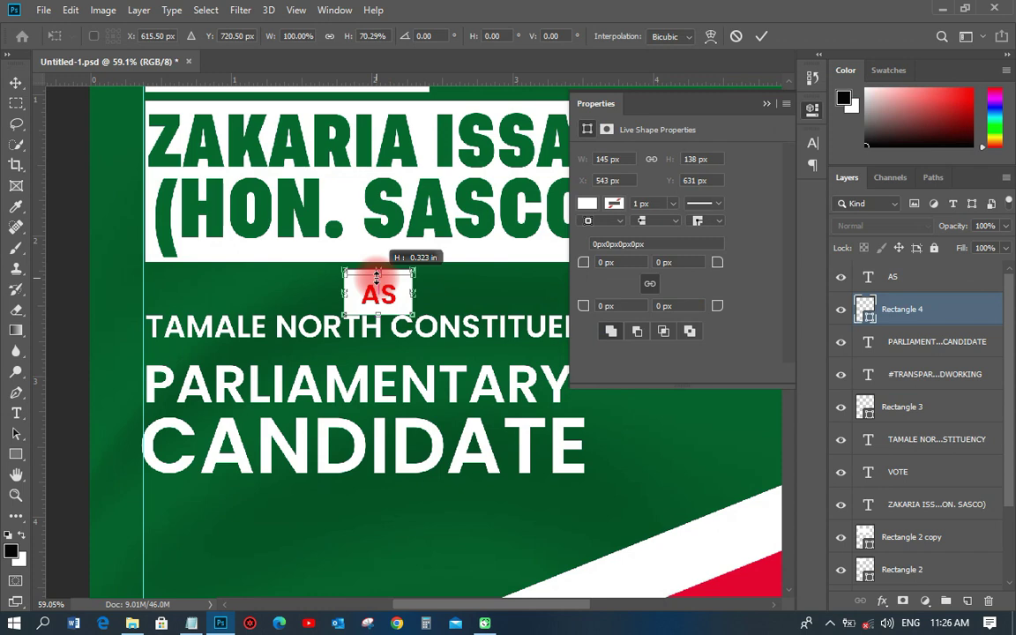
shift+click(421, 354)
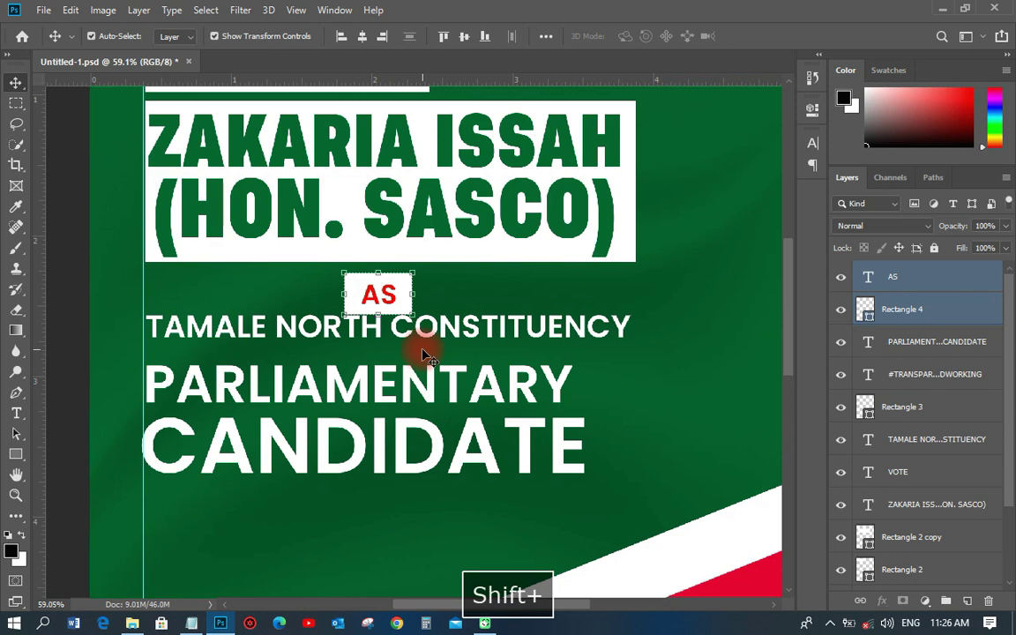
scroll(421, 353, down, 2)
drag(421, 354, 288, 346)
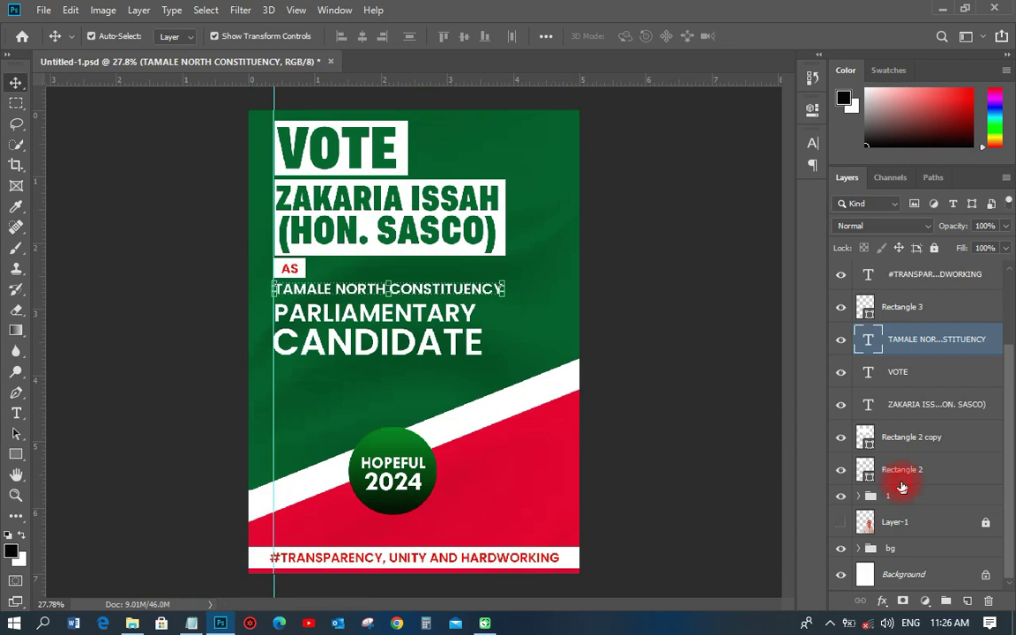
- Group the bottom bar with its slogan and name the group M
text(M)
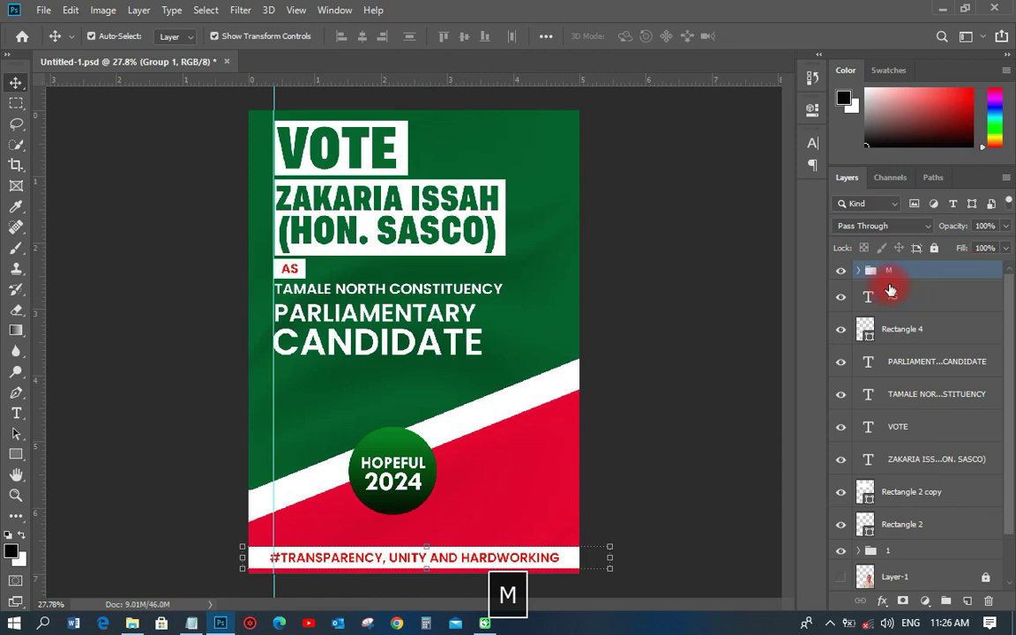
key(Return)
- Skew all headline texts and their white boxes together vertically so the block slants upward to the right
shift+click(325, 159)
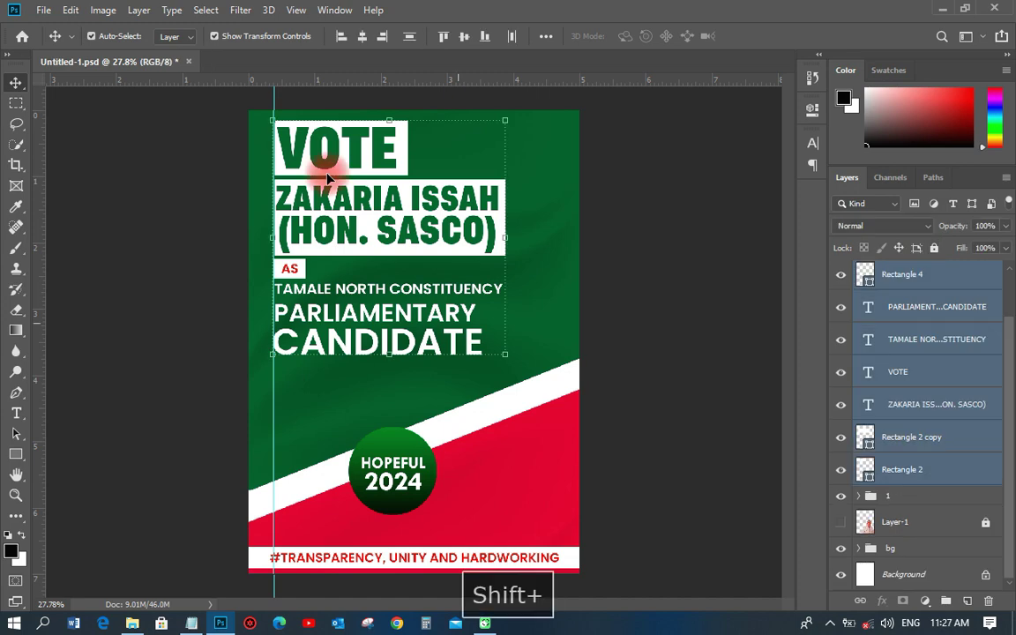
right_click(453, 191)
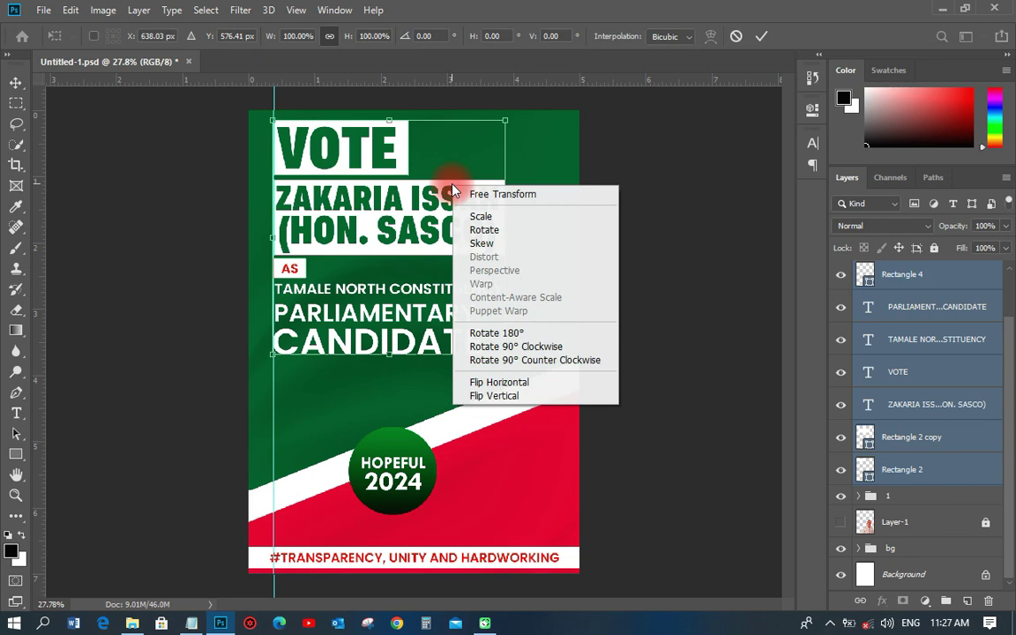
click(481, 243)
drag(273, 121, 274, 173)
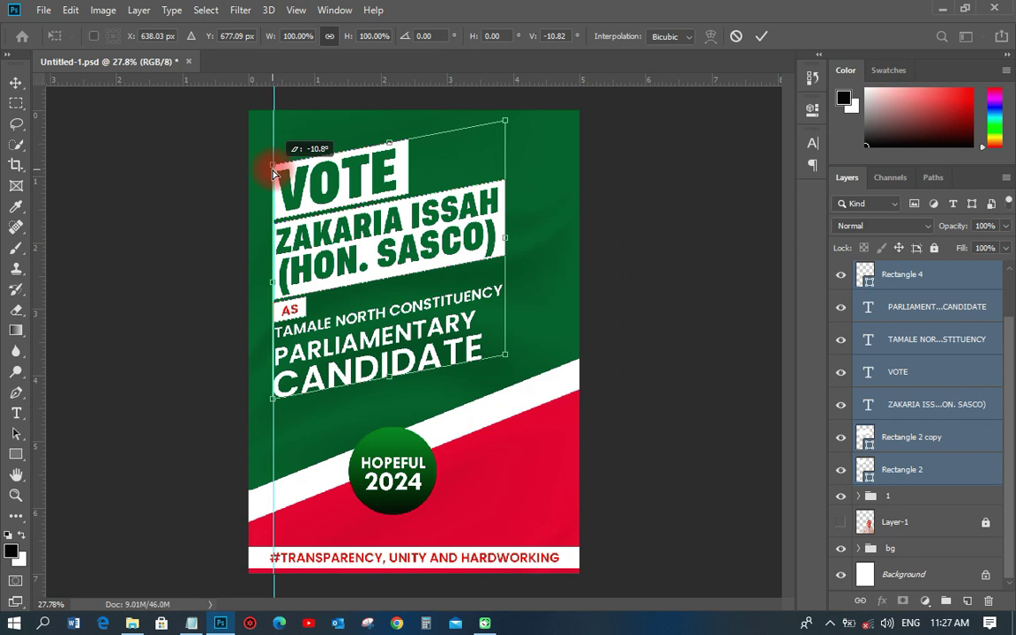
drag(504, 355, 507, 352)
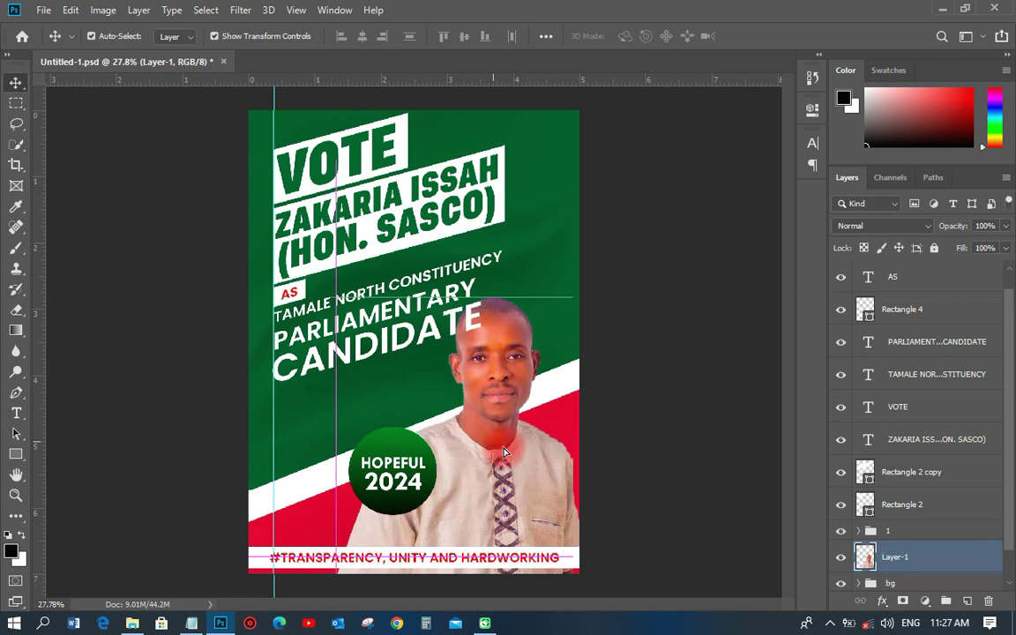
- Show and unlock the portrait, and move it right and slightly down, clear of the slanted text
drag(504, 452, 528, 466)
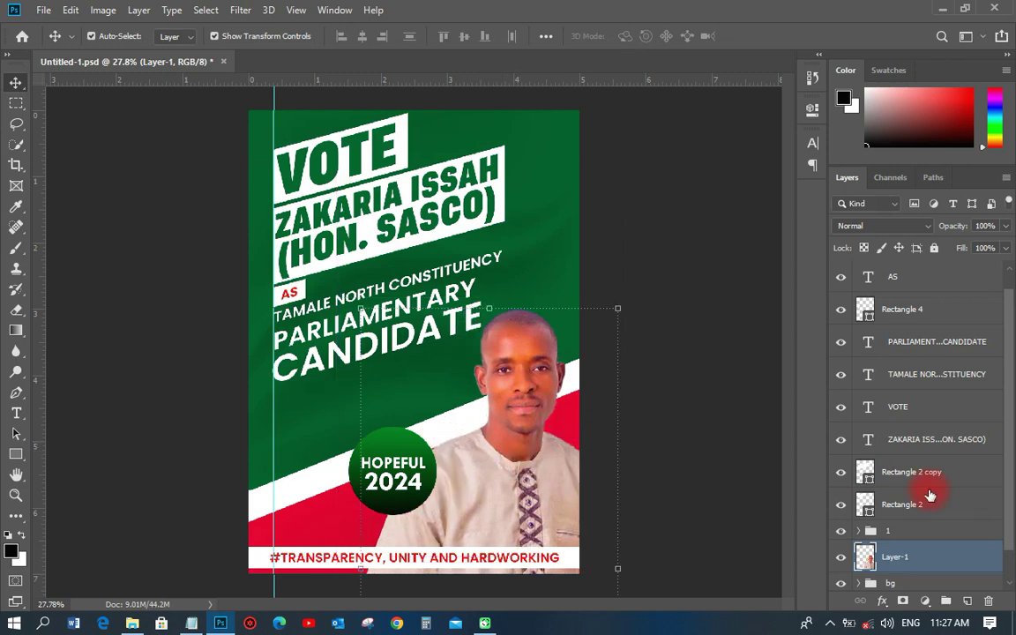
- Group all the slanted headline texts with their white boxes and name the group 2
shift+click(930, 497)
key(ctrl+g)
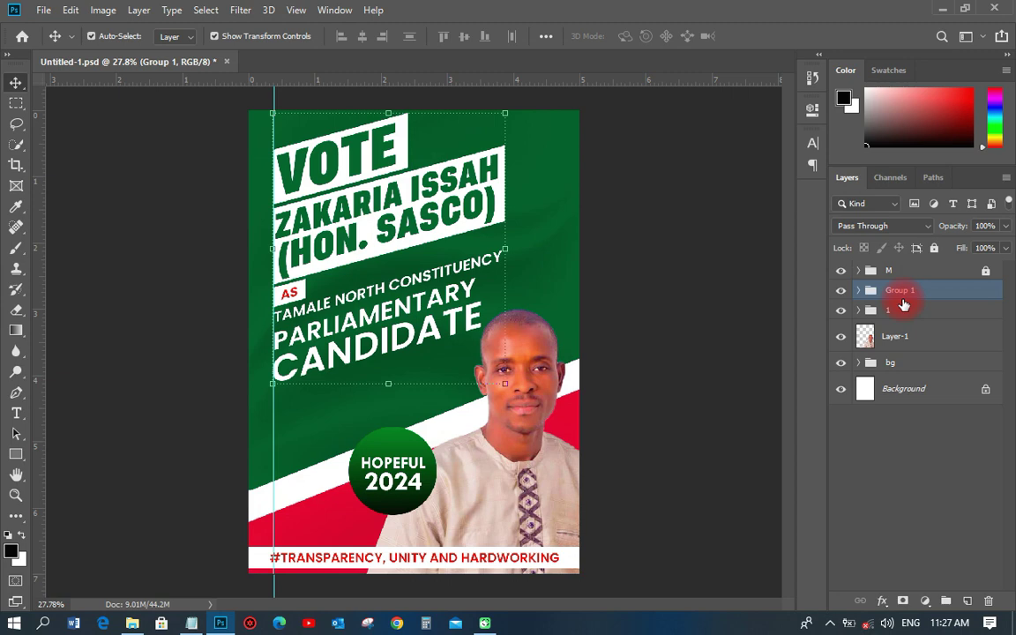
text(2)
key(Return)
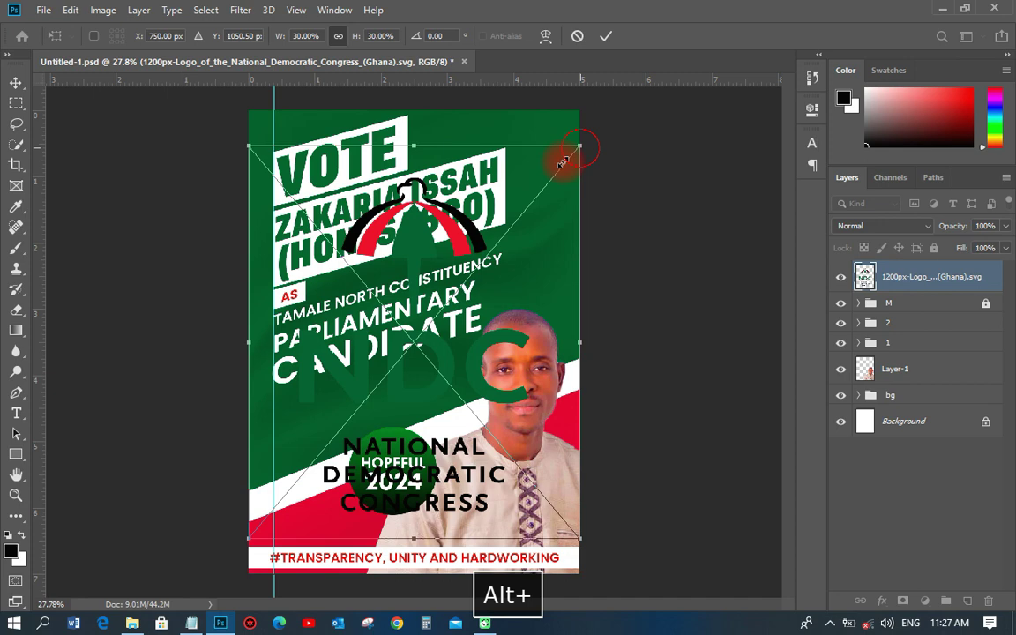
- Scale the placed NDC logo to about 5.2% beside the name box's upper end, and draw a white rectangle behind it as backing
drag(561, 163, 547, 181)
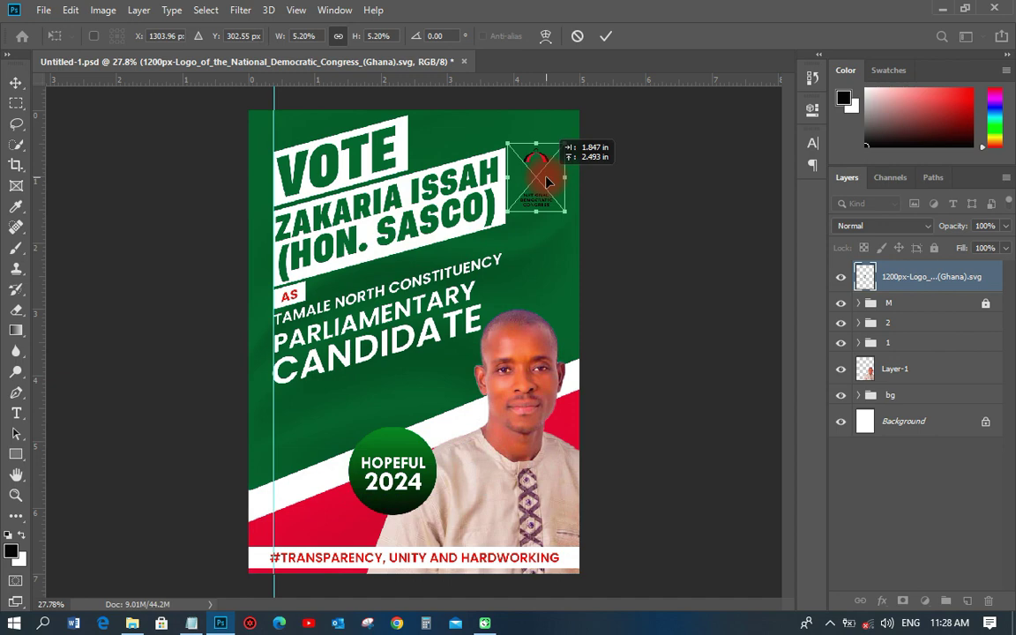
key(Return)
key(u)
scroll(557, 164, up, 5)
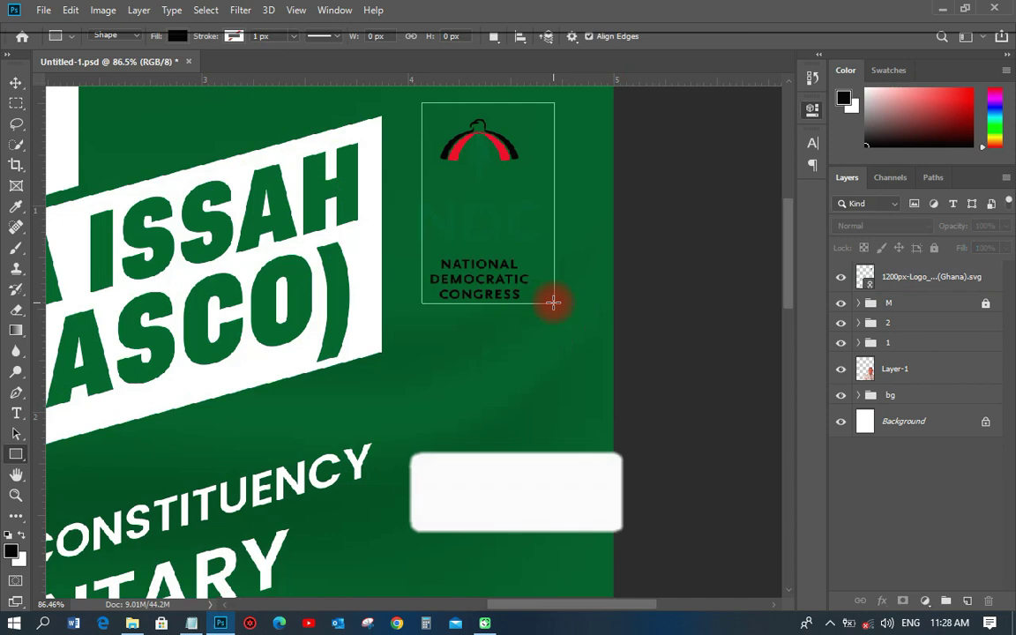
drag(553, 301, 554, 302)
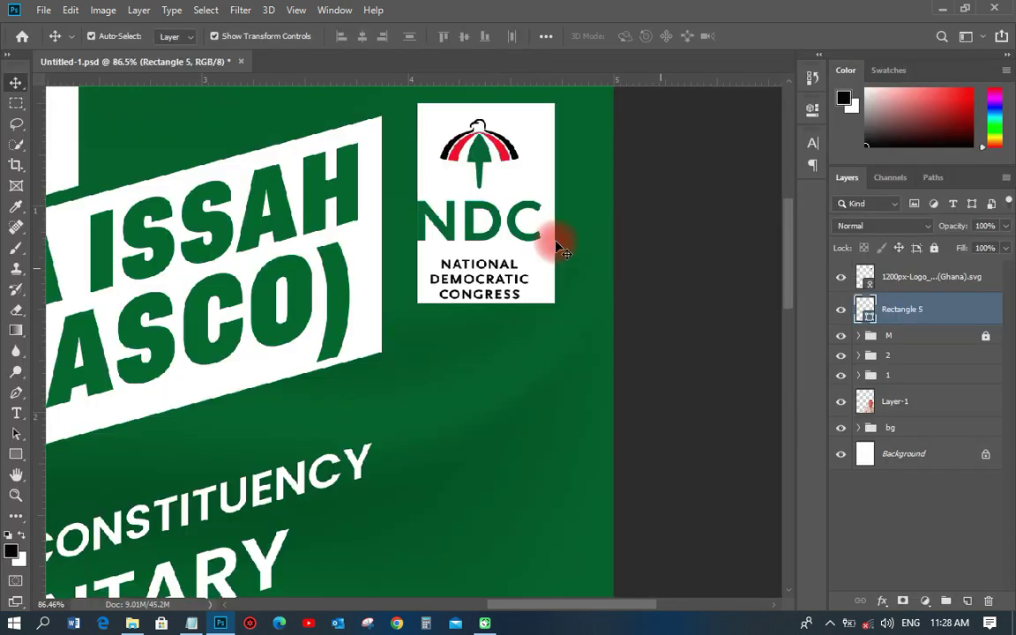
- Move the NDC logo and its white rectangle together against the name box's right edge and slightly down, and save the document
drag(509, 225, 472, 254)
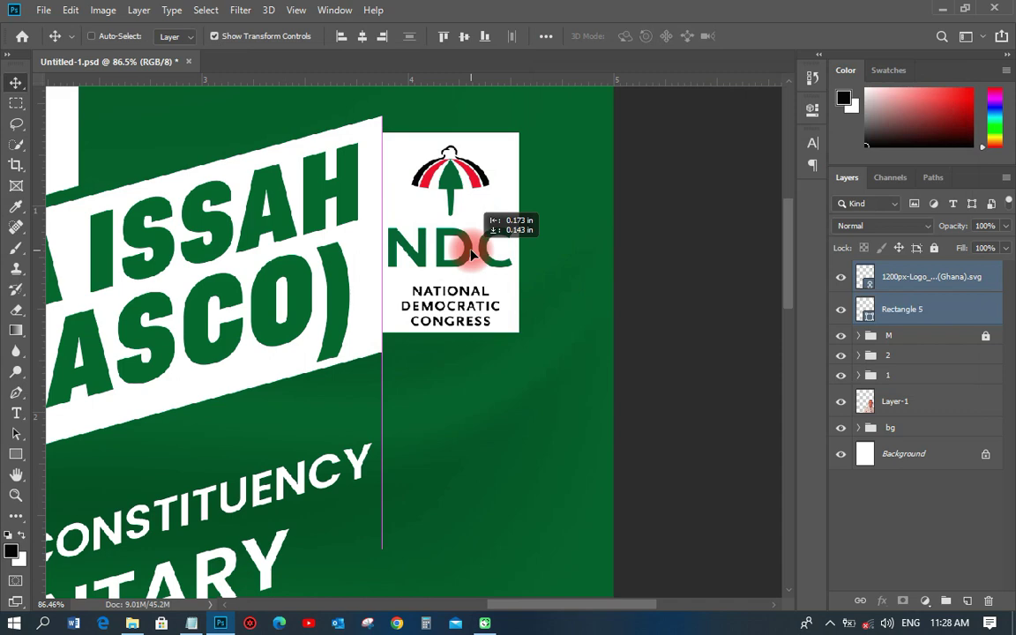
scroll(472, 254, down, 6)
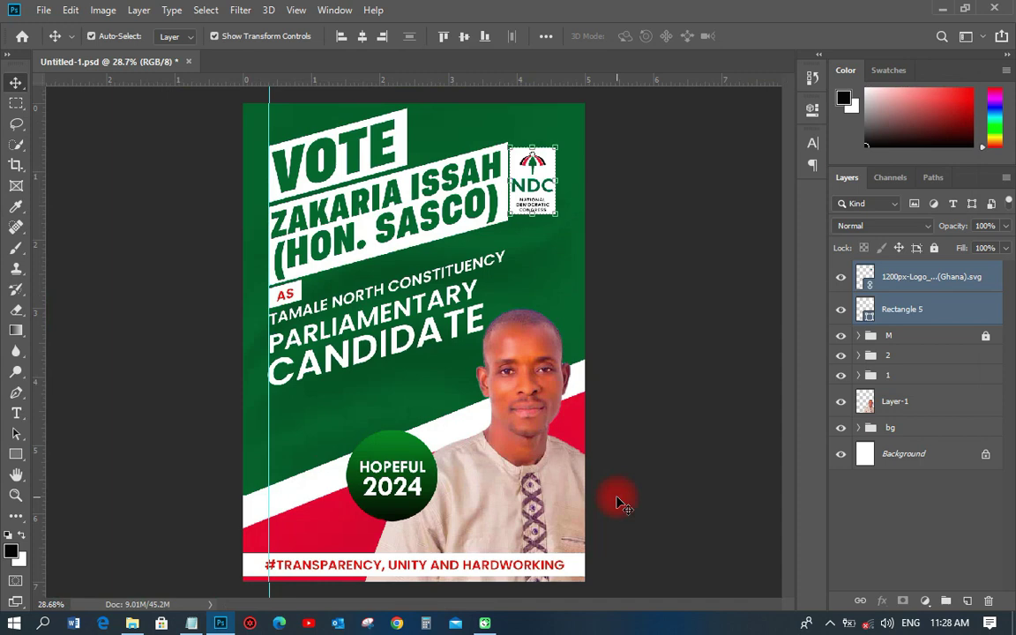
key(ctrl+s)
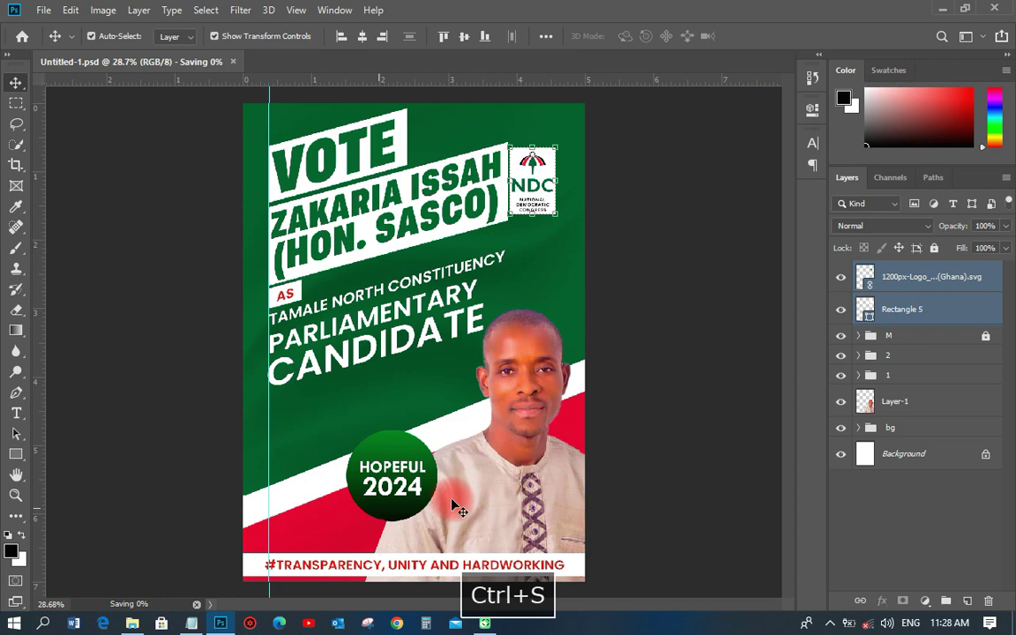
- Move the HOPEFUL 2024 badge group left and slightly up, clear of the portrait's shoulder, and save the document
click(887, 380)
drag(406, 491, 357, 484)
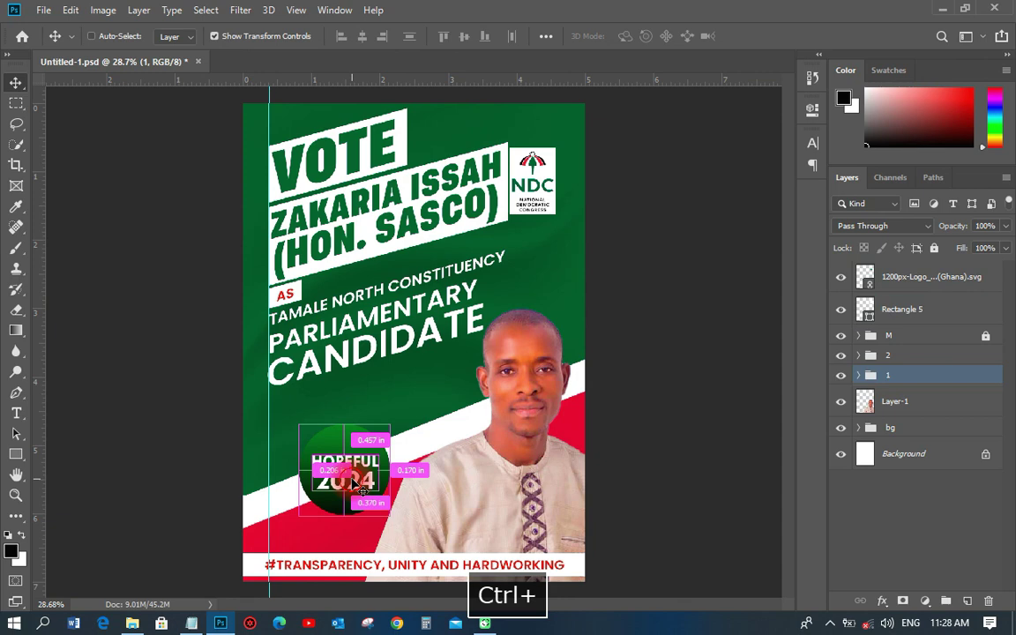
key(ctrl+s)
key(s)
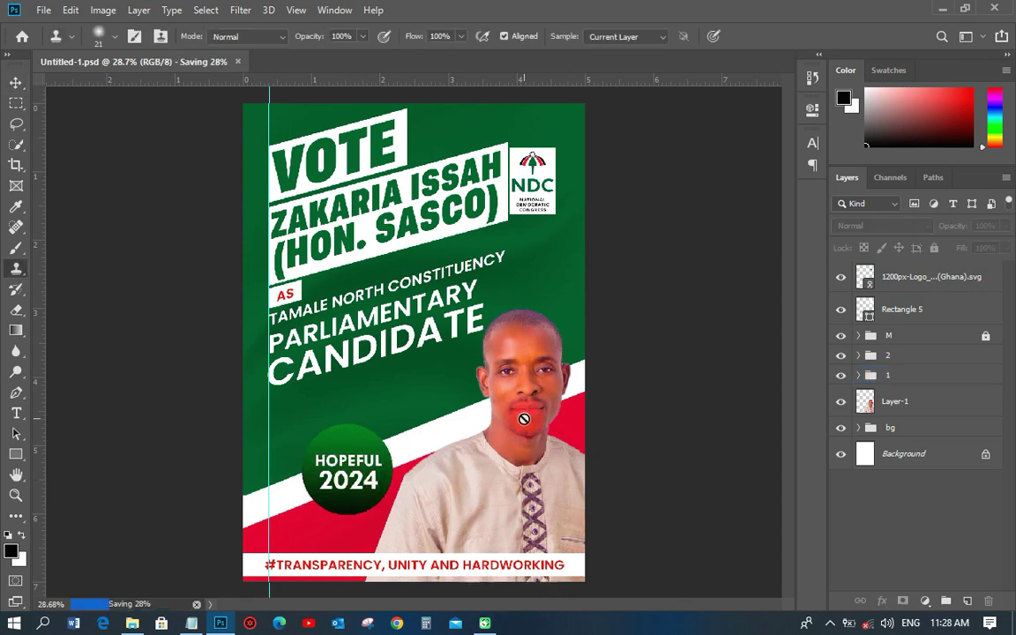